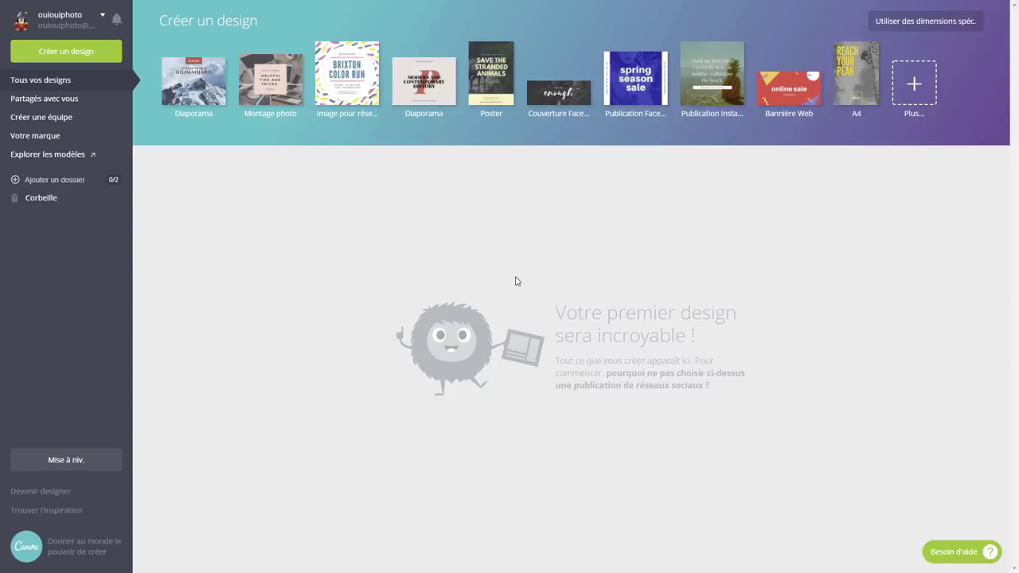
Browse all design types and create a square social-media image ('Image carrée pour les réseaux sociaux')
left_click(90, 54)
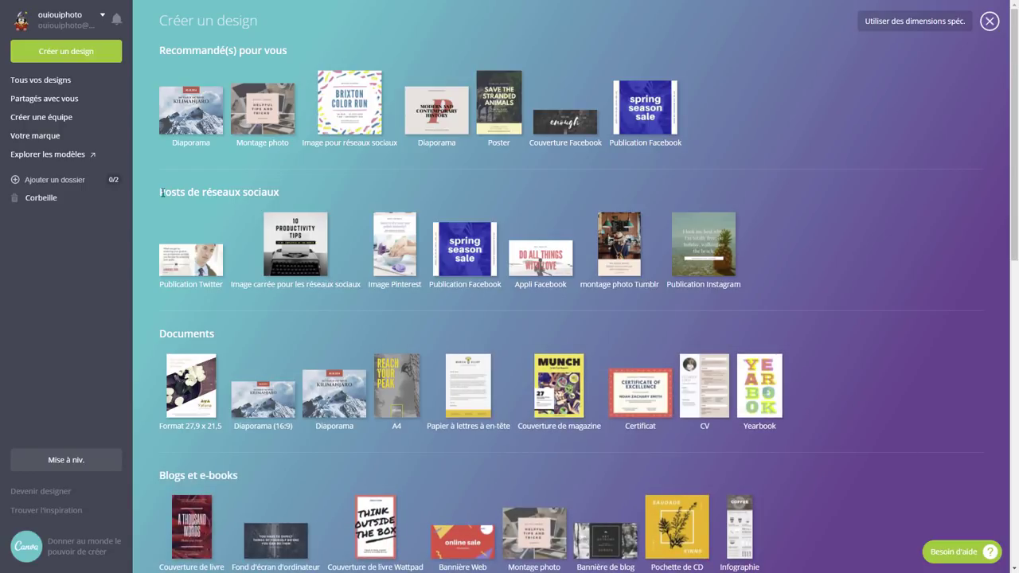
scroll(228, 290, "down", 1)
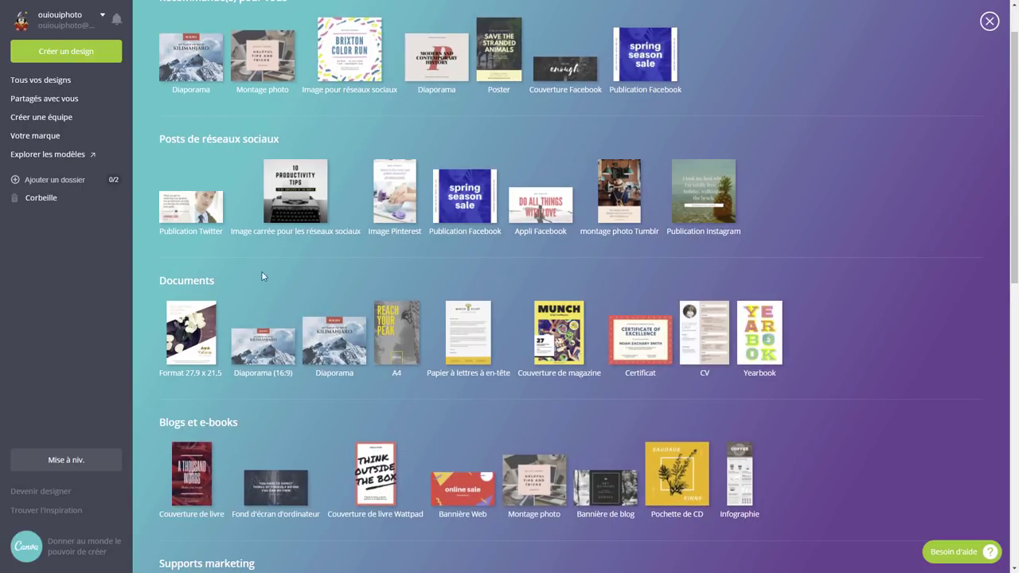
scroll(311, 268, "down", 1)
scroll(311, 268, "down", 1)
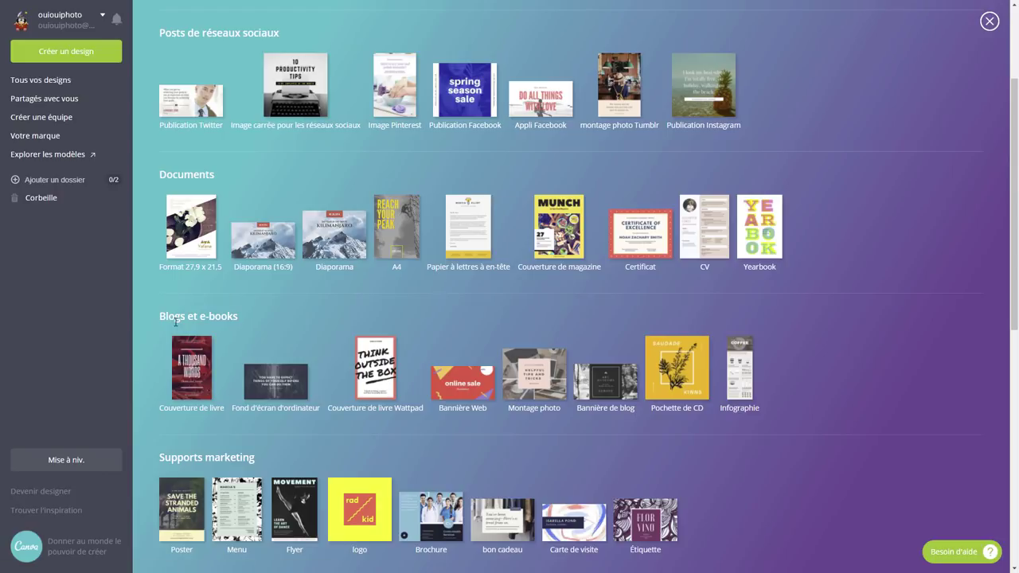
scroll(284, 312, "down", 2)
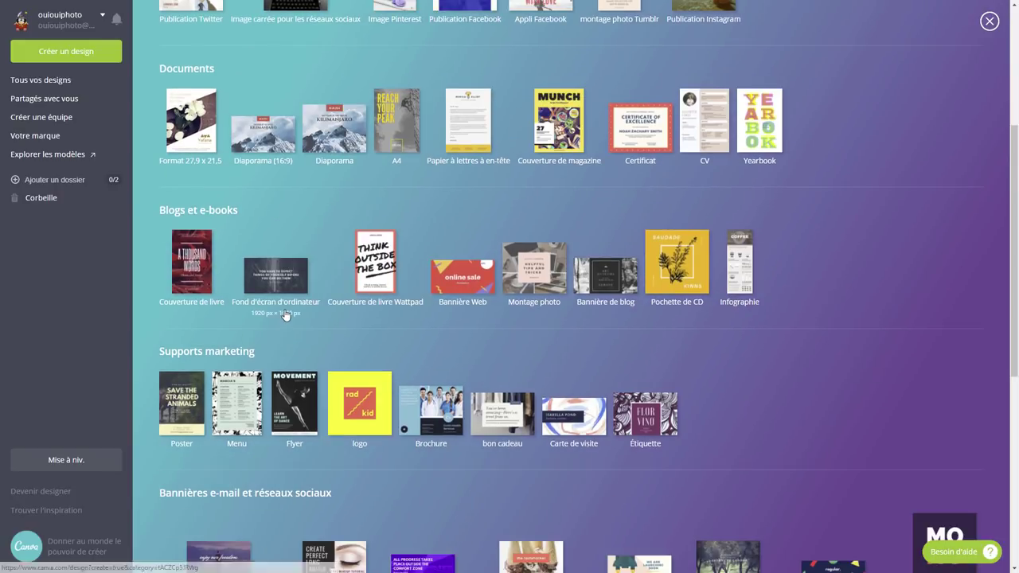
scroll(288, 332, "down", 1)
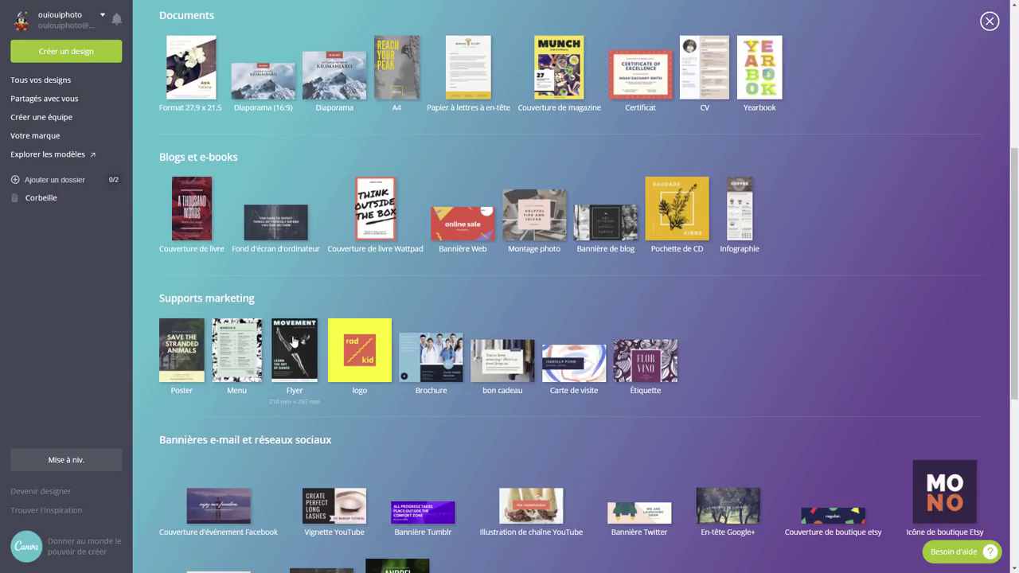
scroll(312, 258, "down", 3)
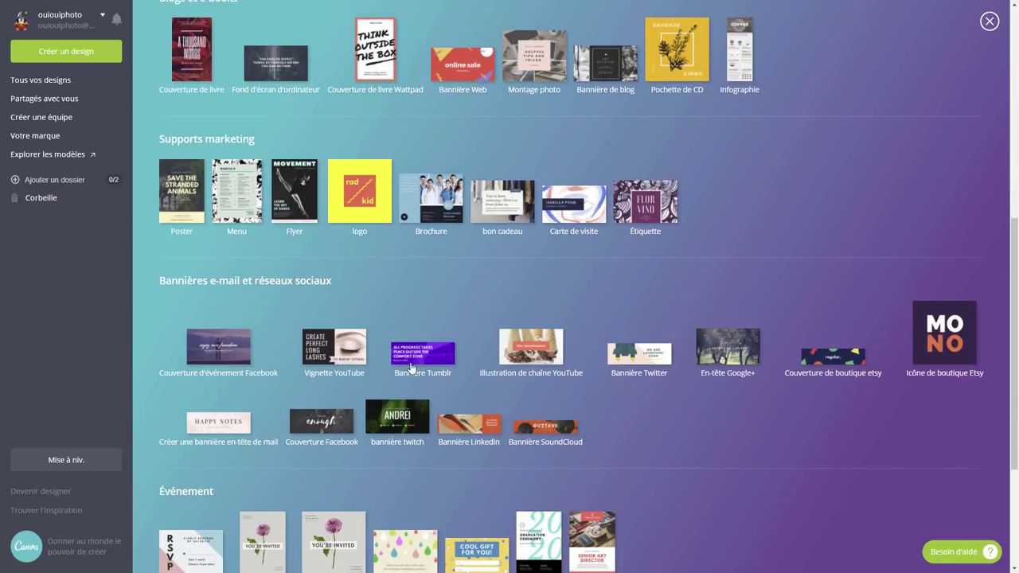
scroll(396, 324, "up", 1)
scroll(396, 324, "up", 6)
scroll(385, 331, "up", 2)
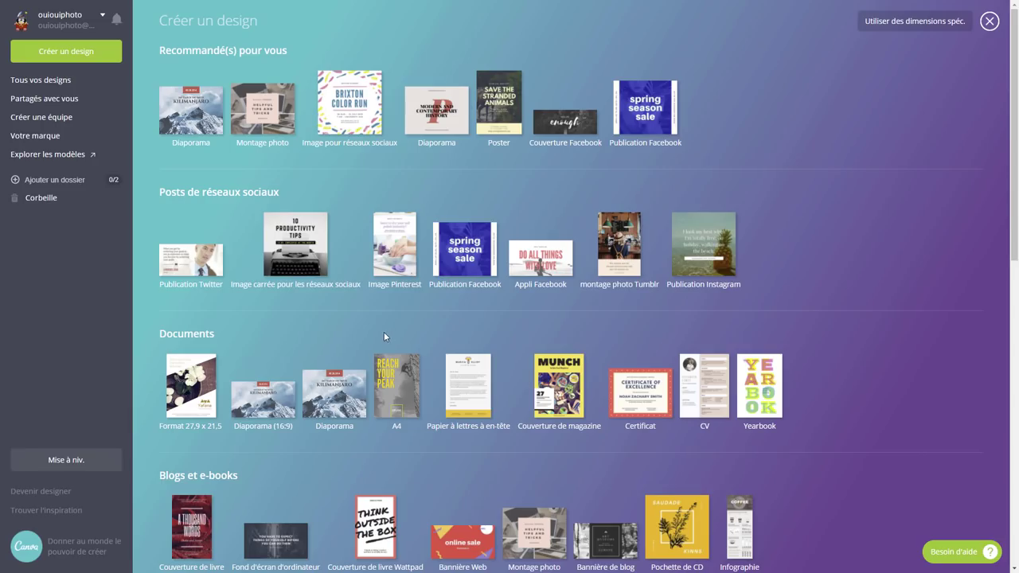
left_click(301, 256)
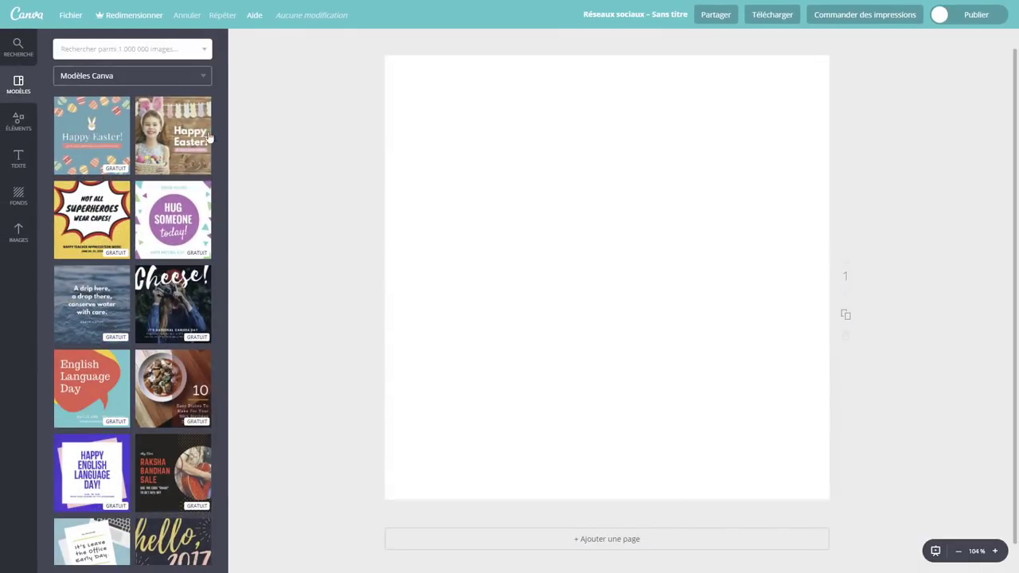
mouse_move(172, 219)
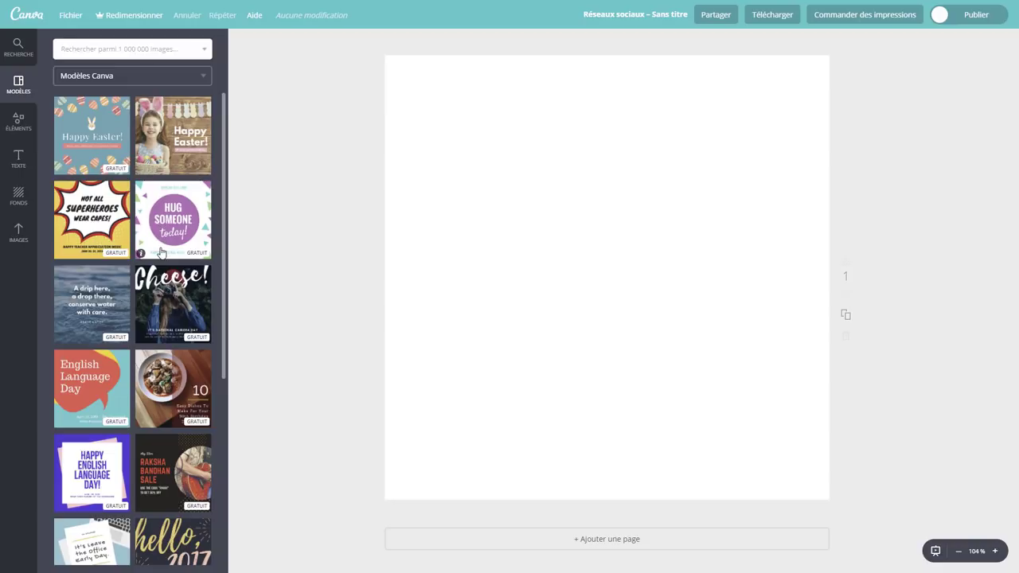
Apply the 'Cheese!' National Camera Day template to the blank page
scroll(161, 253, "down", 2)
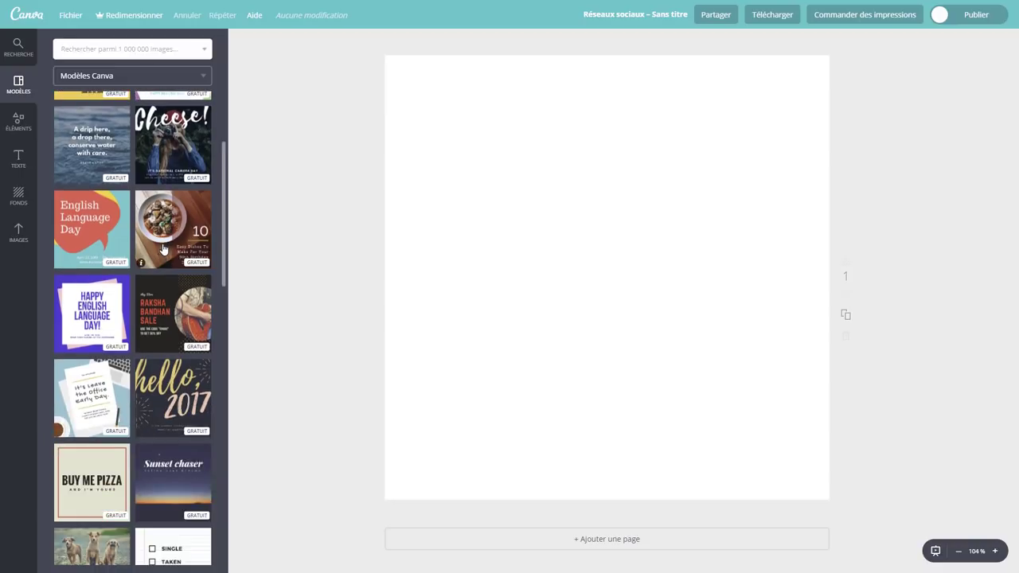
scroll(164, 249, "up", 2)
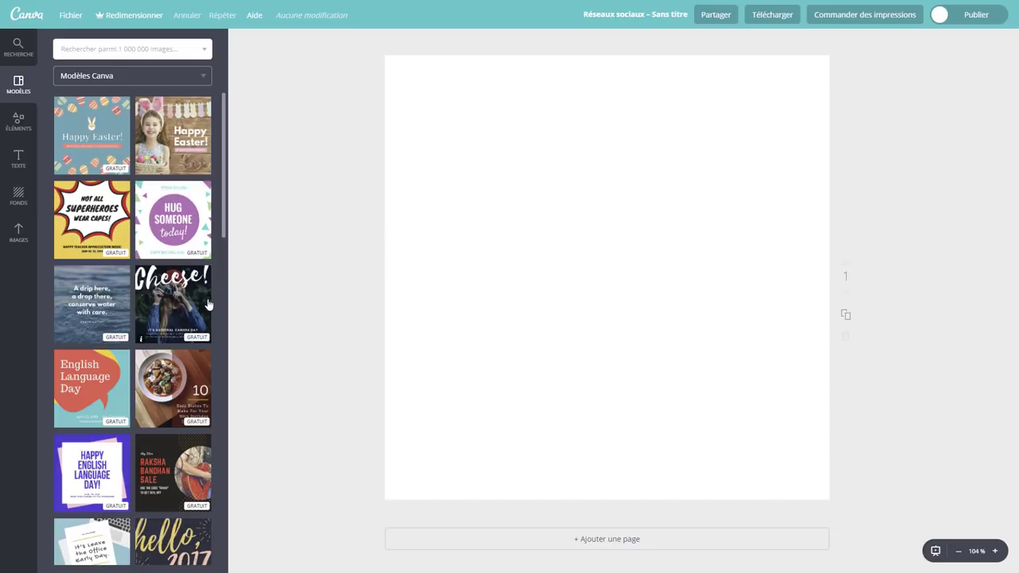
mouse_move(179, 304)
left_mouse_down()
mouse_move(620, 259)
mouse_move(603, 234)
left_mouse_up()
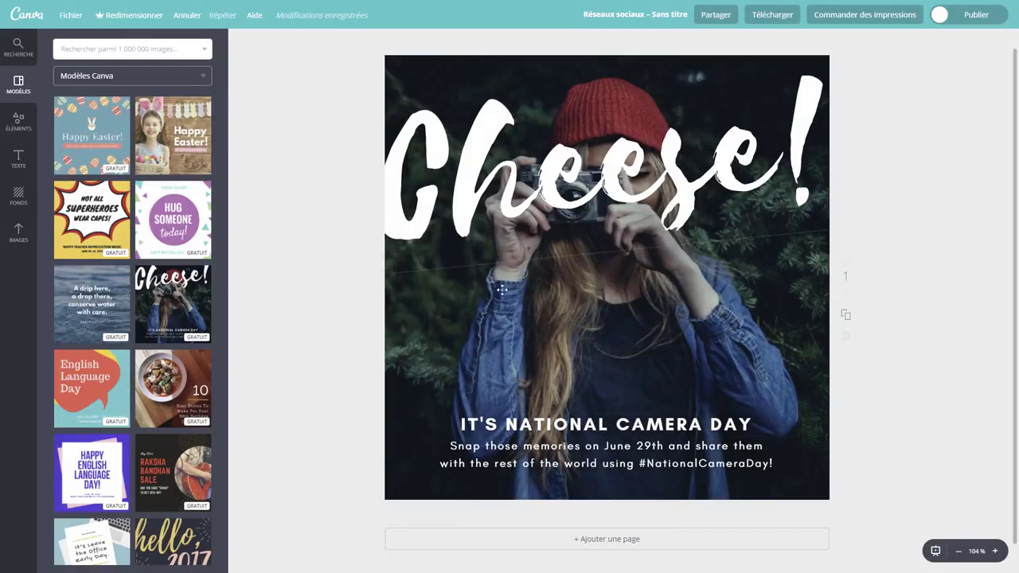
Give the camera photo the Selfie filter at +50 intensity after trying Whimsical
left_click(506, 343)
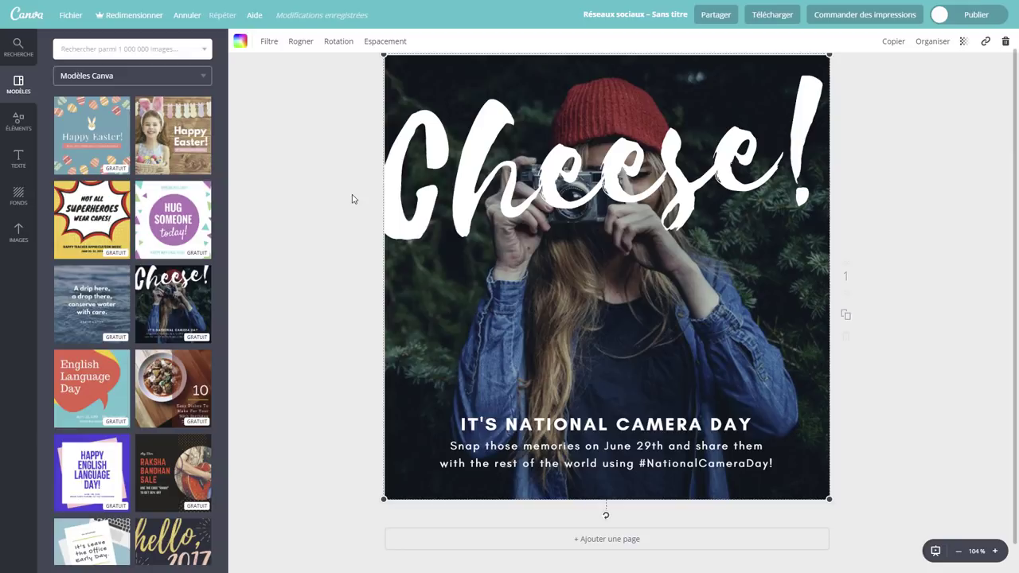
left_click(269, 42)
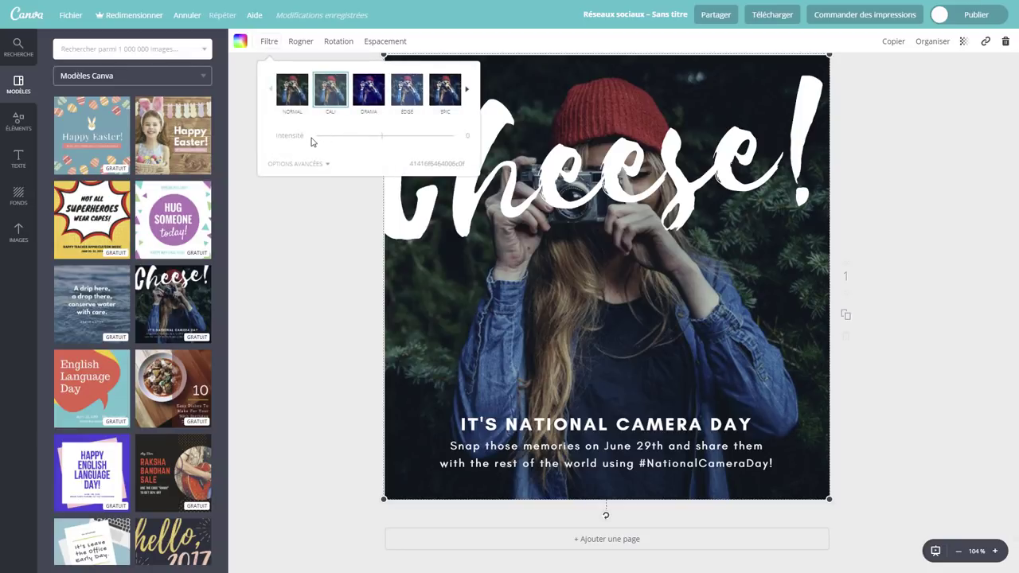
left_click(467, 91)
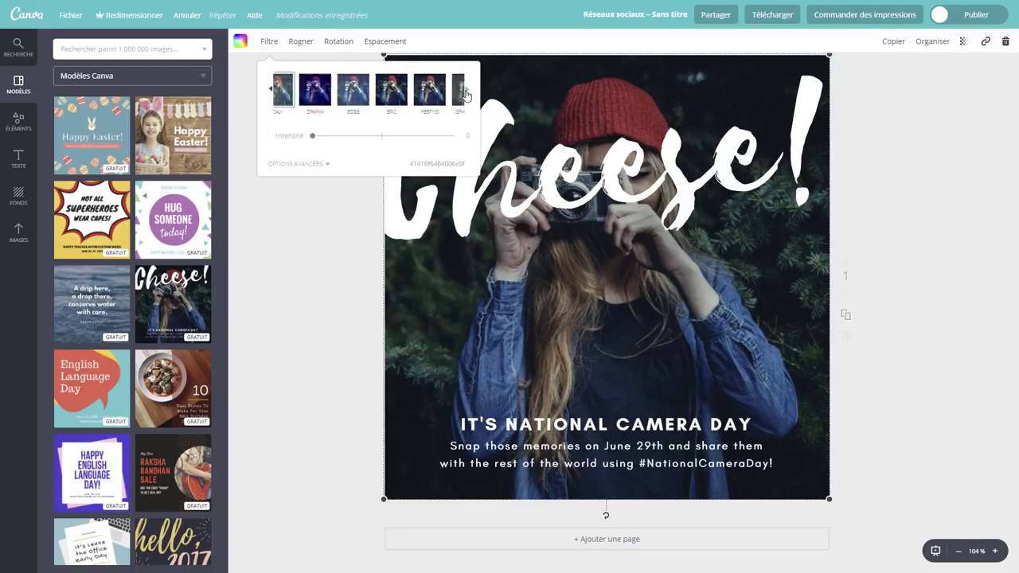
left_click(466, 93)
left_click(467, 93)
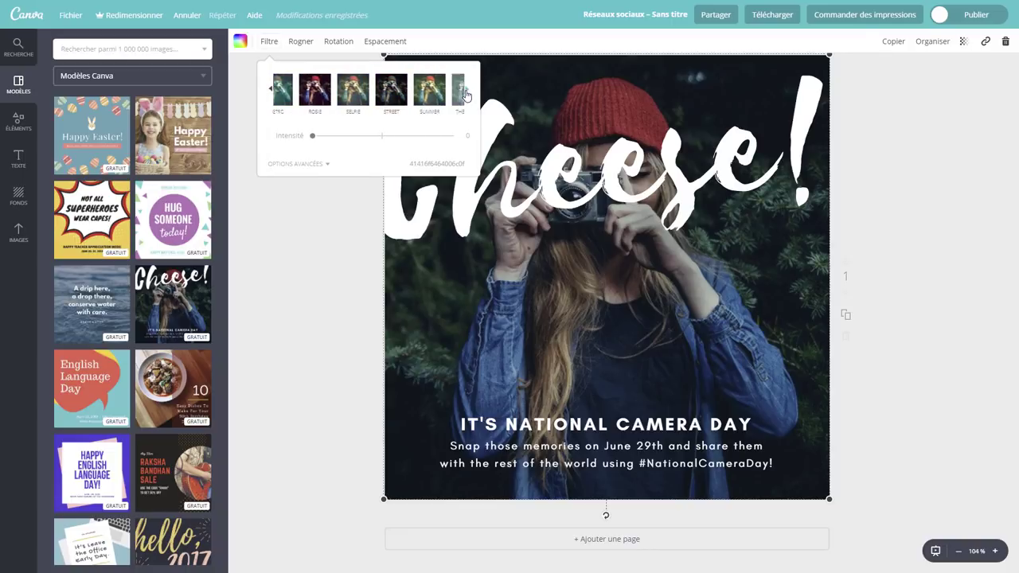
left_click(467, 92)
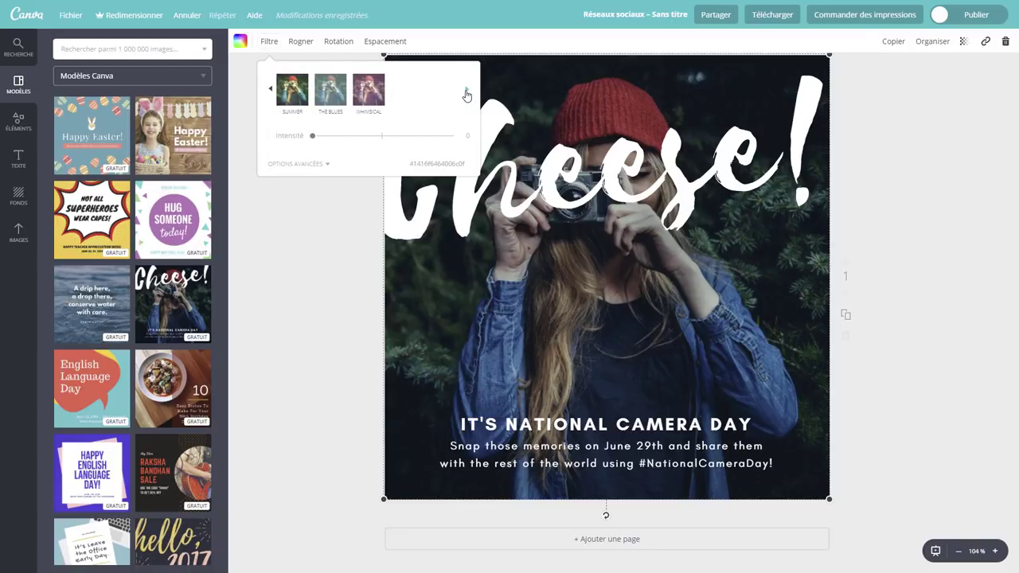
left_click(368, 89)
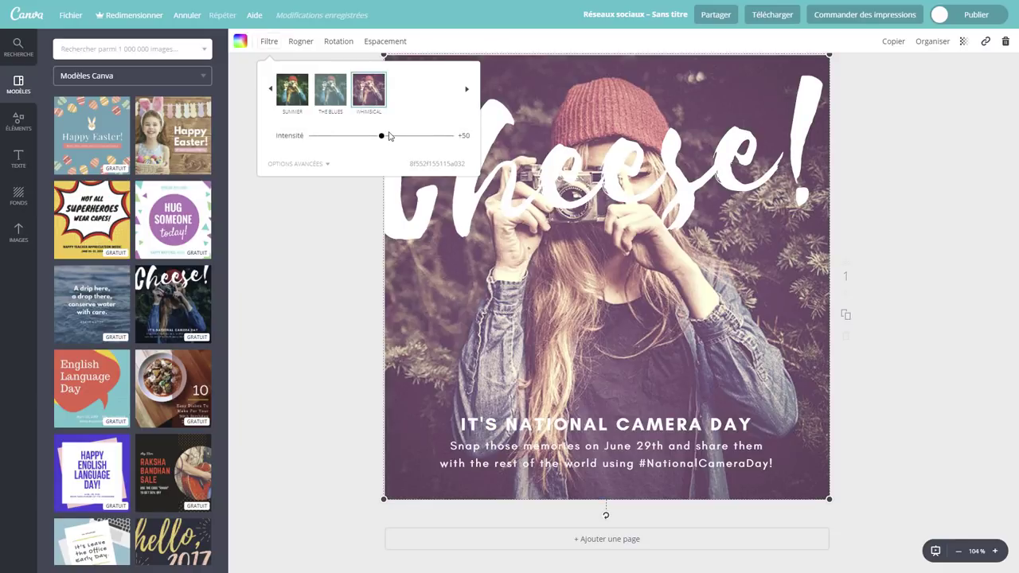
left_click(270, 89)
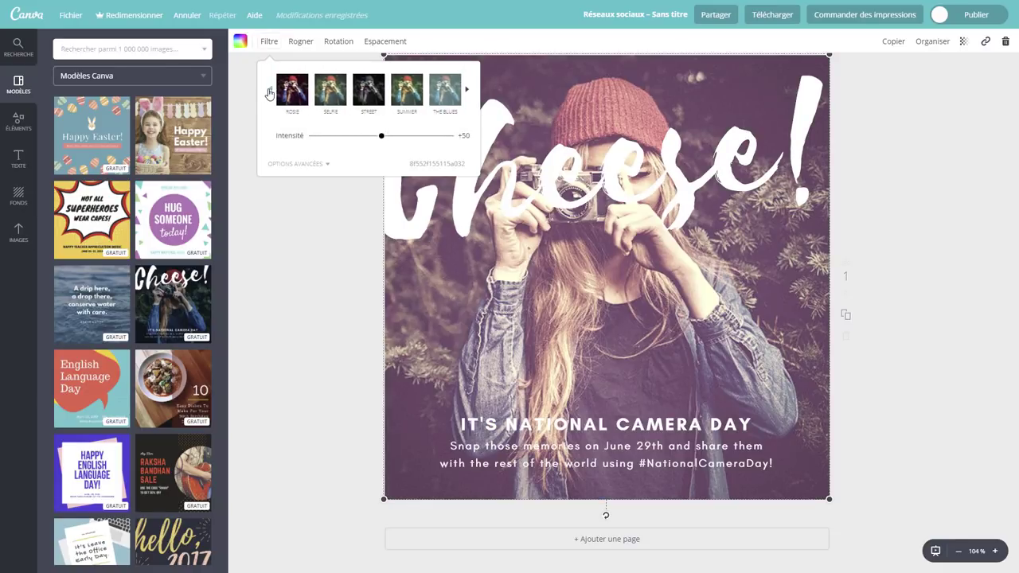
left_click(331, 99)
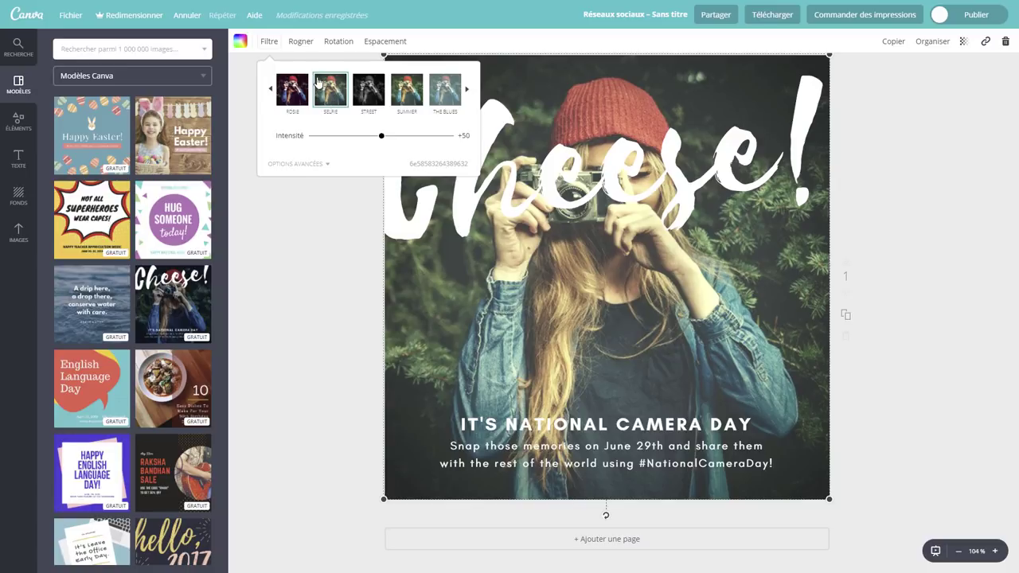
left_click(299, 42)
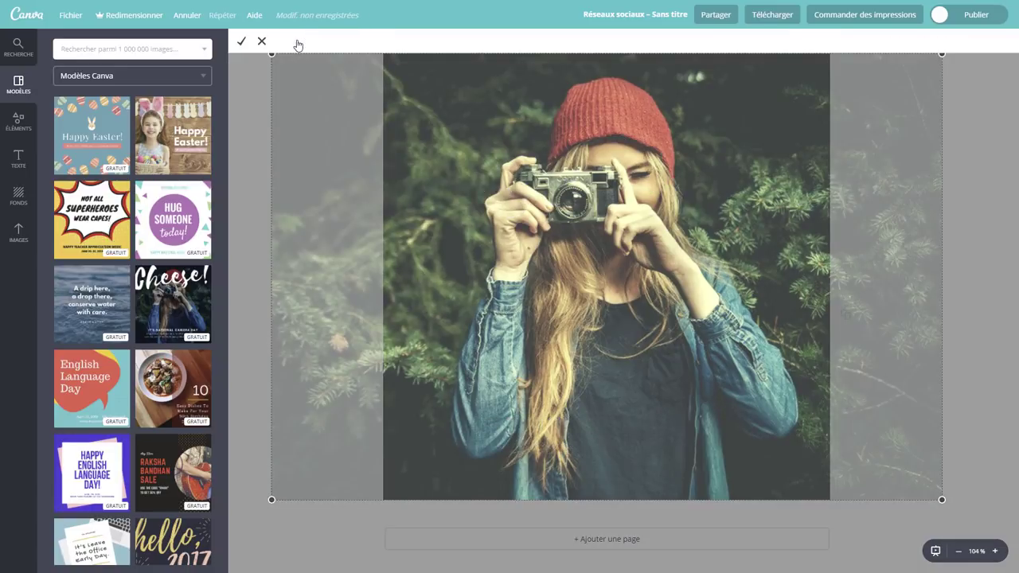
Confirm the photo crop with framing nearly unchanged and set its spacing to 0
left_click_drag(608, 293, 605, 293)
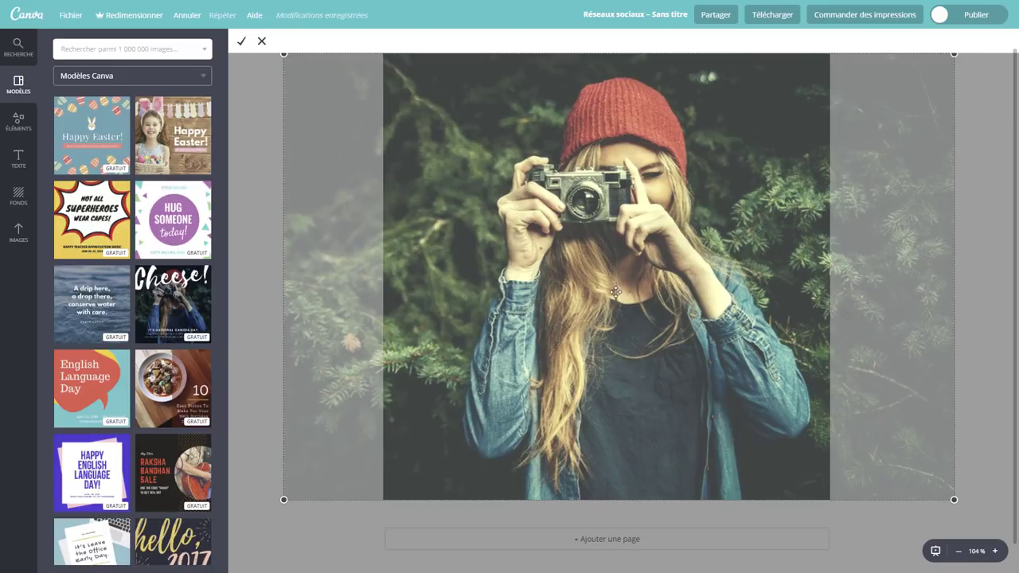
left_click(261, 41)
left_click(338, 41)
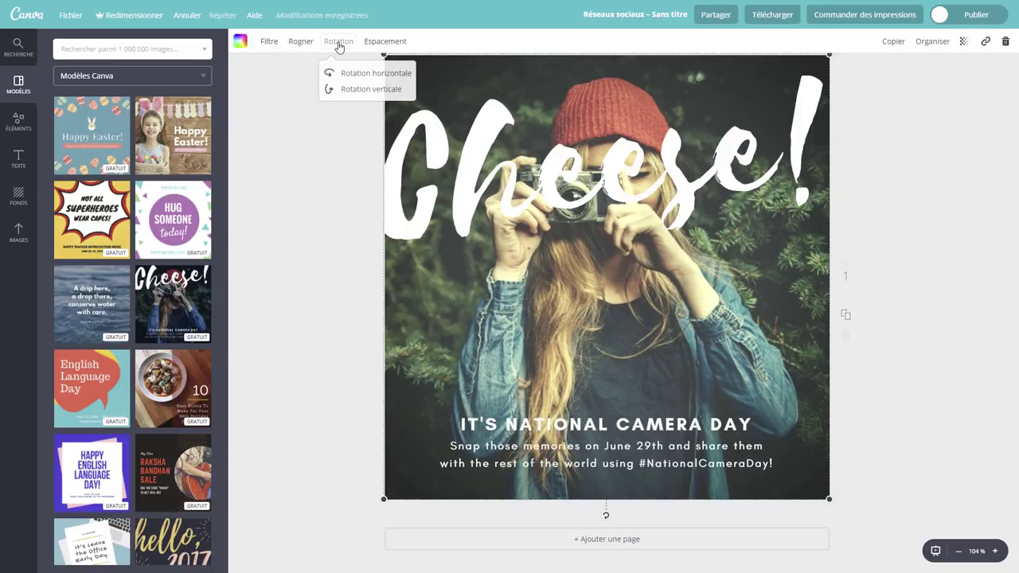
left_click(378, 47)
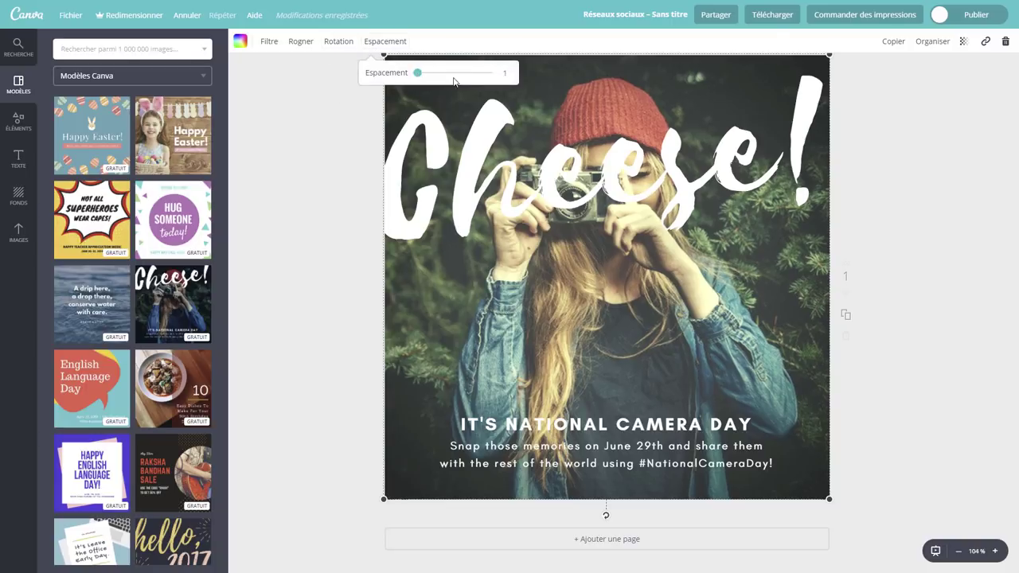
mouse_move(417, 73)
left_mouse_down()
mouse_move(381, 83)
mouse_move(461, 76)
mouse_move(371, 82)
left_mouse_up()
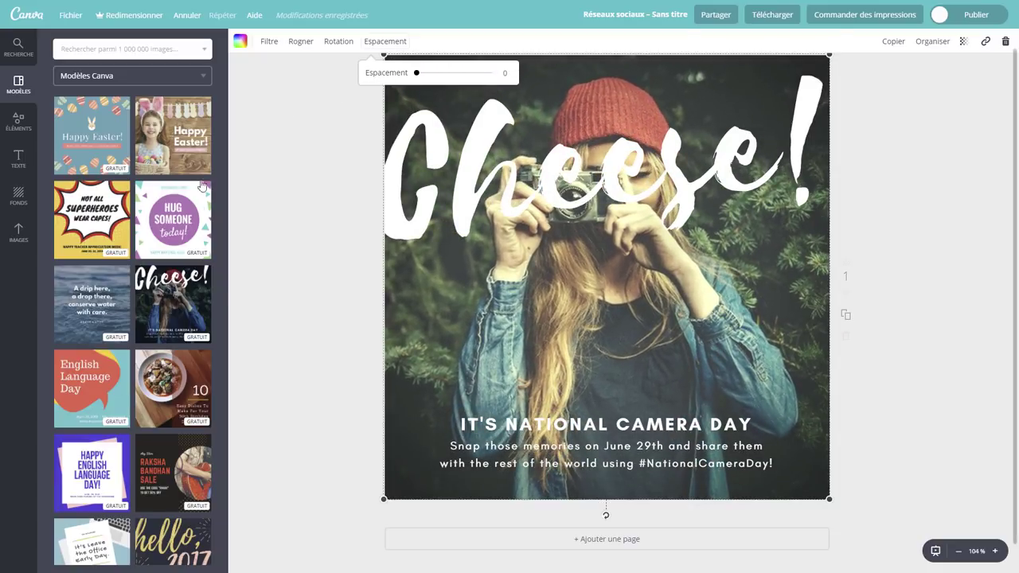
left_click(314, 279)
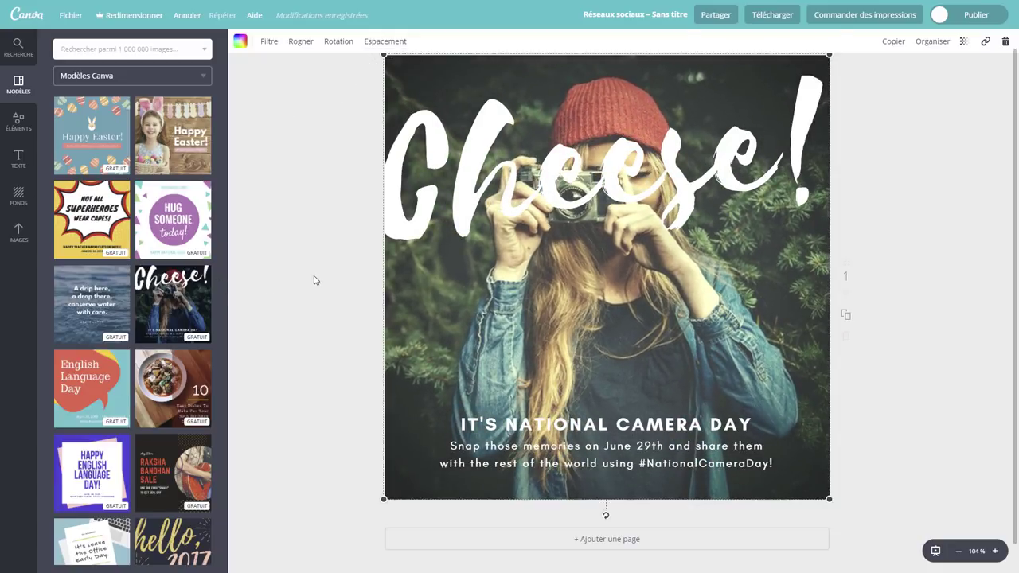
Set the title to font size 200 and change its text from Cheese! to 'Souriez!'
left_click(422, 226)
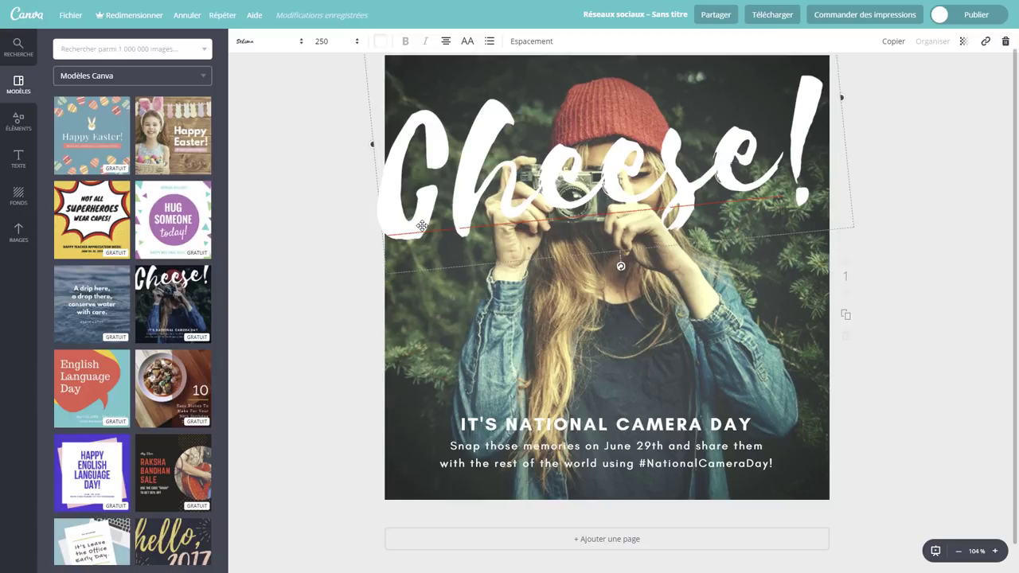
left_click(331, 45)
type("2")
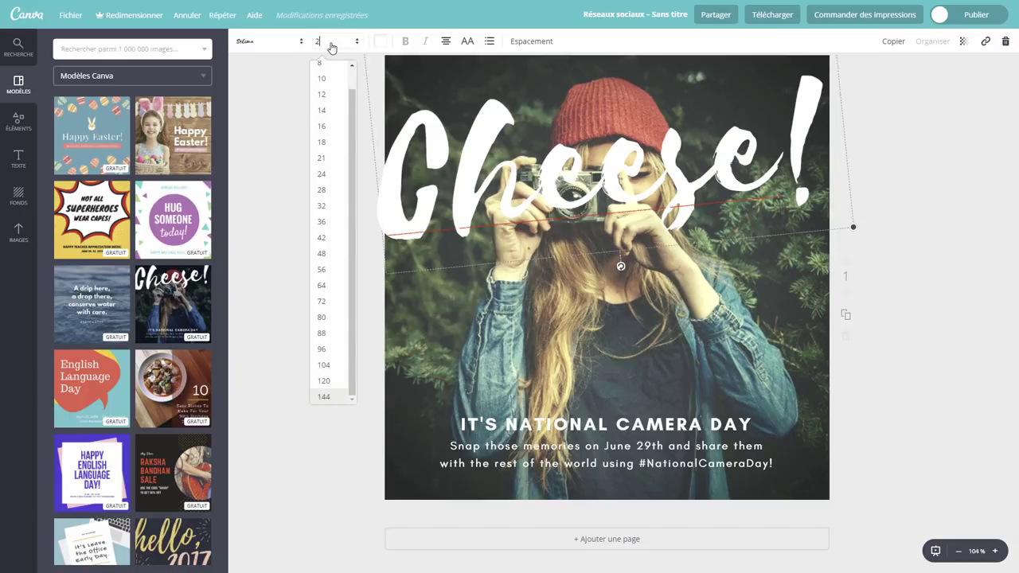
type("00")
key("Return")
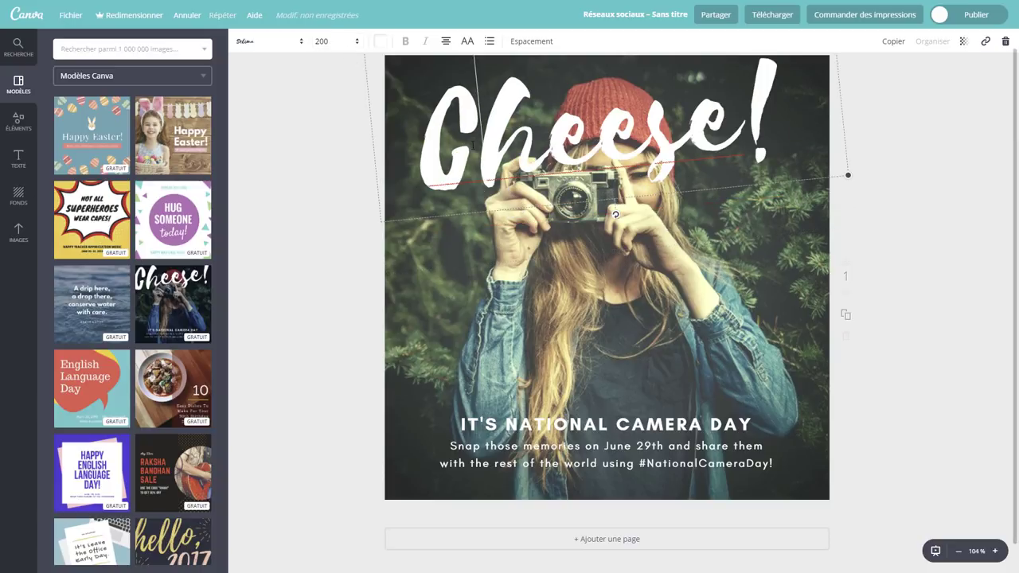
key("BackSpace")
key("Delete")
key("Delete")
key("Delete")
key("Delete")
key("Delete")
key("Delete")
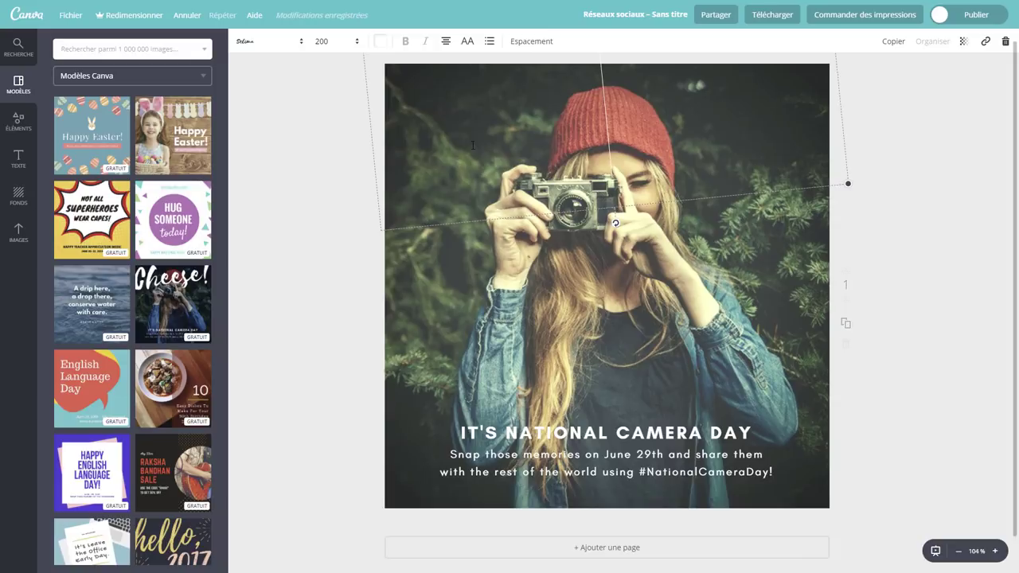
type("Sour")
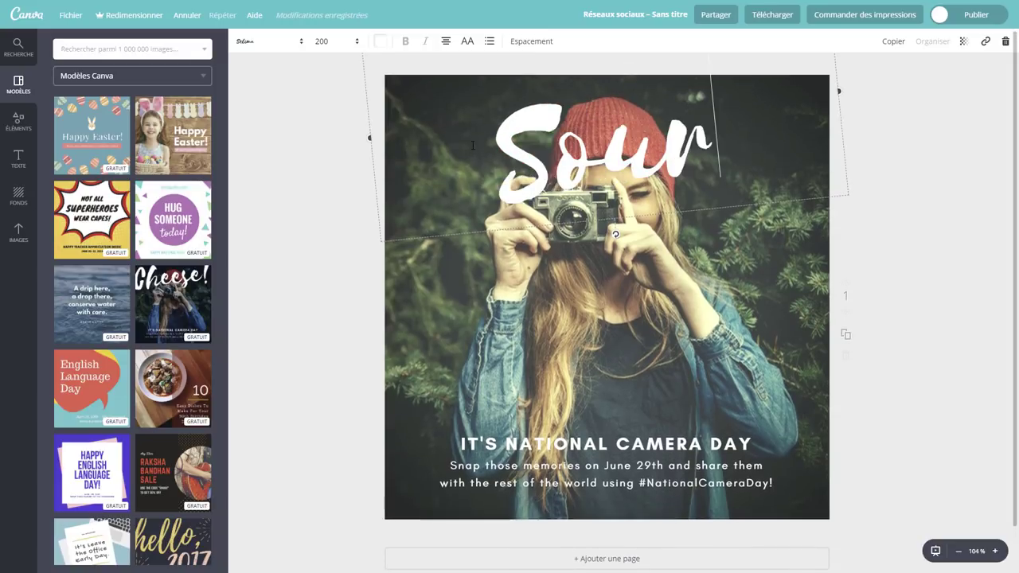
type("iez !")
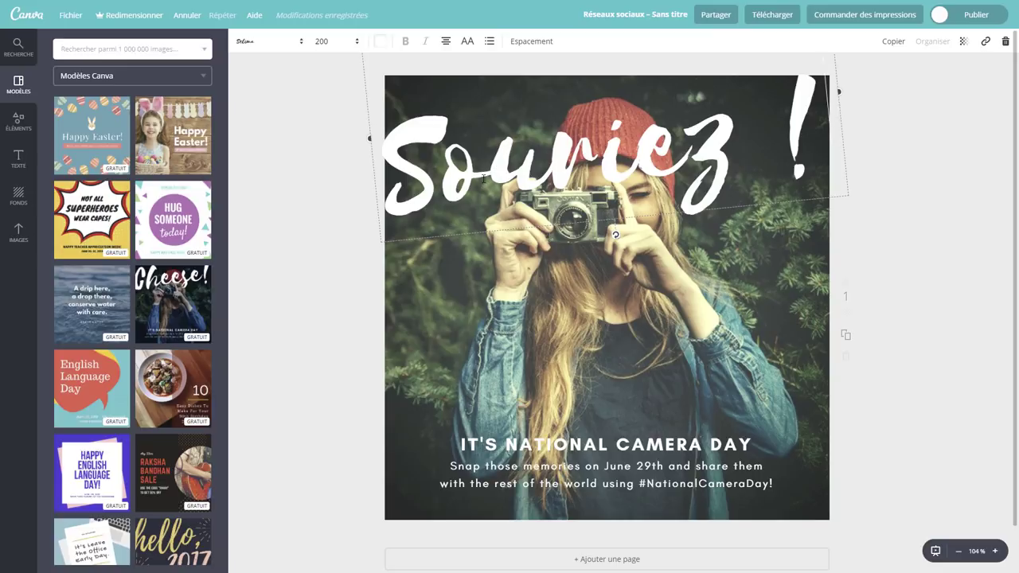
key("BackSpace")
key("BackSpace")
type("!")
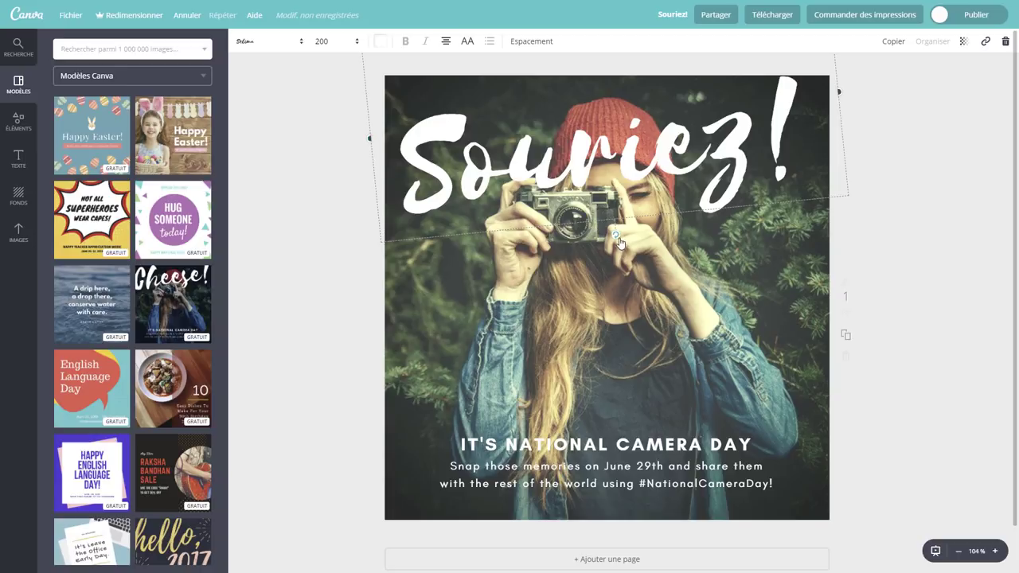
Tilt the Souriez! title further clockwise and move it down over the camera
left_click_drag(617, 239, 627, 237)
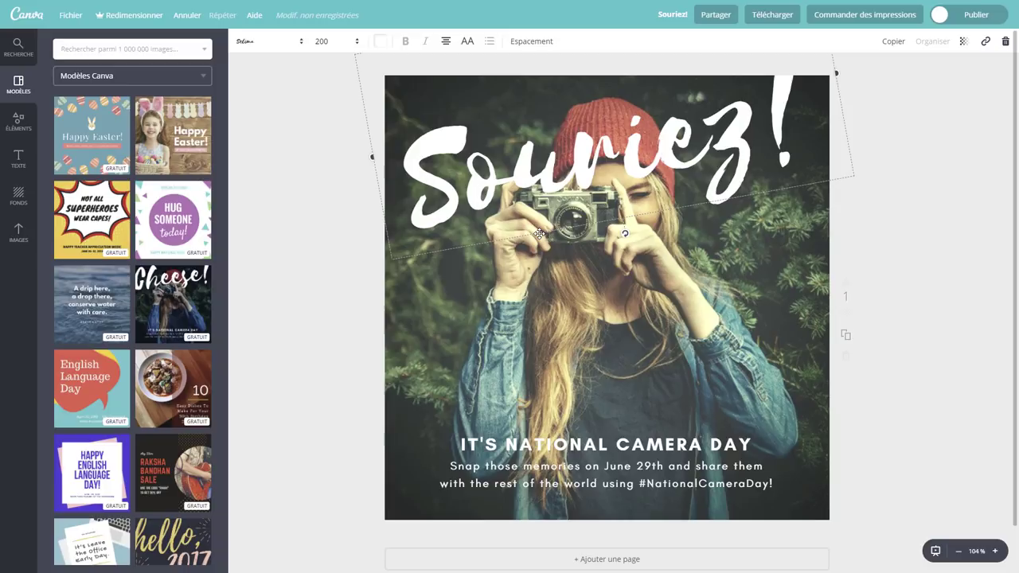
left_click_drag(541, 235, 547, 288)
mouse_move(634, 283)
left_mouse_down()
mouse_move(632, 297)
mouse_move(634, 281)
left_mouse_up()
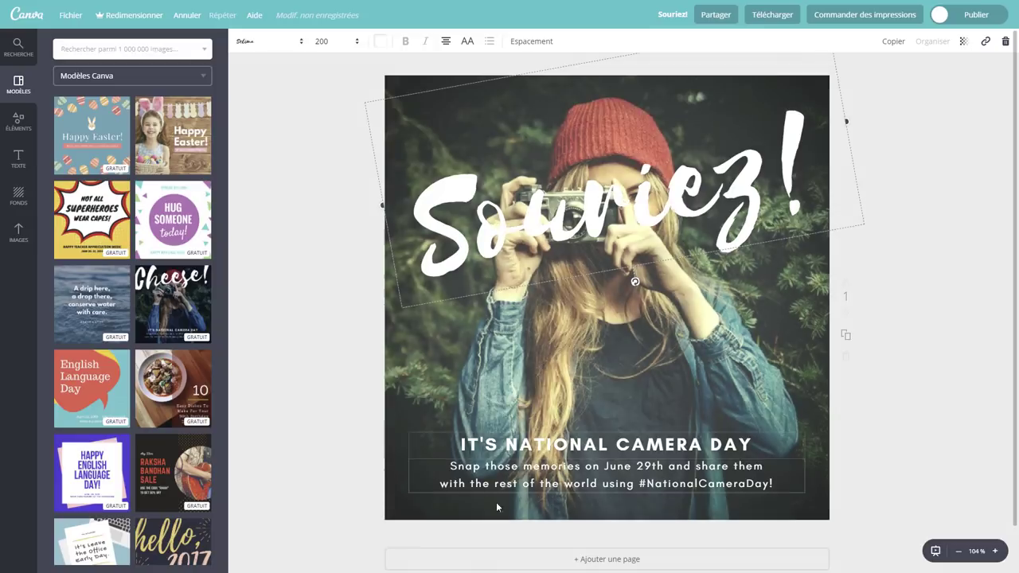
Change the bottom heading to 'OUIOUIPHOTO TESTE CANVA'
left_click(499, 443)
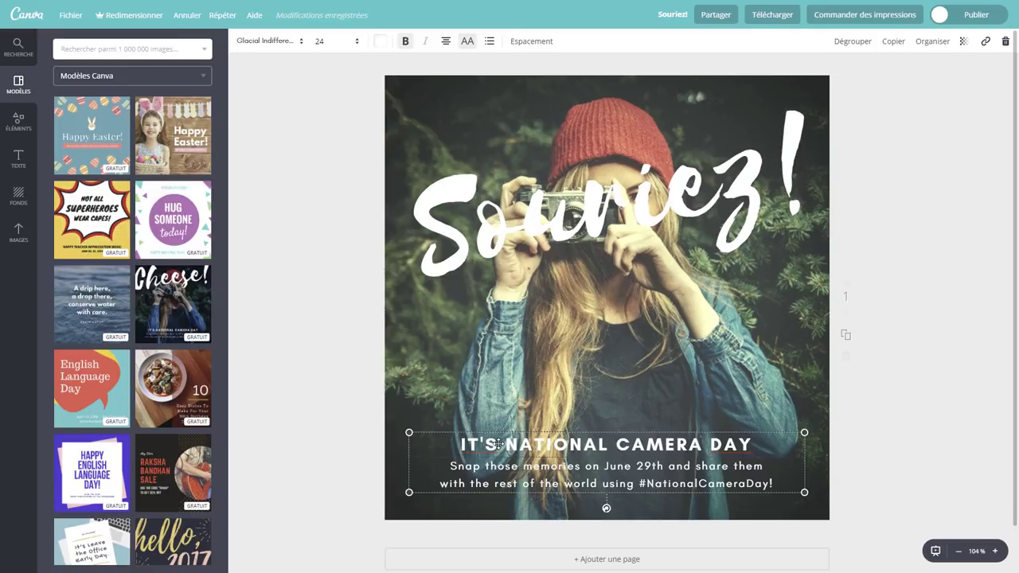
type("ouiouip")
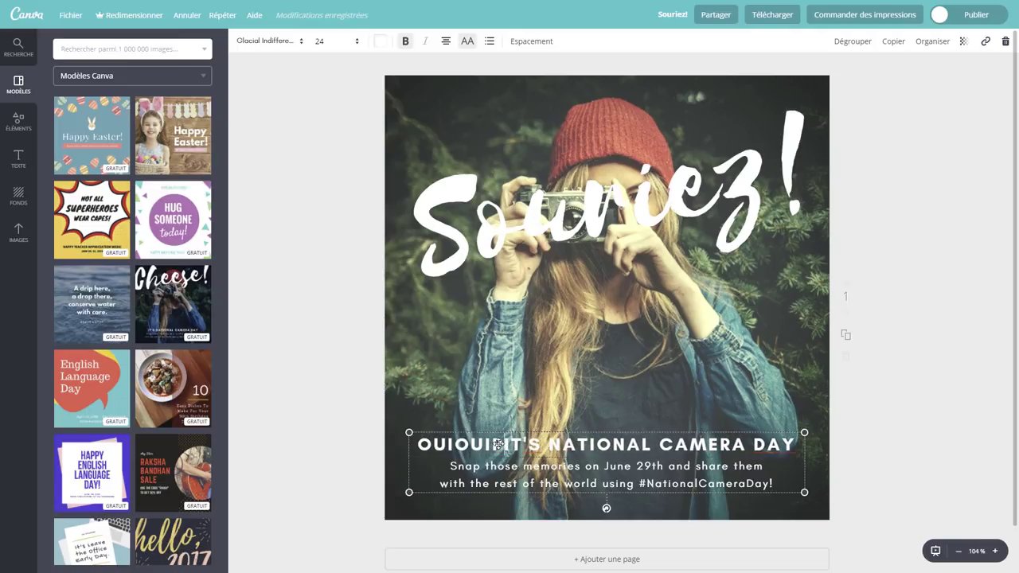
type("hoto te")
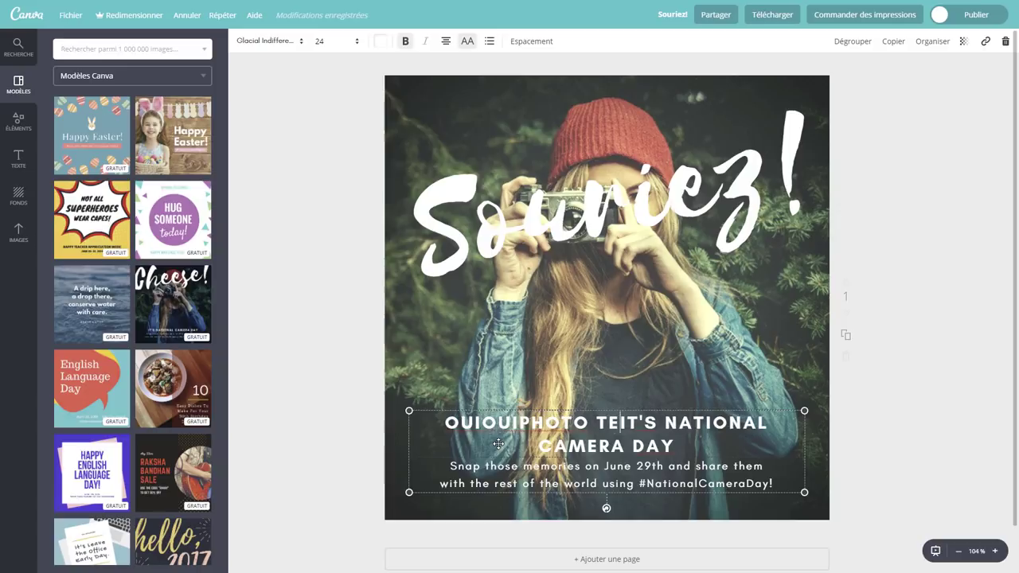
type("ste ")
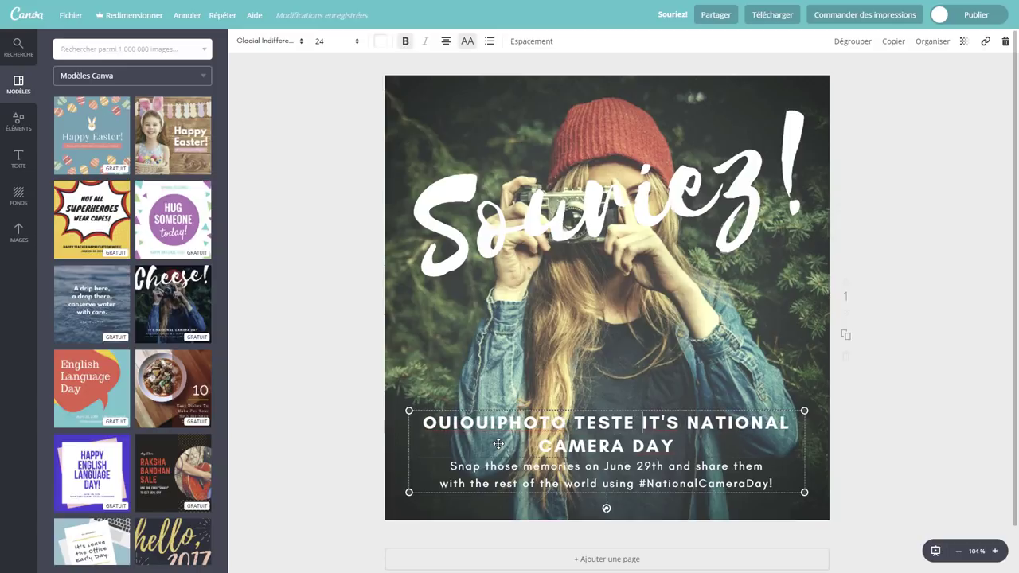
type("canva")
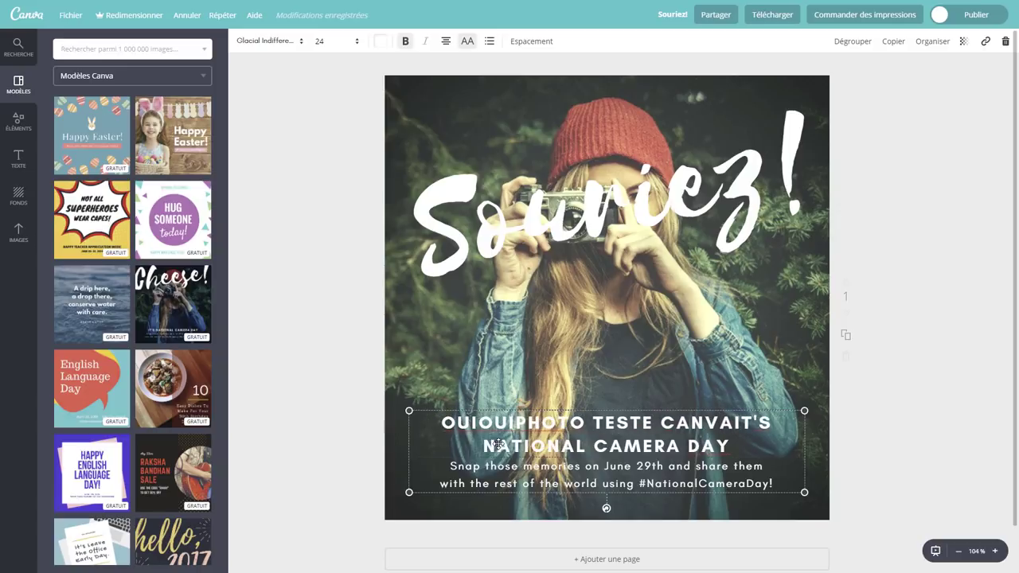
key("Delete")
key("Delete")
key("Delete")
key("Delete")
key("Delete")
key("Delete")
key("Delete")
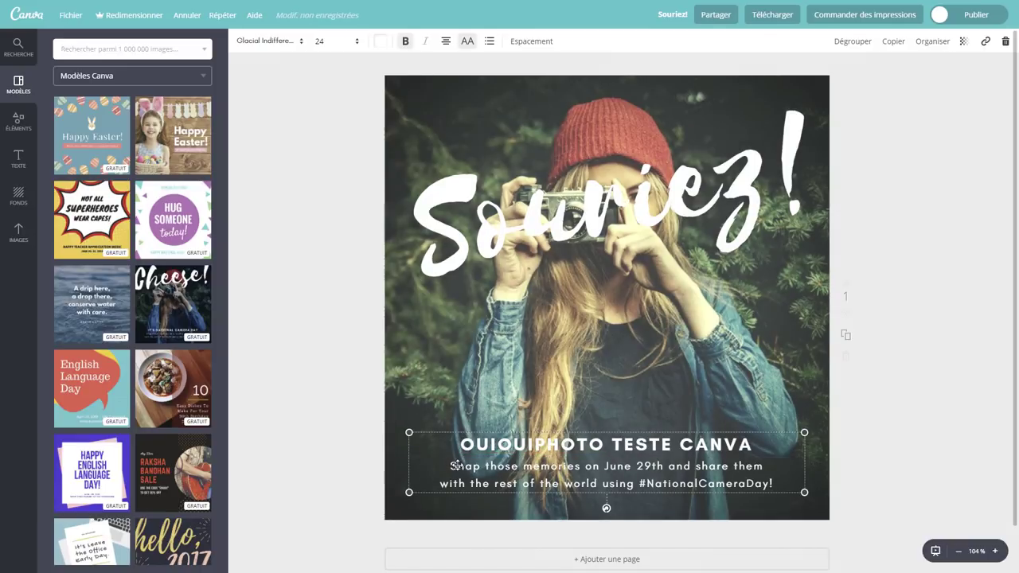
left_click(452, 466)
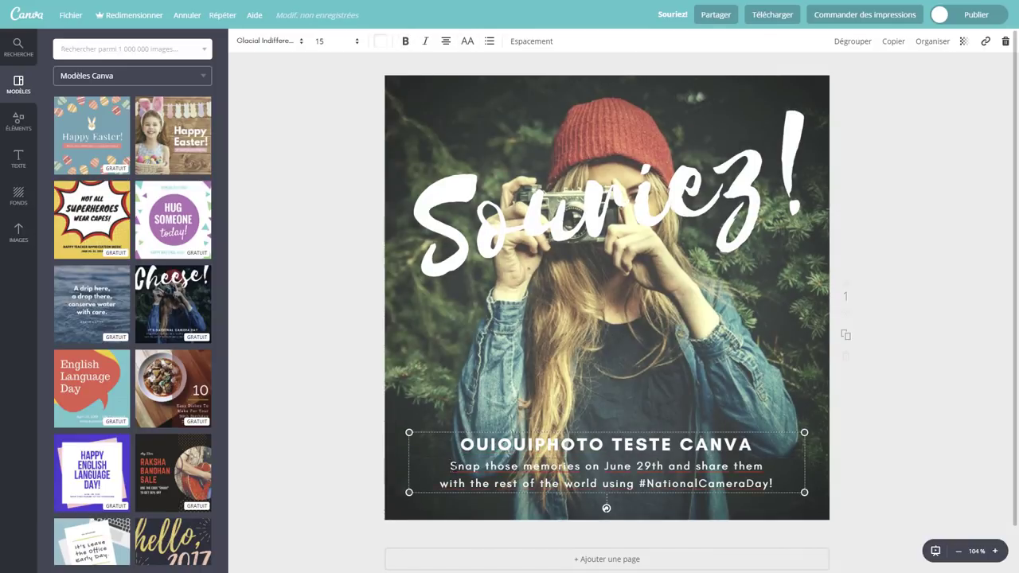
key("Delete")
key("Delete")
key("Delete")
key("Delete")
key("Delete")
key("Delete")
key("Delete")
key("Delete")
key("Delete")
key("Delete")
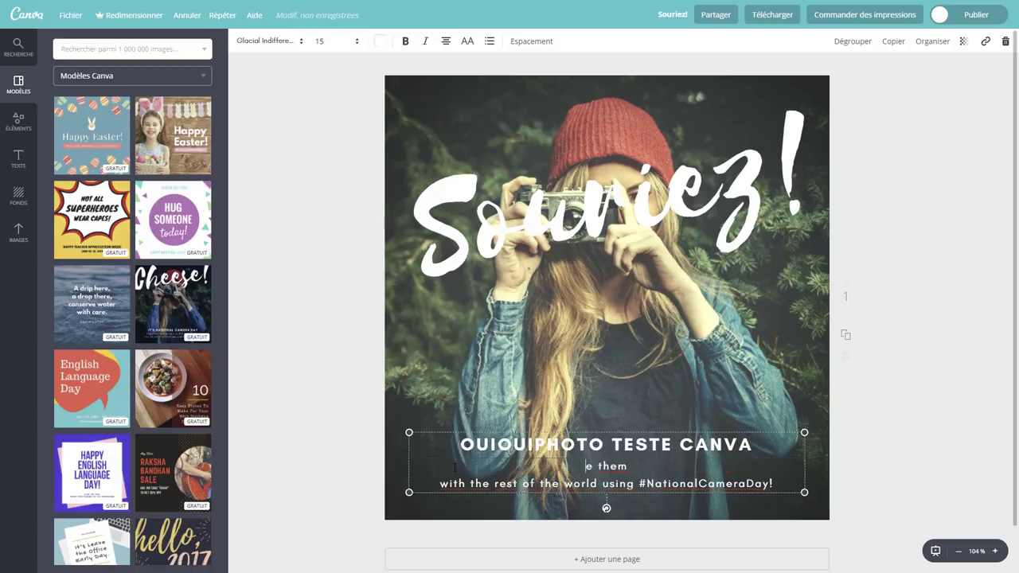
key("Delete")
key("Delete")
key("Delete")
key("Delete")
key("Delete")
key("Delete")
key("Delete")
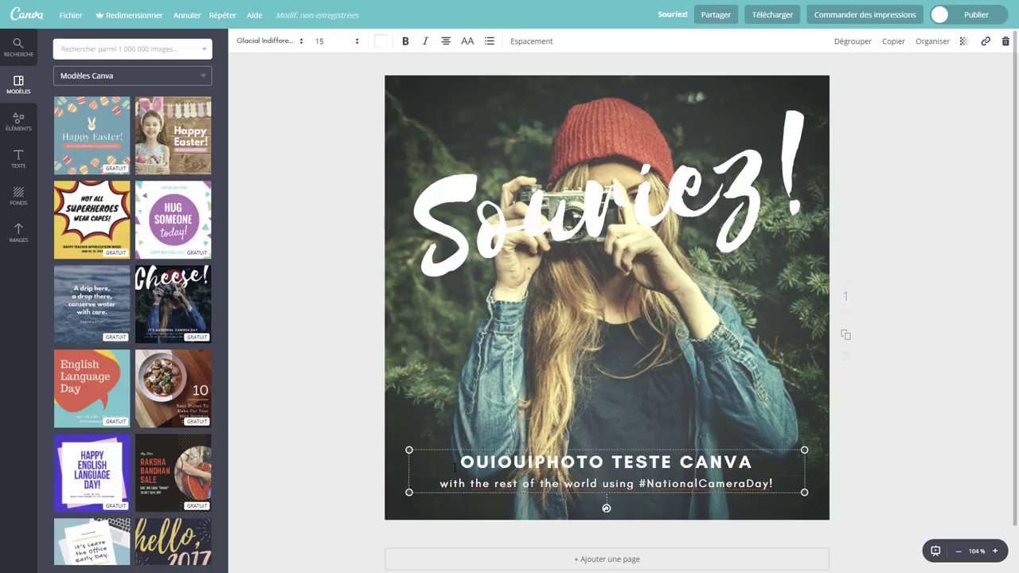
key("Delete")
key("Delete")
key("Delete")
key("Delete")
key("Delete")
key("Delete")
key("Delete")
key("Delete")
key("Delete")
key("Delete")
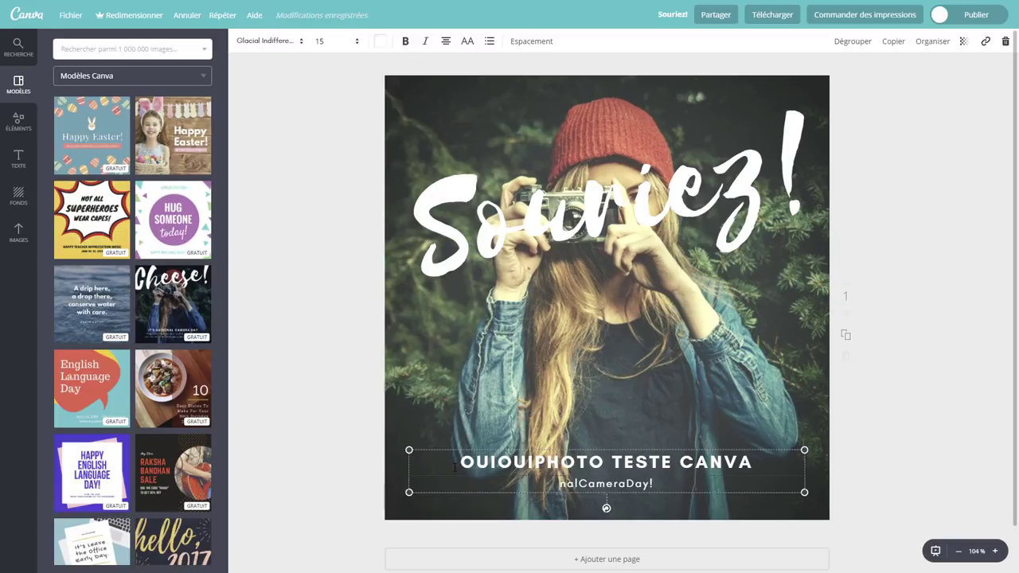
key("Delete")
key("Delete")
key("Delete")
key("Delete")
key("Delete")
key("Delete")
key("Delete")
key("Delete")
key("Delete")
key("Delete")
key("Delete")
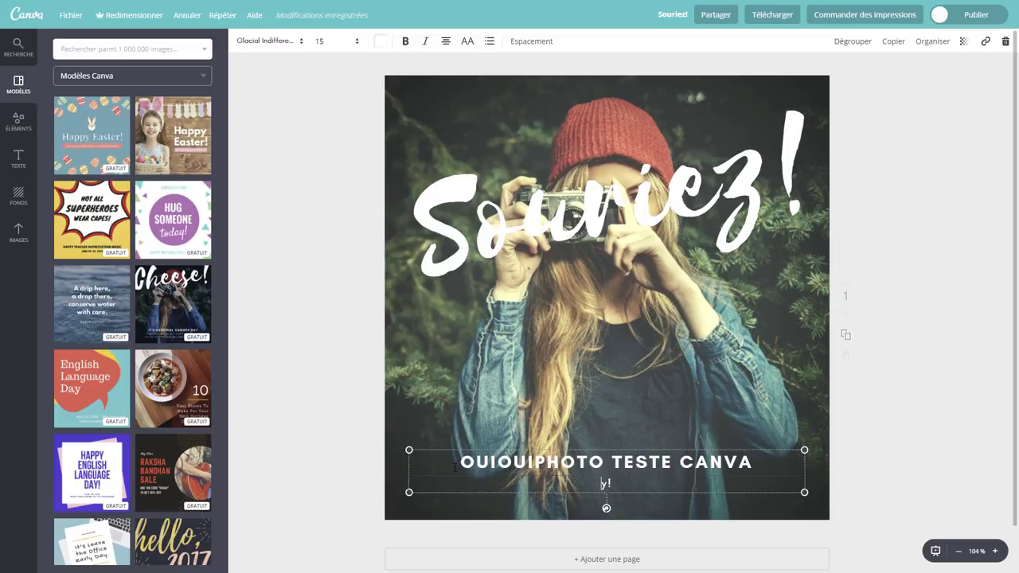
key("Delete")
key("Delete")
type("ous voye")
type("z ce")
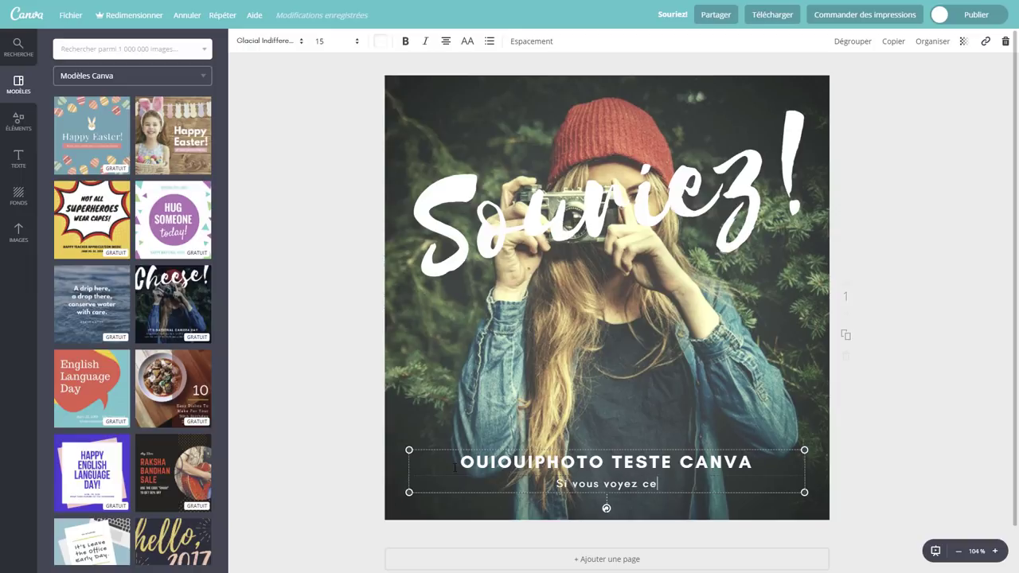
type("tte image")
type(" c'e")
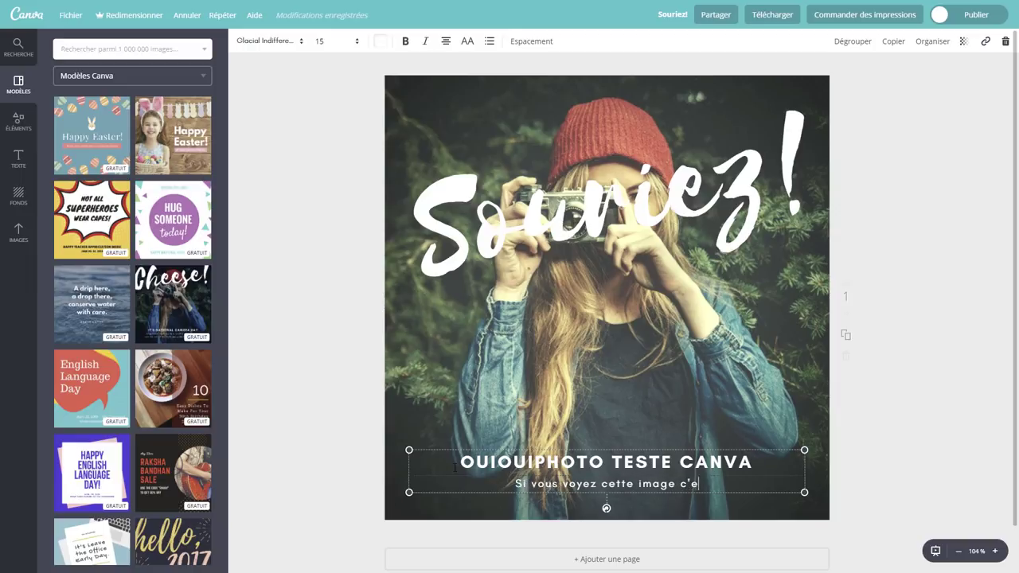
type("st que je teste ")
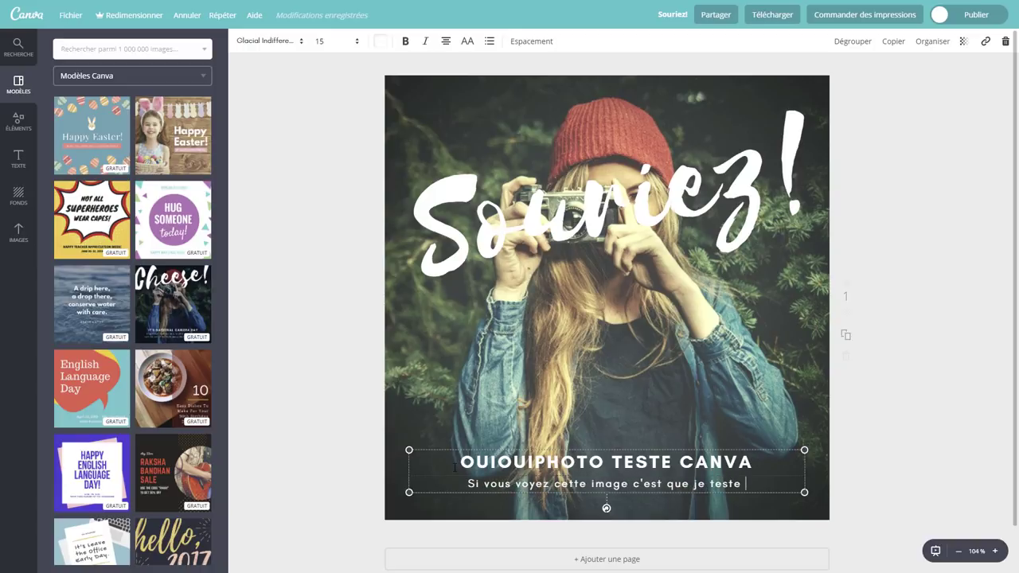
type("le si")
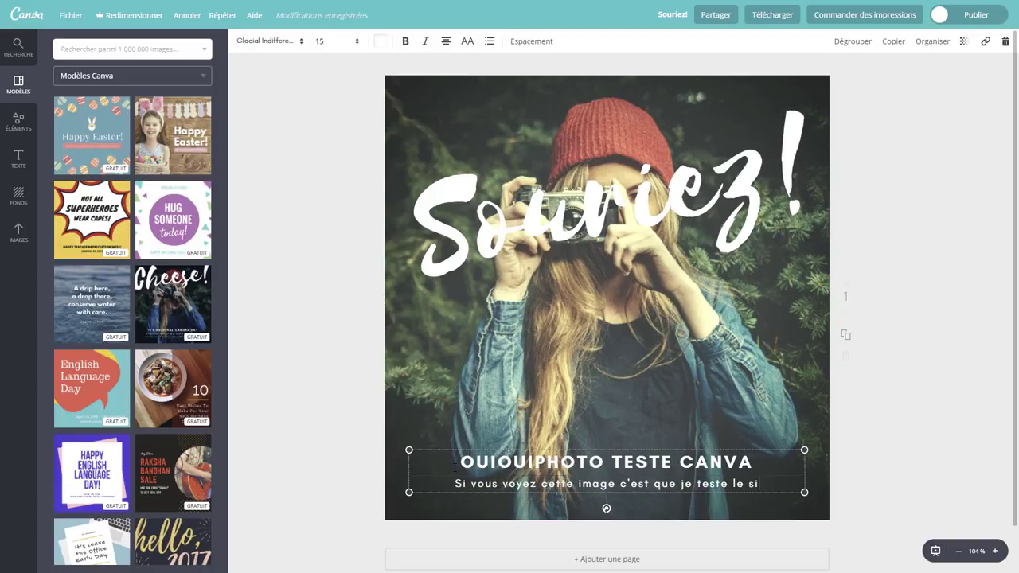
type("te w")
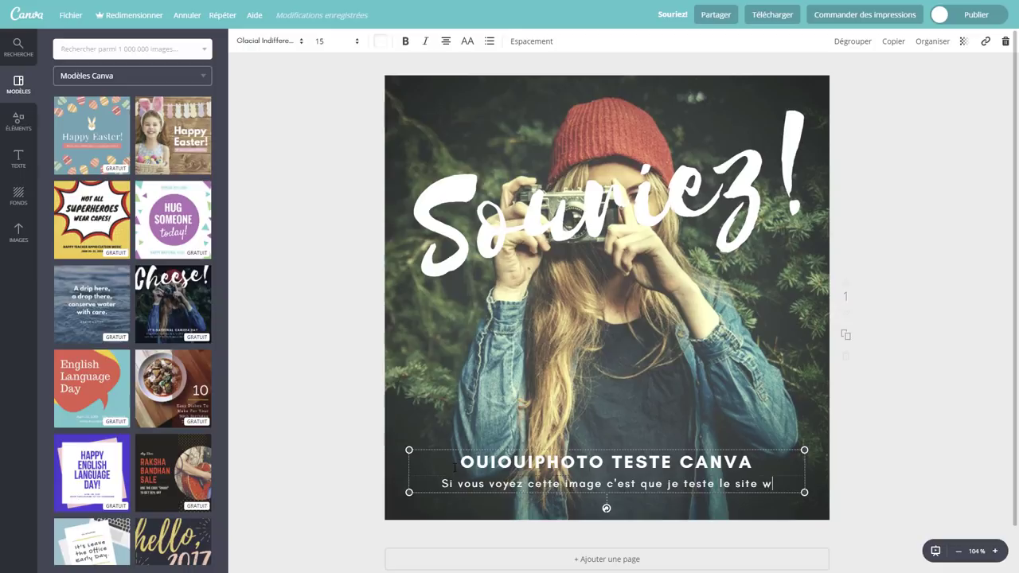
type("ww.")
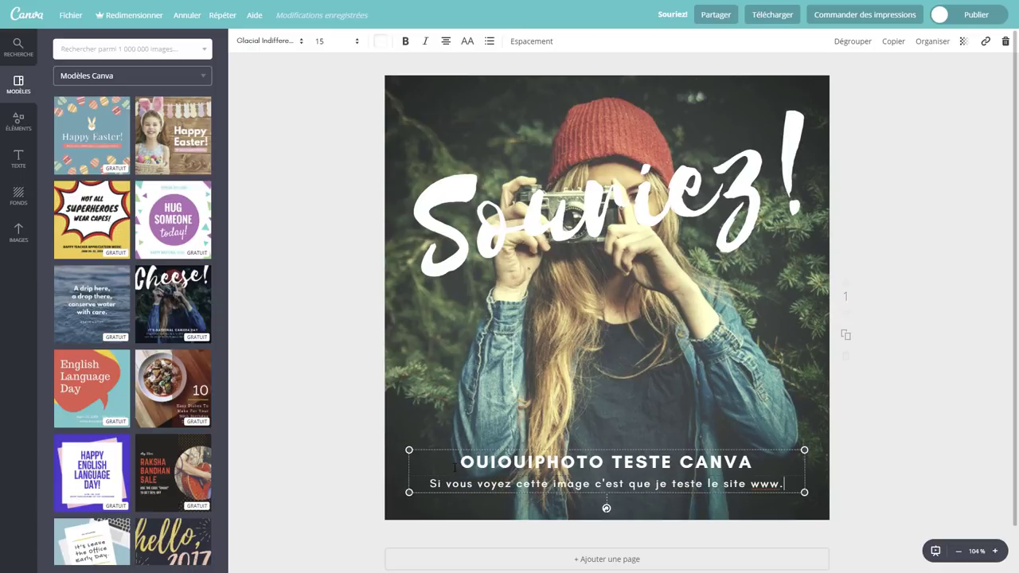
type("canvas")
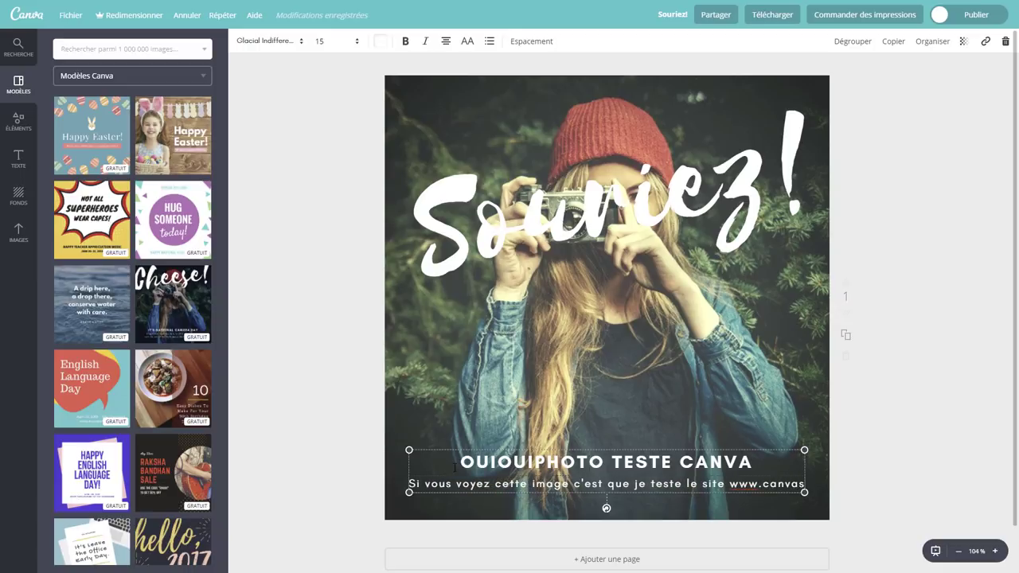
type(".com")
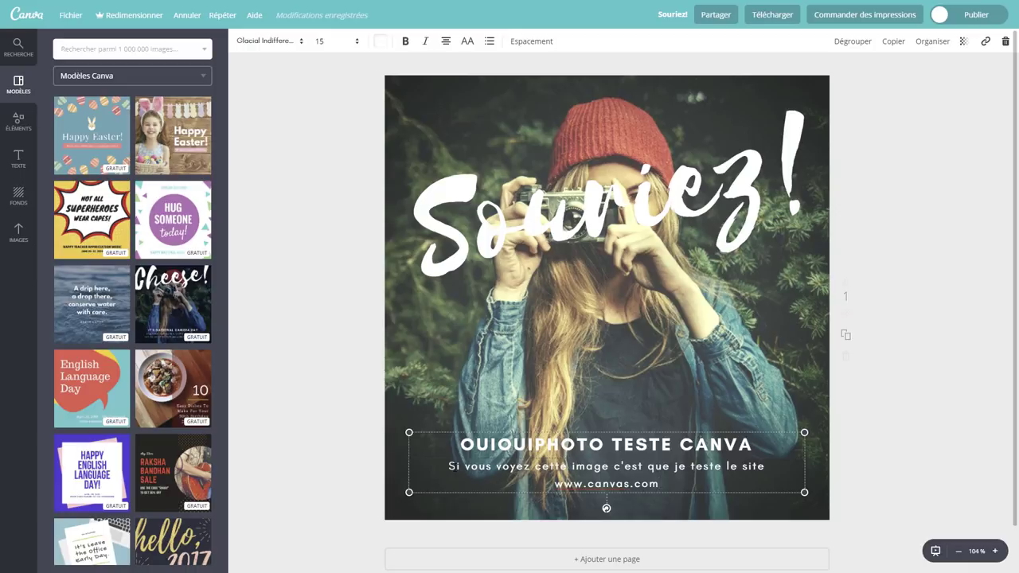
type(". Bient")
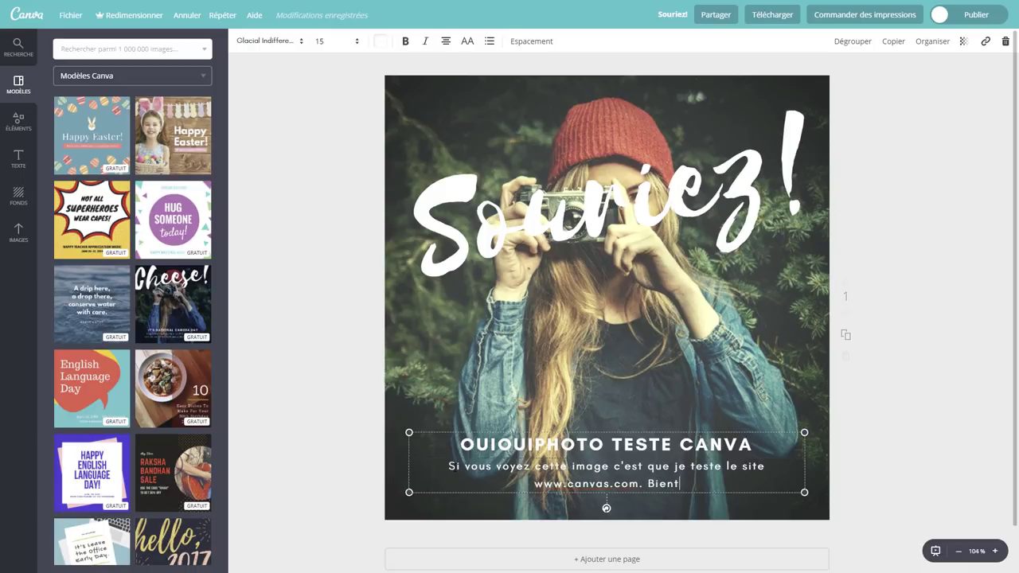
type("ôt la vid")
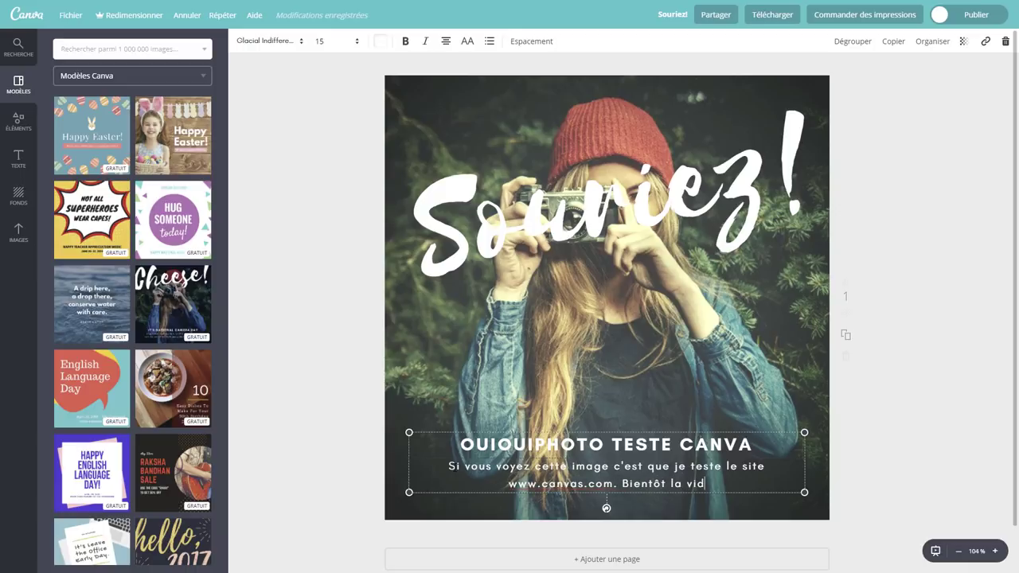
type("éo")
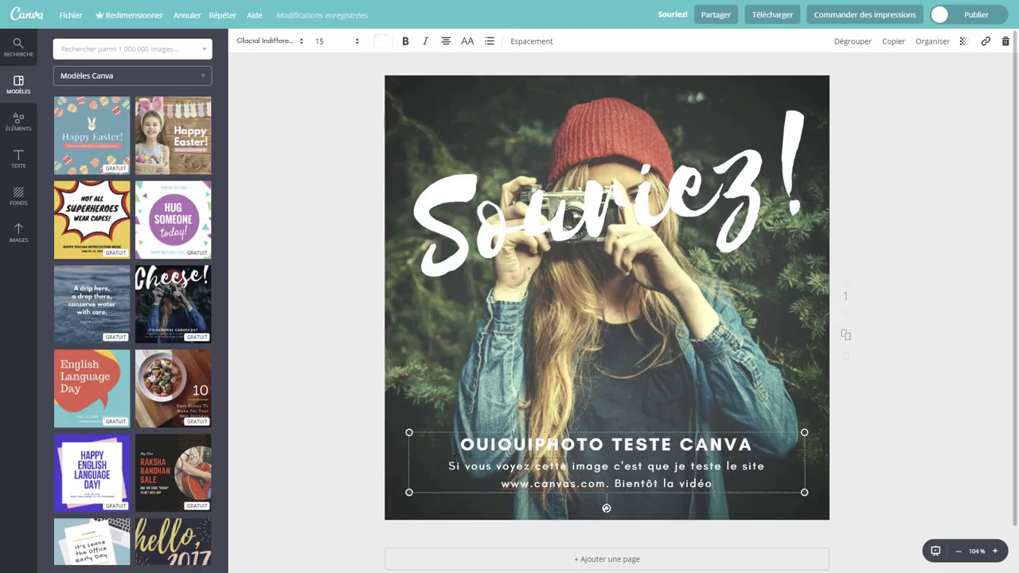
left_click(881, 430)
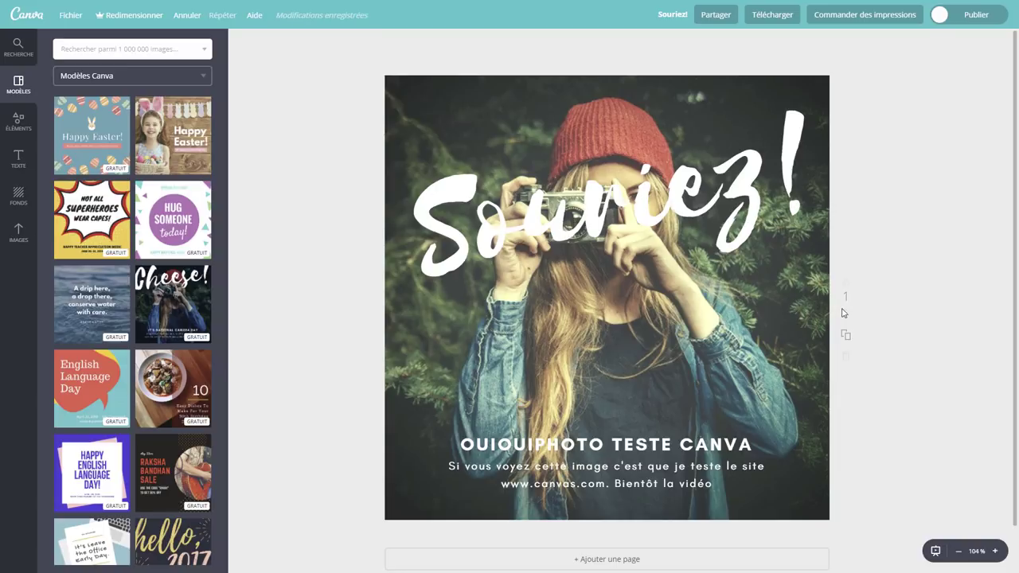
Review the design's shareable link and its embed options in the Share dialog
left_click(712, 15)
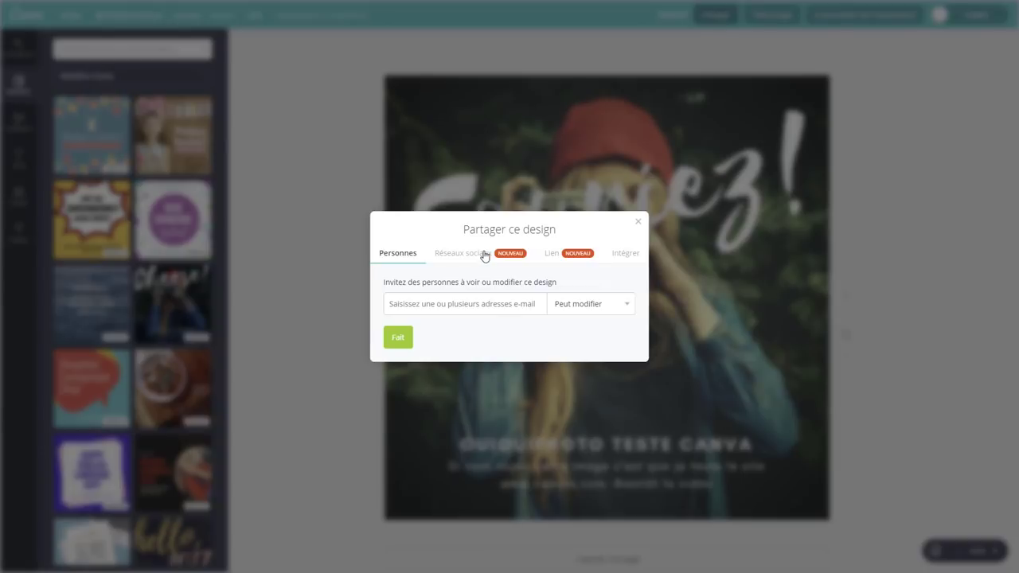
left_click(551, 255)
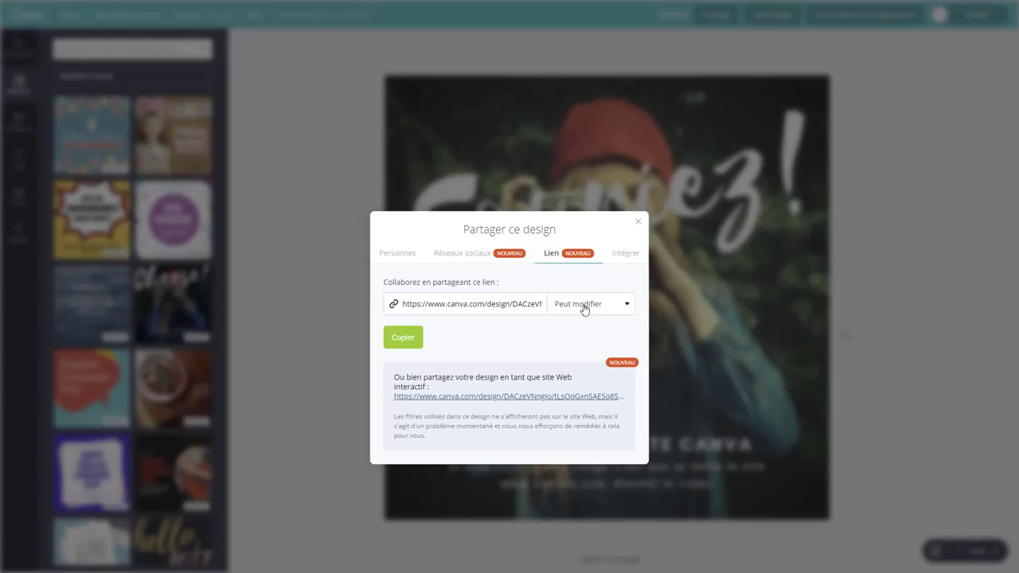
left_click(628, 253)
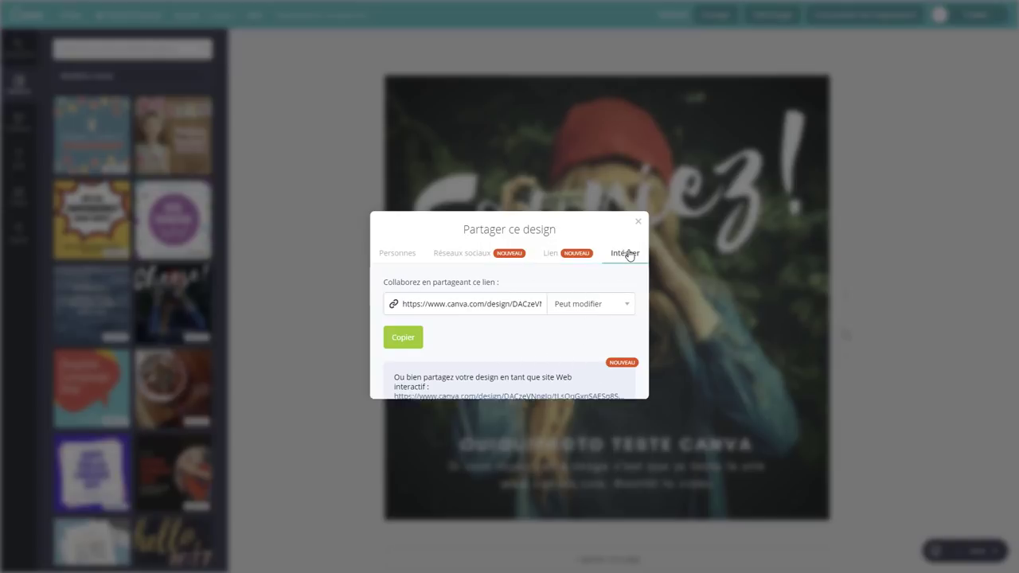
Make the design public, view its HTML embed code, then browse the Elements library
left_click(637, 222)
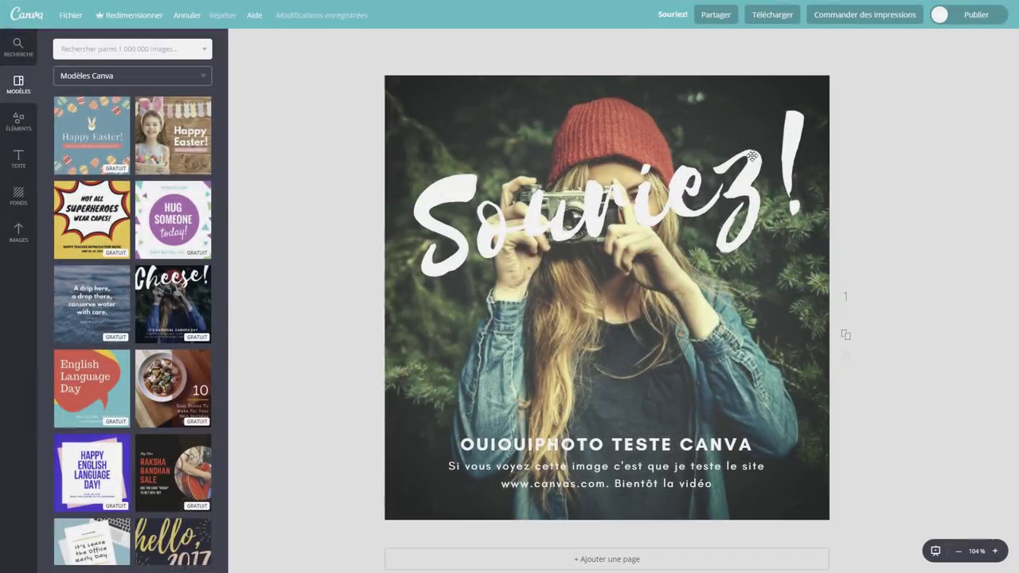
left_click(968, 16)
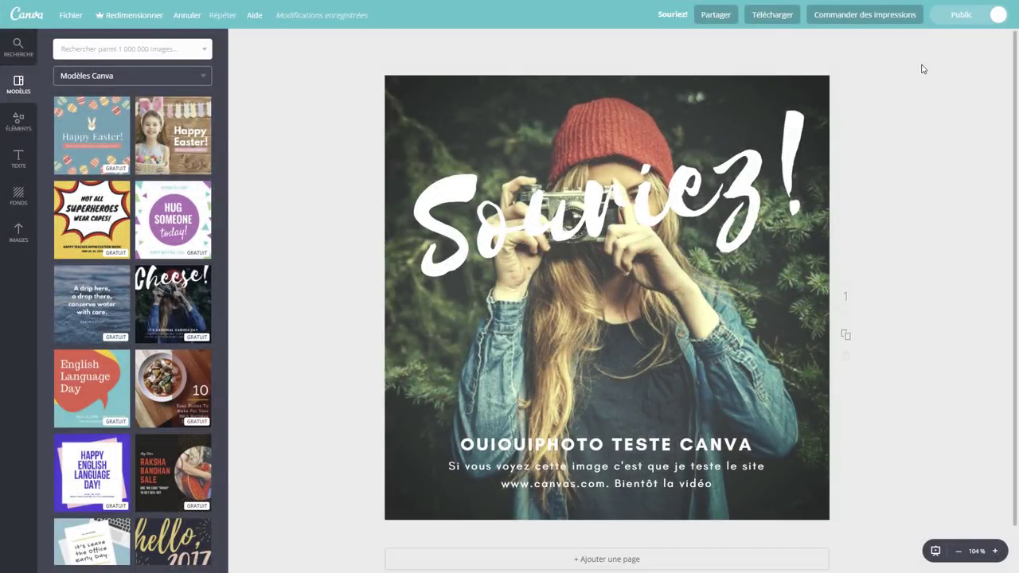
left_click(717, 15)
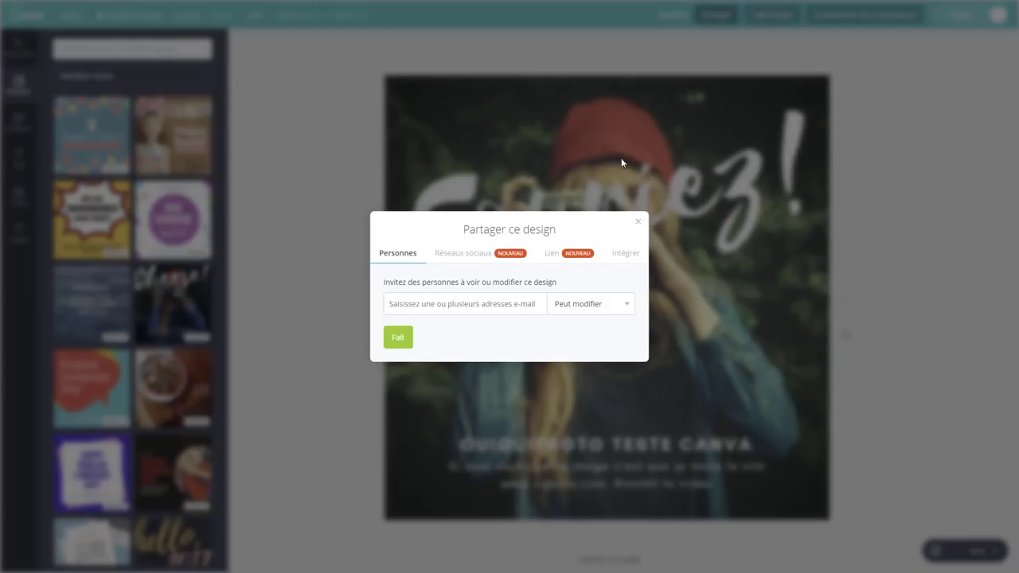
left_click(625, 253)
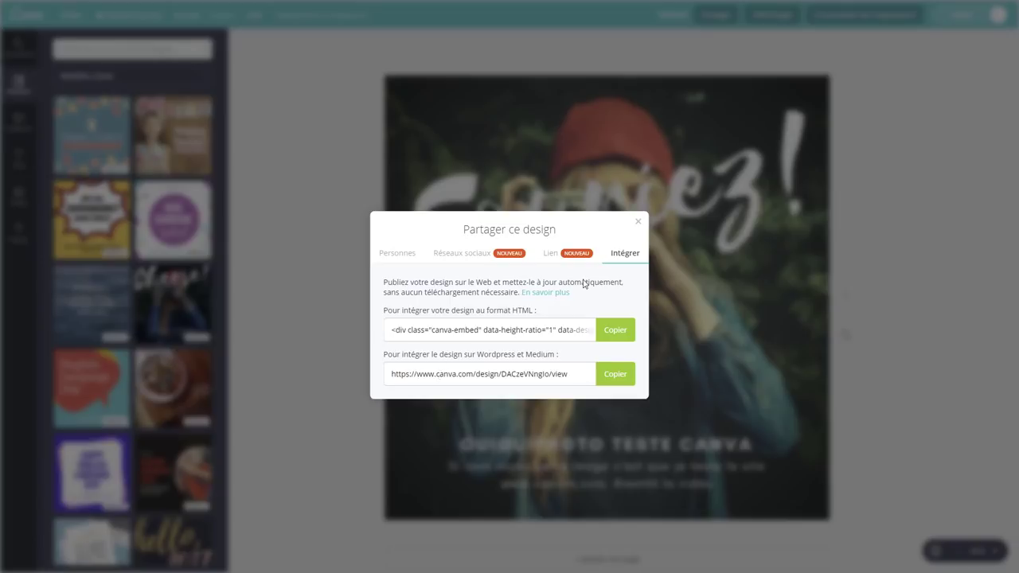
left_click(642, 226)
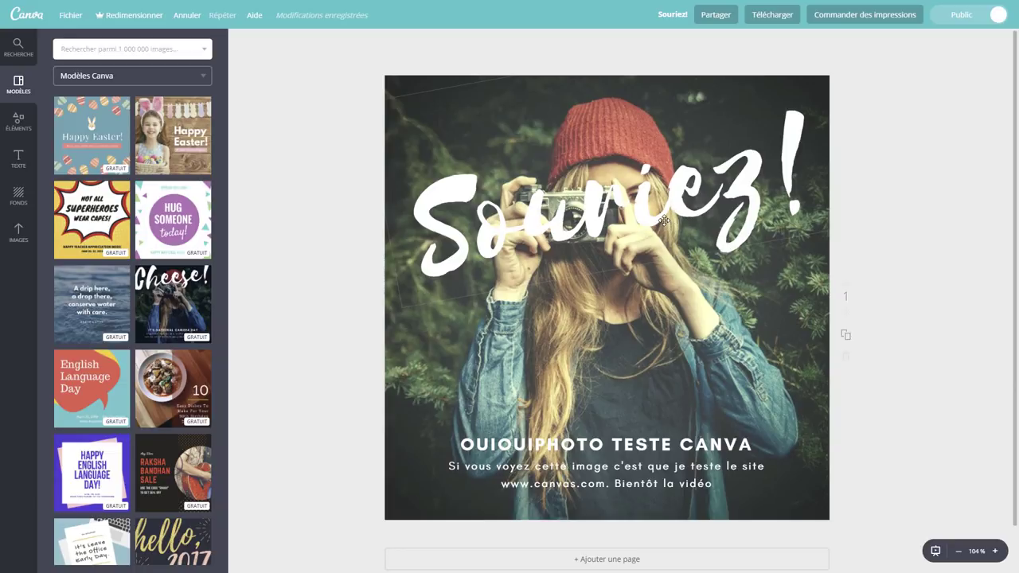
left_click(27, 132)
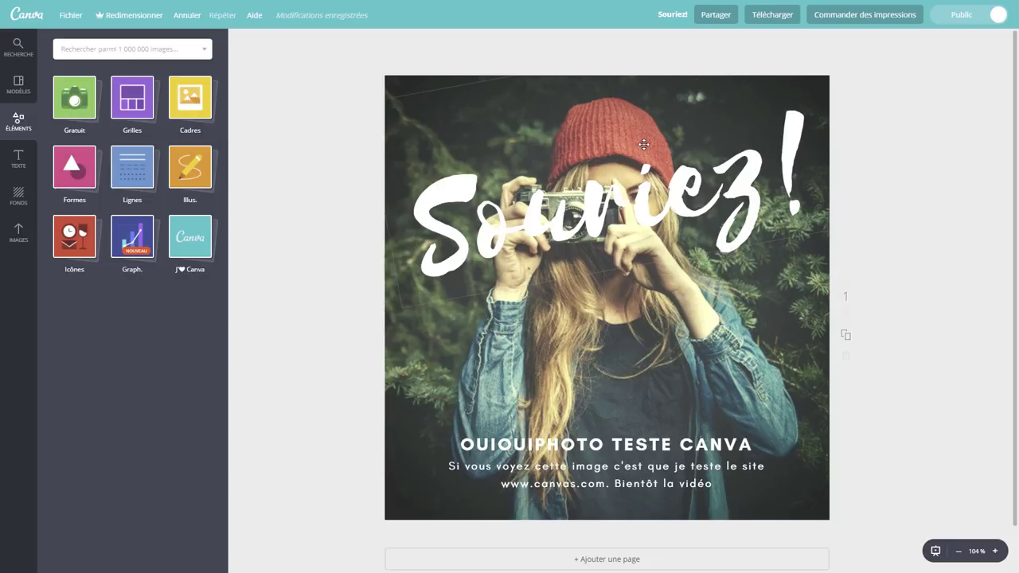
Caption a Facebook share 'Je suis en train de vous préparer une vidéo sur le site canva'
left_click(718, 19)
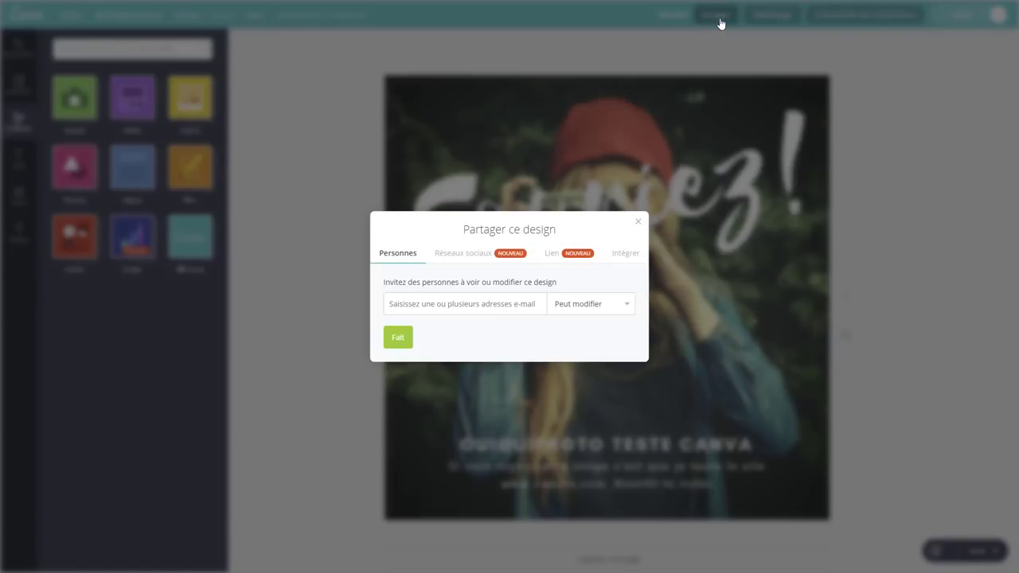
left_click(473, 260)
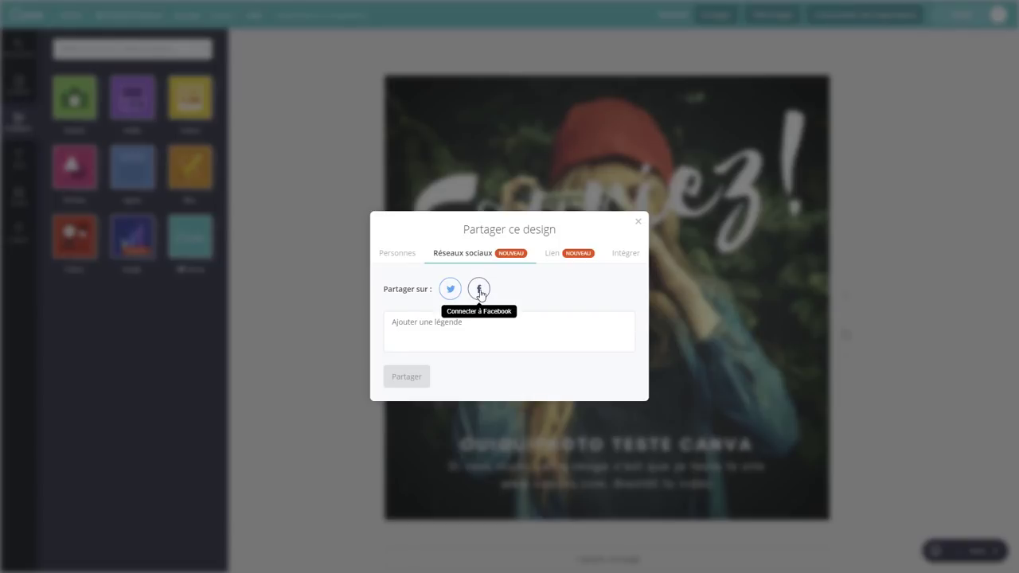
left_click(479, 319)
type("J")
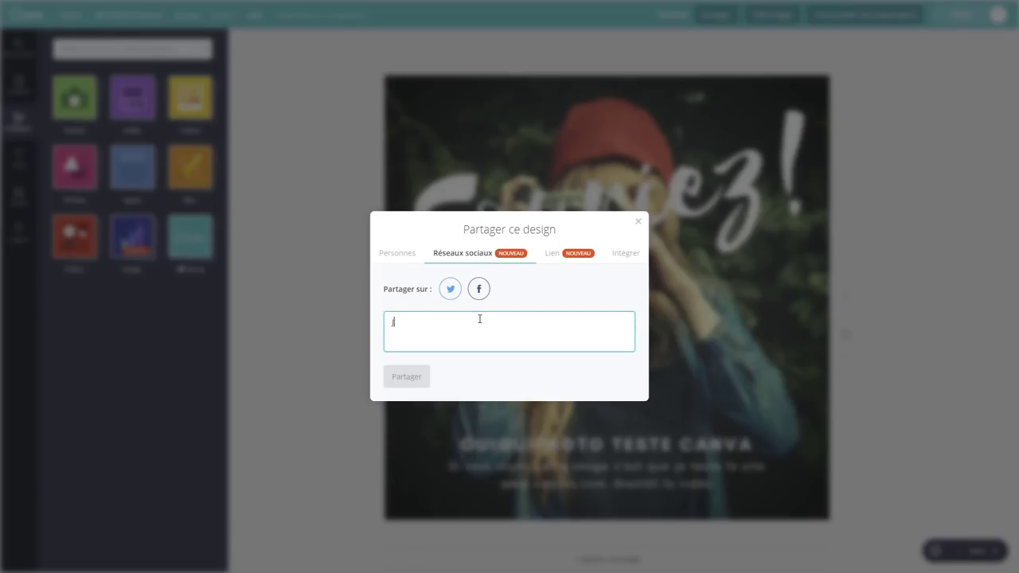
type("e suis en")
type(" train de vo")
type("us préparer u")
type("ne vidéo sur le ")
type("test")
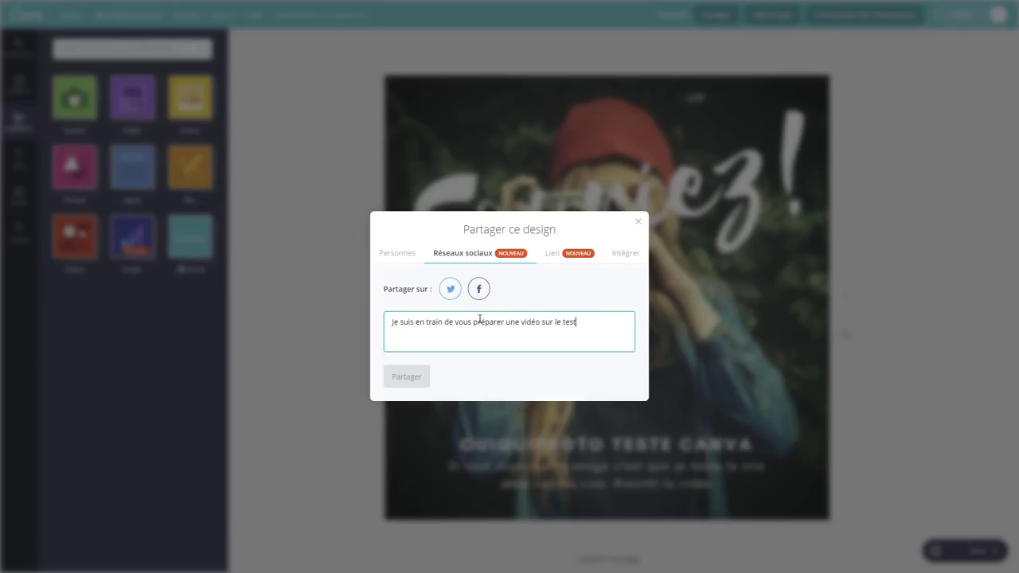
key("BackSpace")
key("BackSpace")
key("BackSpace")
key("BackSpace")
type("site")
type(" canva")
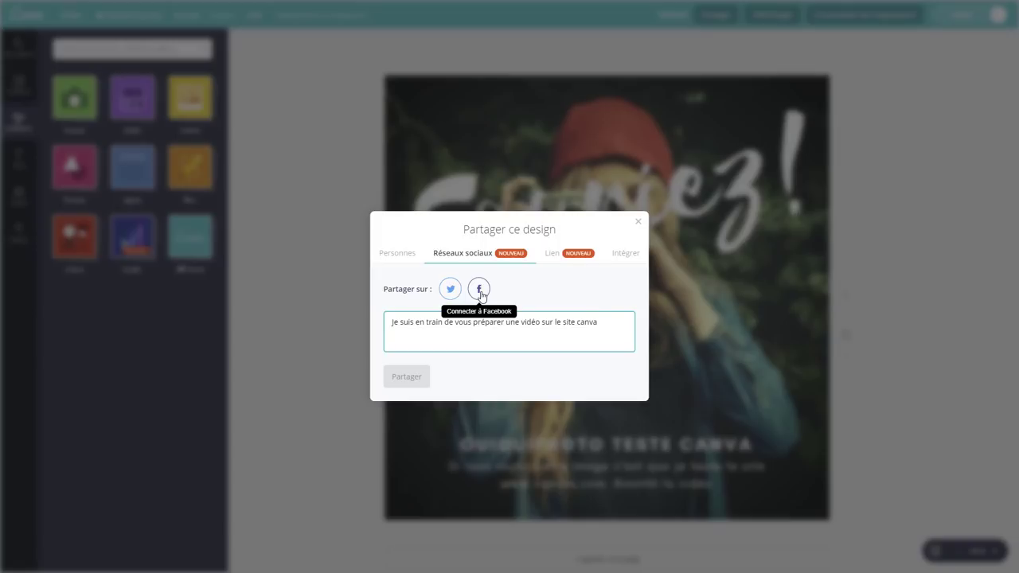
left_click(479, 291)
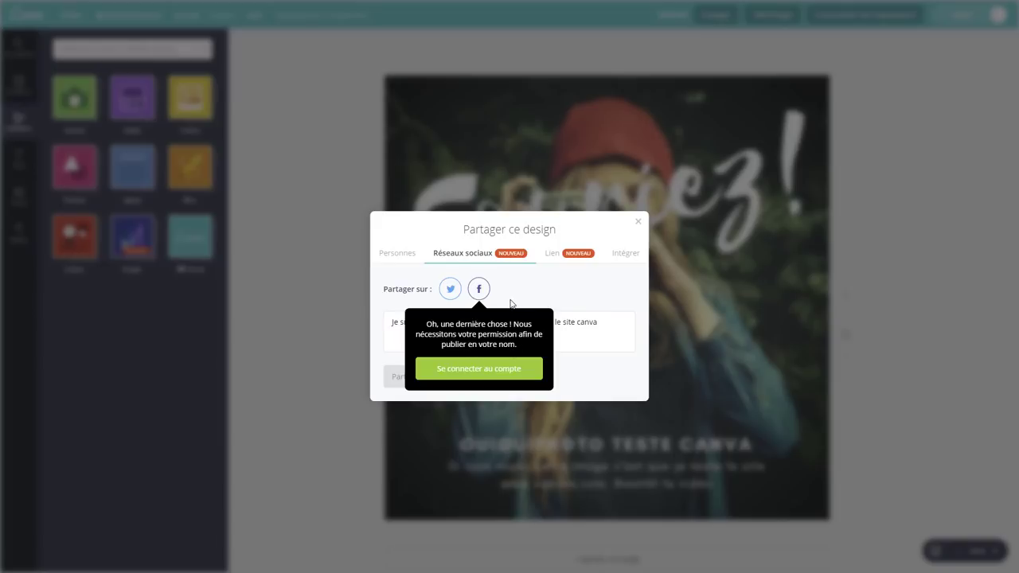
Grant Canva Facebook posting permission with the audience set to Moi uniquement
left_click(502, 374)
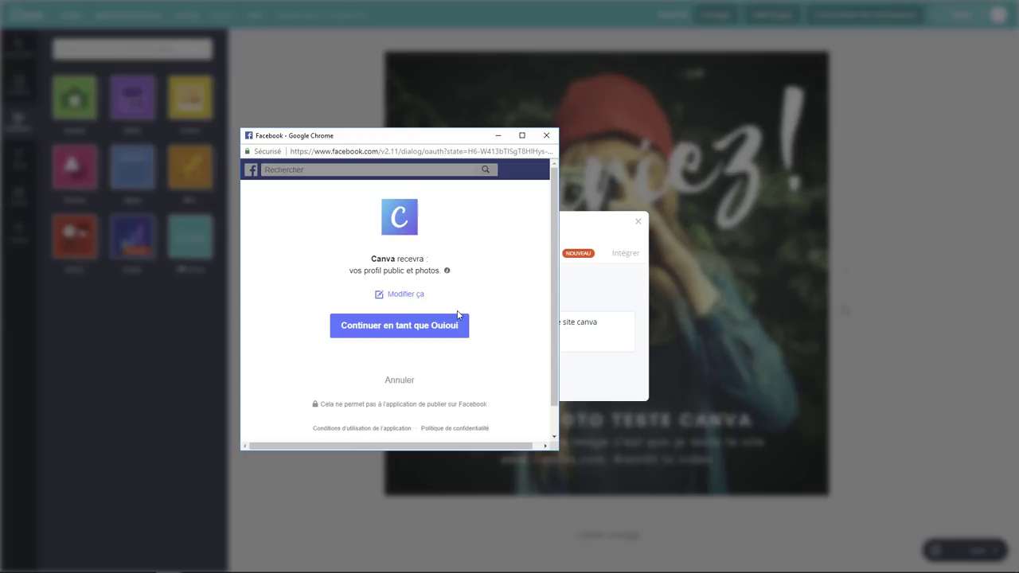
left_click(412, 329)
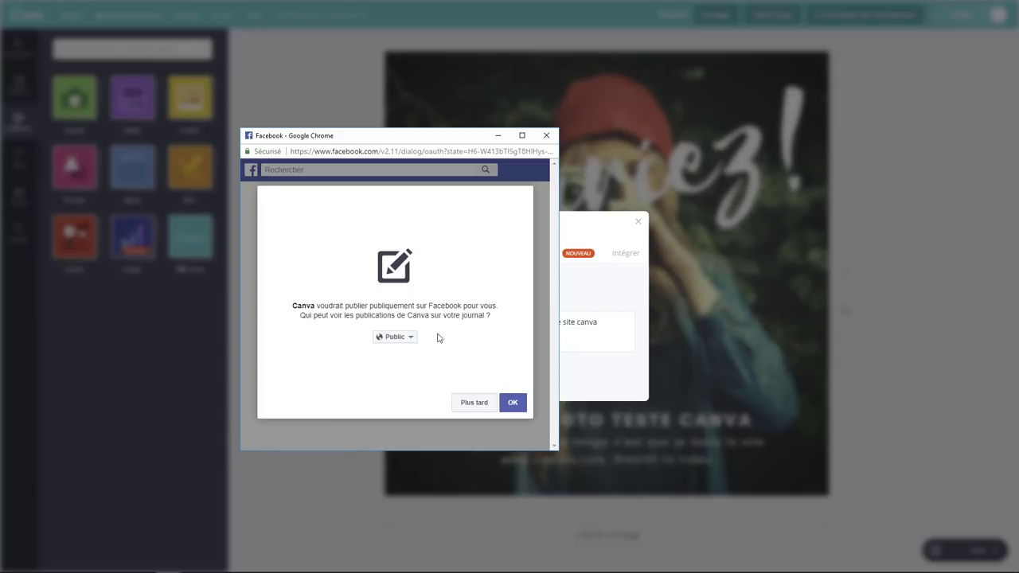
left_click(413, 340)
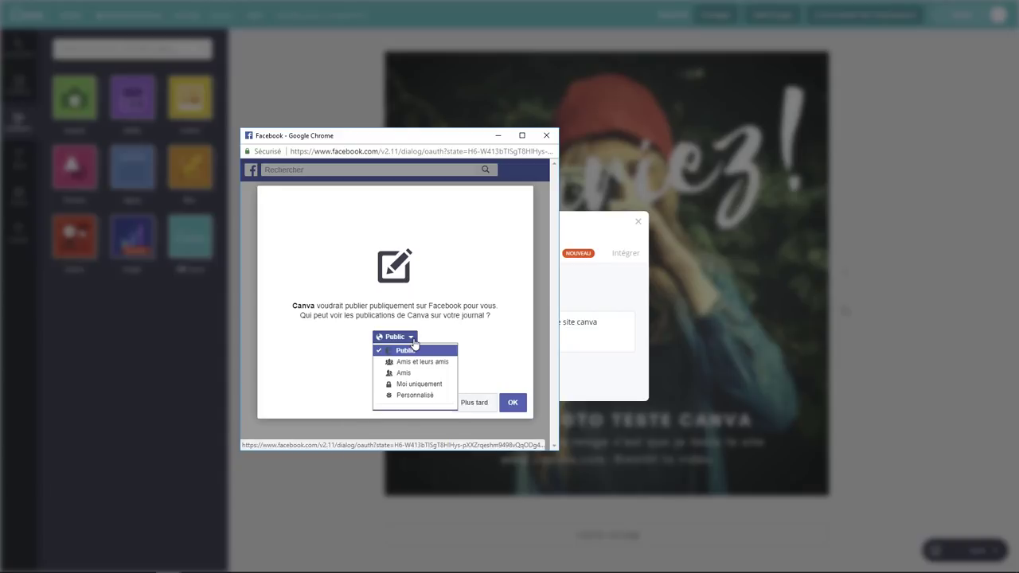
left_click(420, 385)
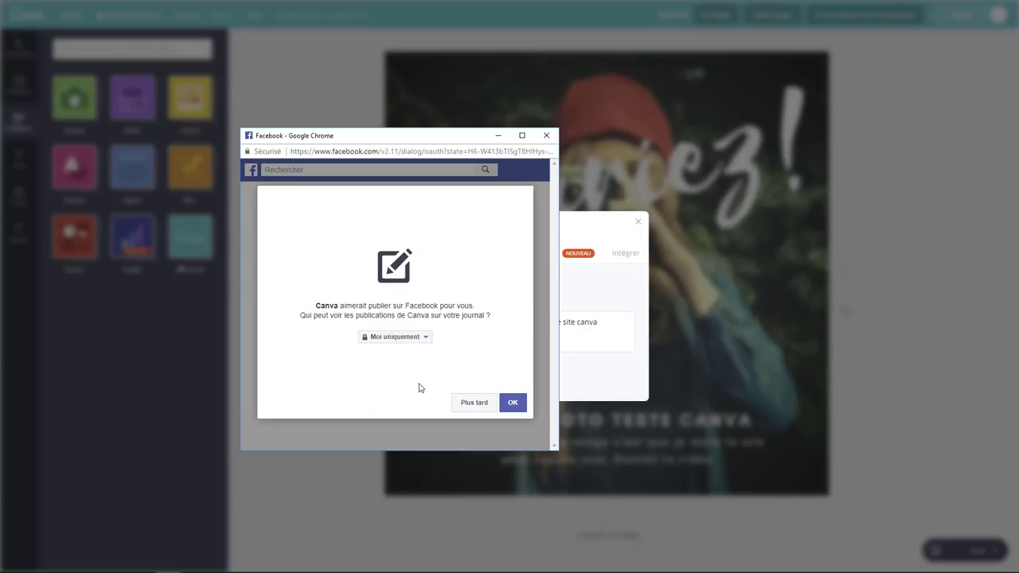
left_click(514, 402)
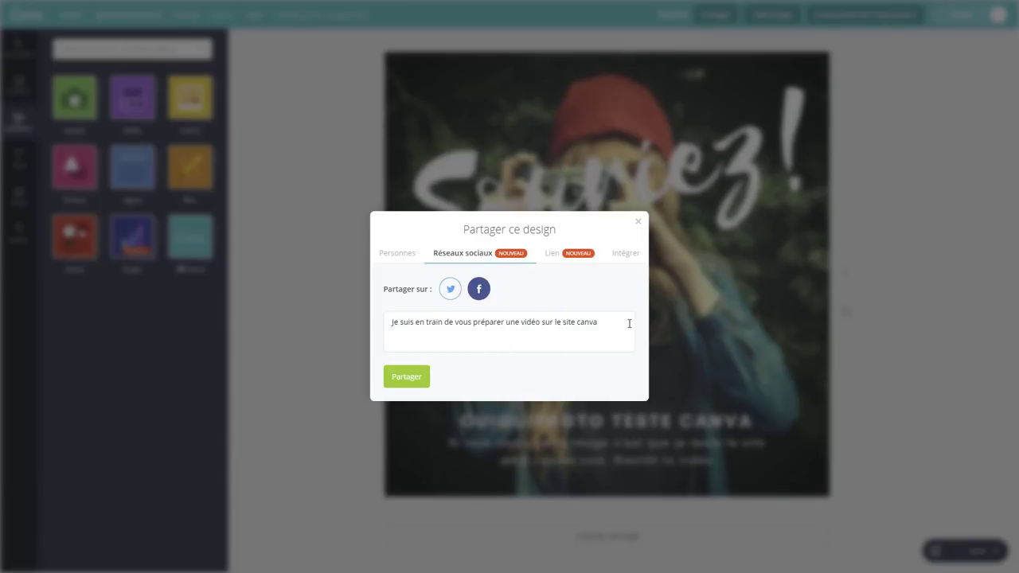
Post the captioned design to Facebook with the Partager button in Réseaux sociaux
left_click(413, 384)
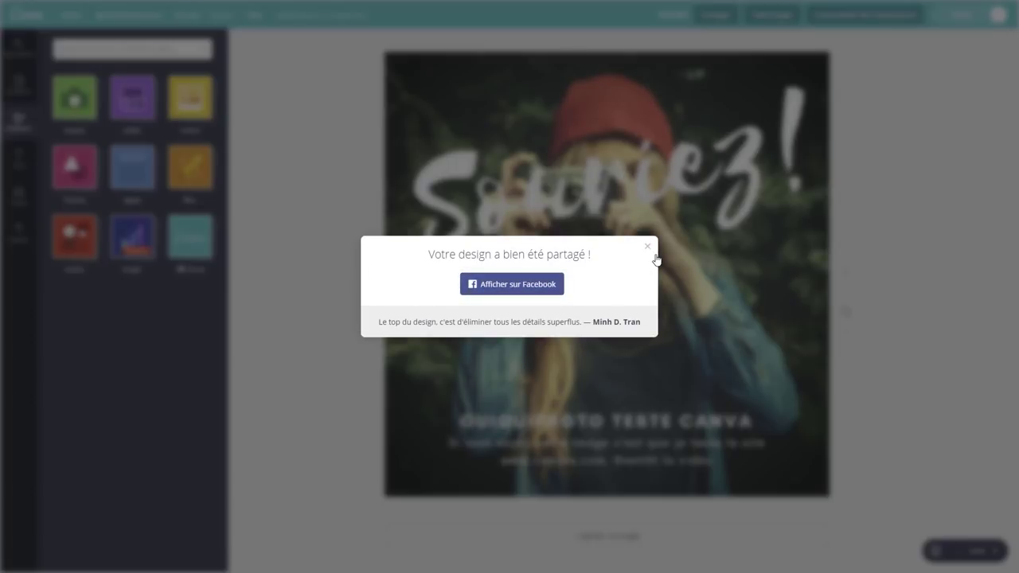
Open the shared Souriez! post on Facebook and view its image enlarged
left_click(528, 284)
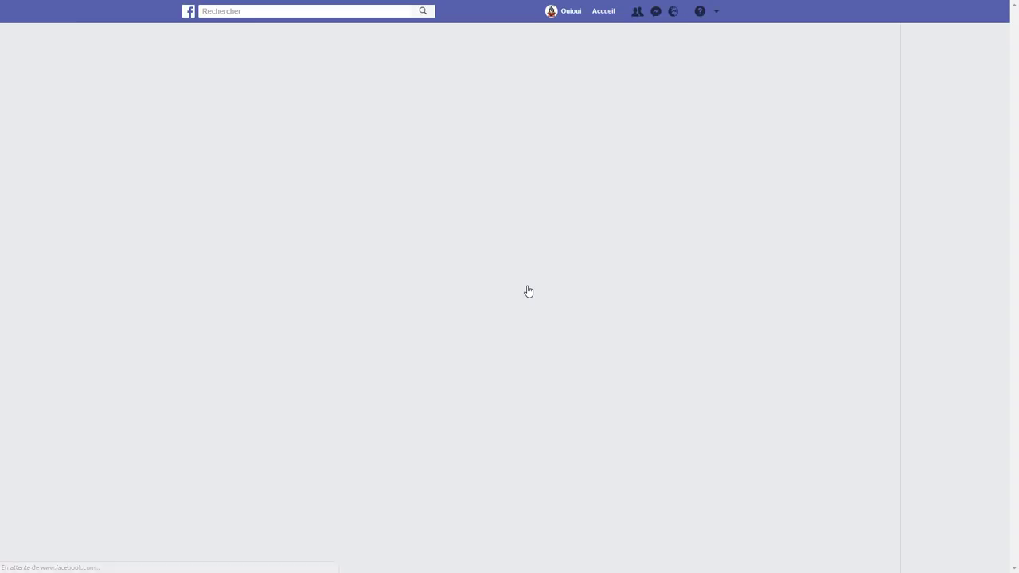
left_click(528, 291)
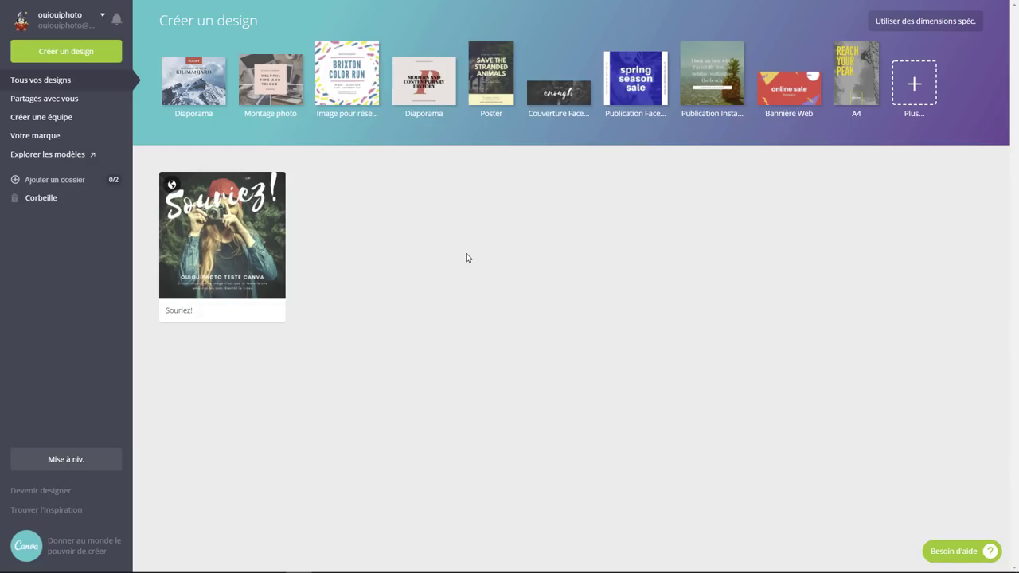
Create a new A4 Flyer design from Supports marketing and browse its templates
left_click(84, 52)
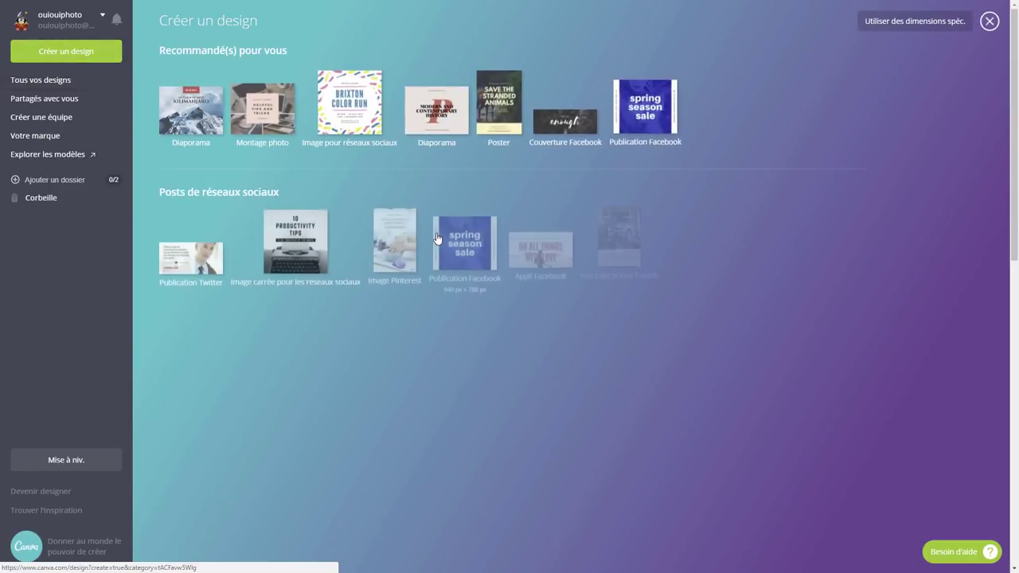
scroll(437, 239, "down", 3)
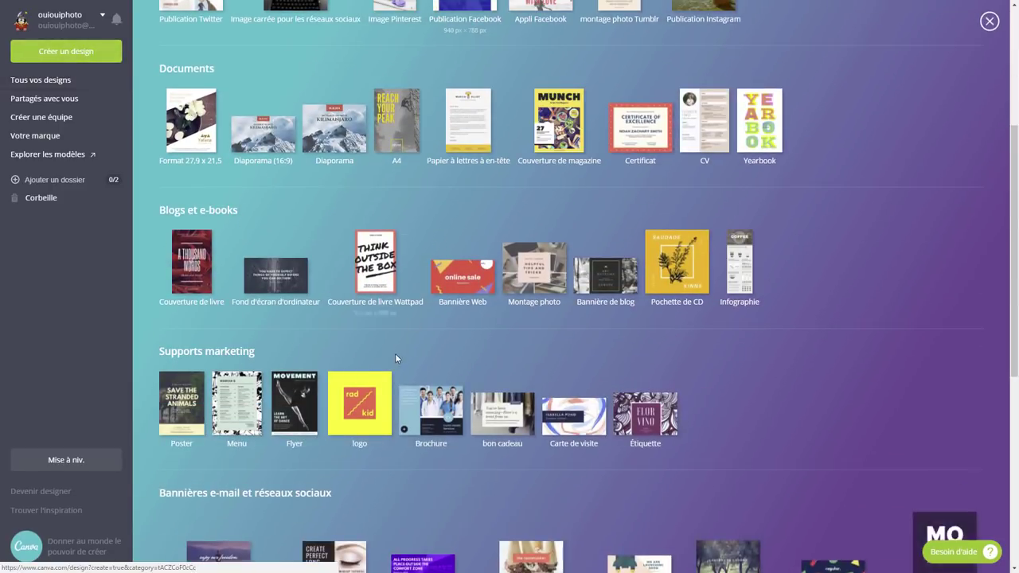
left_click(285, 422)
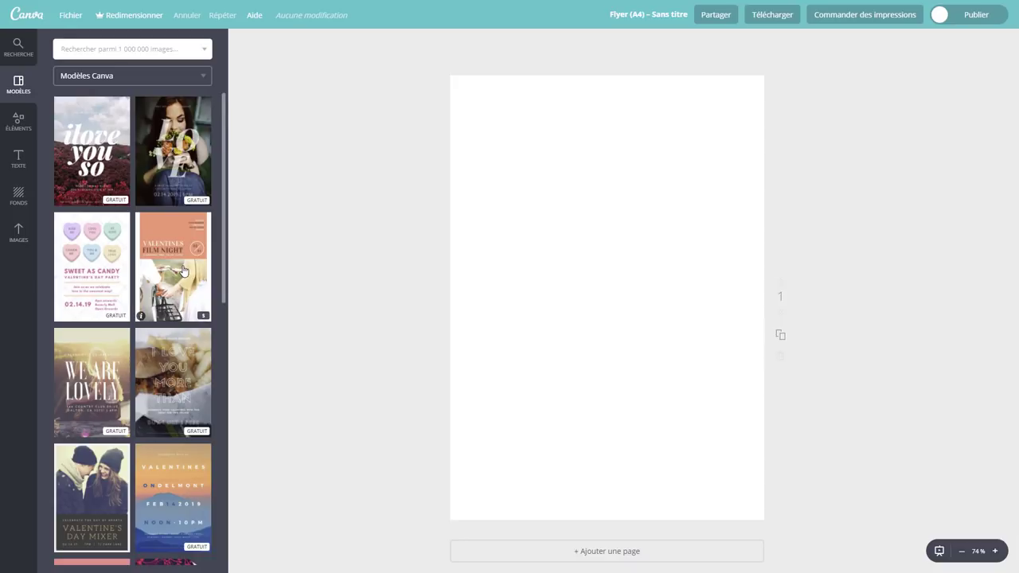
scroll(181, 313, "down", 3)
scroll(181, 314, "down", 4)
scroll(181, 314, "down", 1)
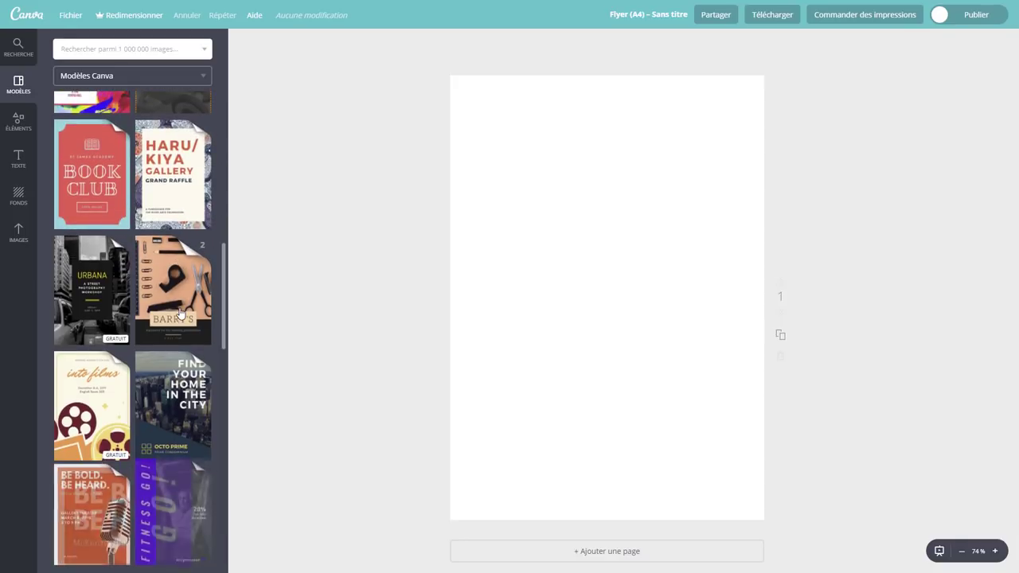
scroll(181, 314, "down", 3)
scroll(180, 313, "down", 3)
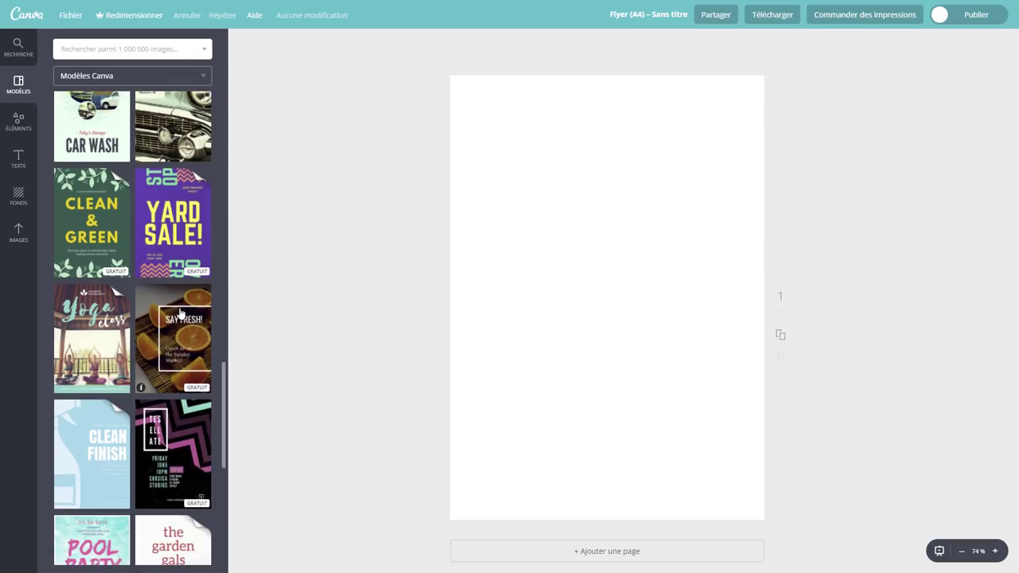
scroll(181, 313, "down", 3)
scroll(120, 238, "up", 6)
Show the Grilles grid layouts in the Éléments panel and browse them
scroll(67, 177, "up", 2)
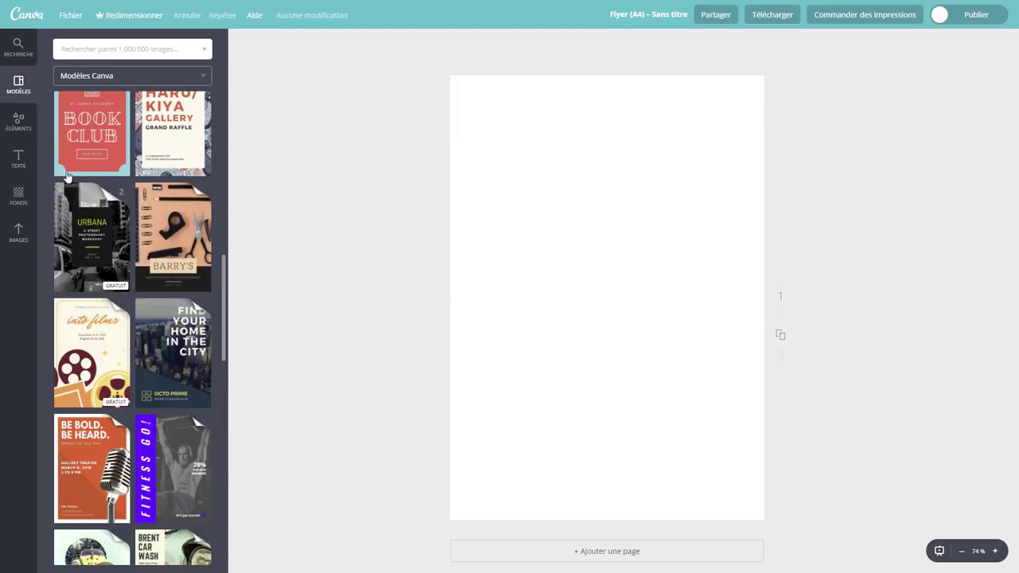
left_click(21, 122)
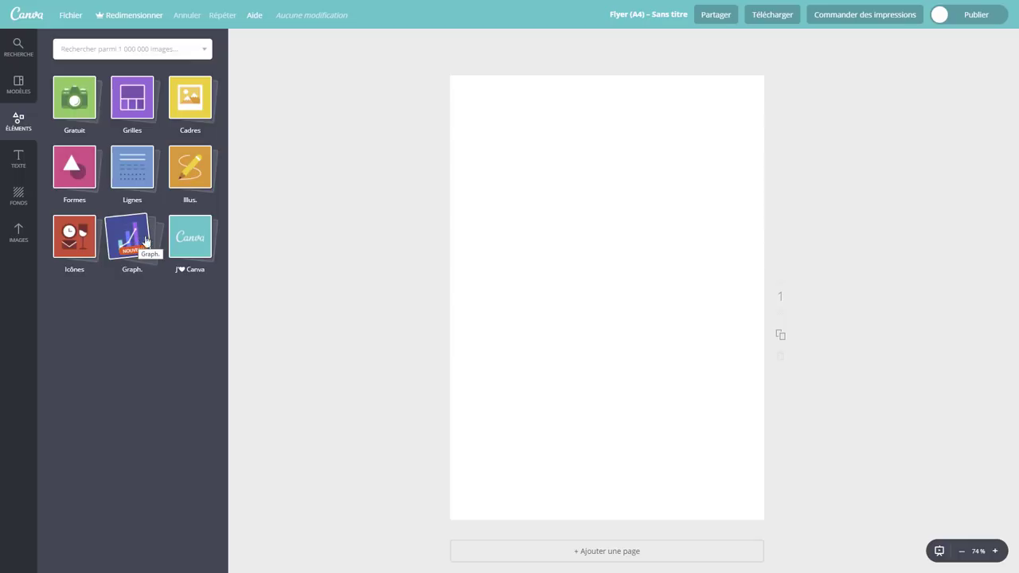
left_click(139, 107)
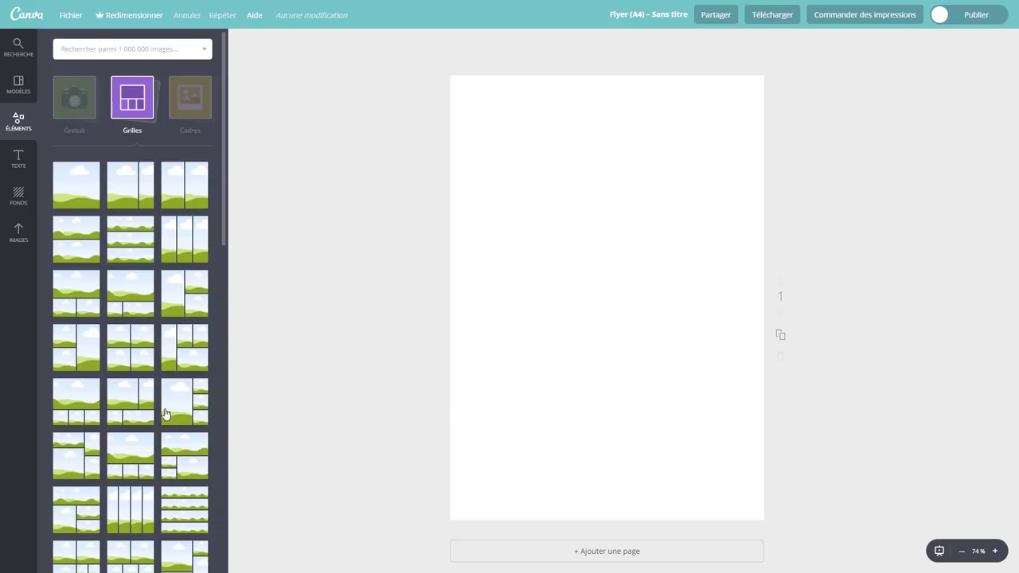
scroll(165, 413, "down", 1)
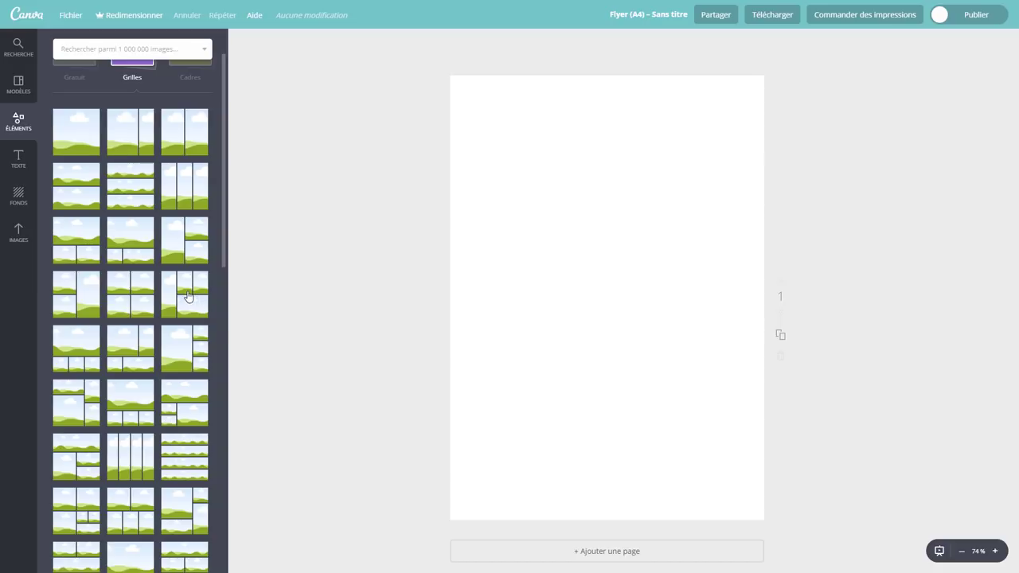
Place a four-cell grid on the flyer and set its Espacement to 0
left_click_drag(190, 297, 492, 349)
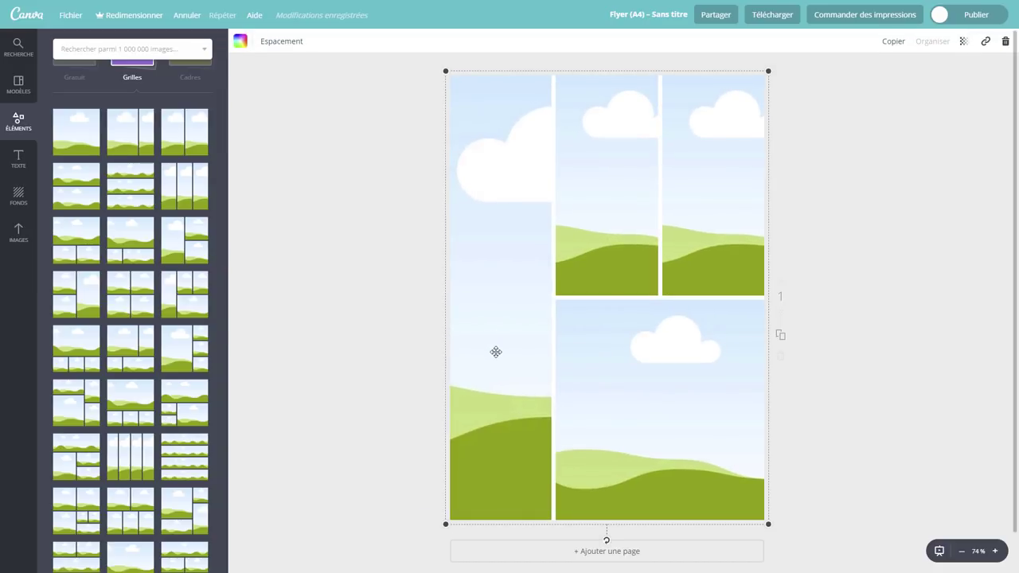
left_click(291, 44)
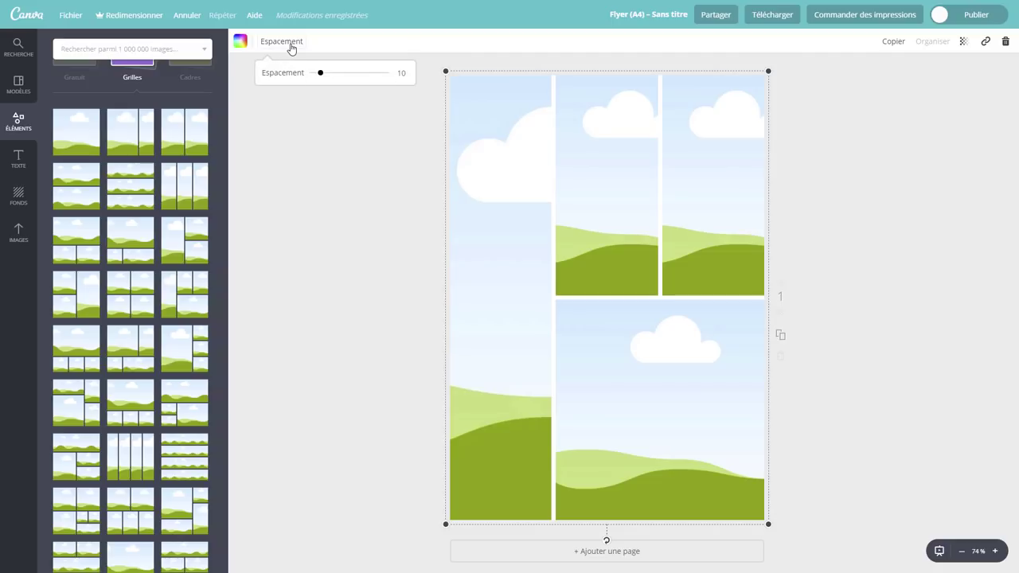
mouse_move(322, 76)
left_mouse_down()
mouse_move(276, 82)
mouse_move(292, 80)
left_mouse_up()
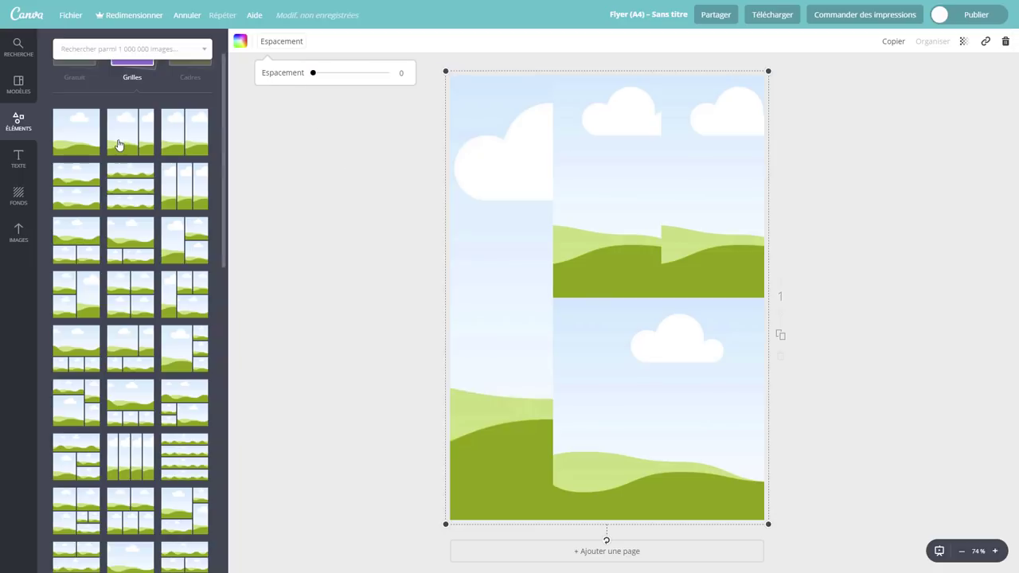
Search images for 'Photo', check Illustrations, then return to the Photos results
left_click(18, 46)
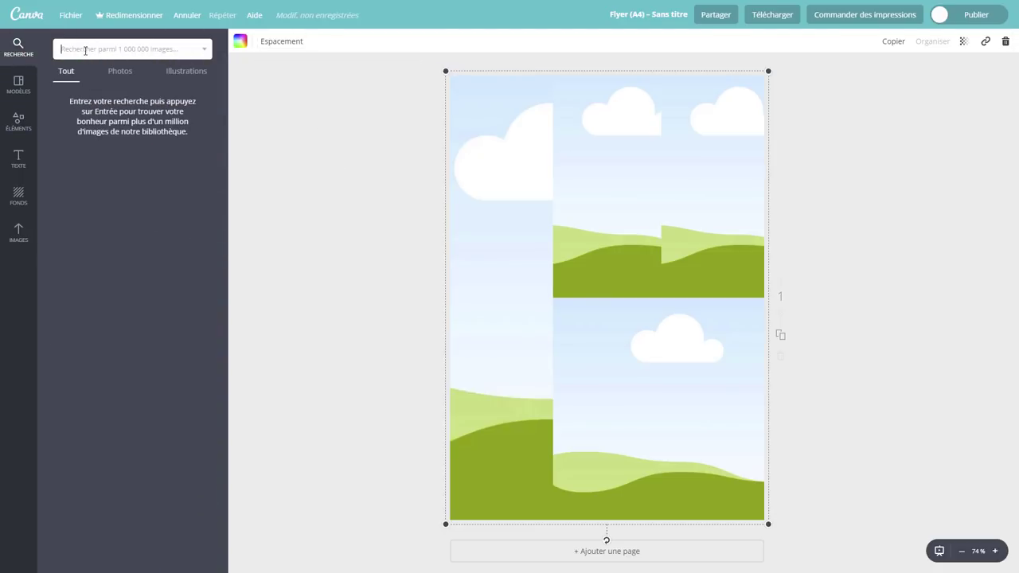
type("Photo")
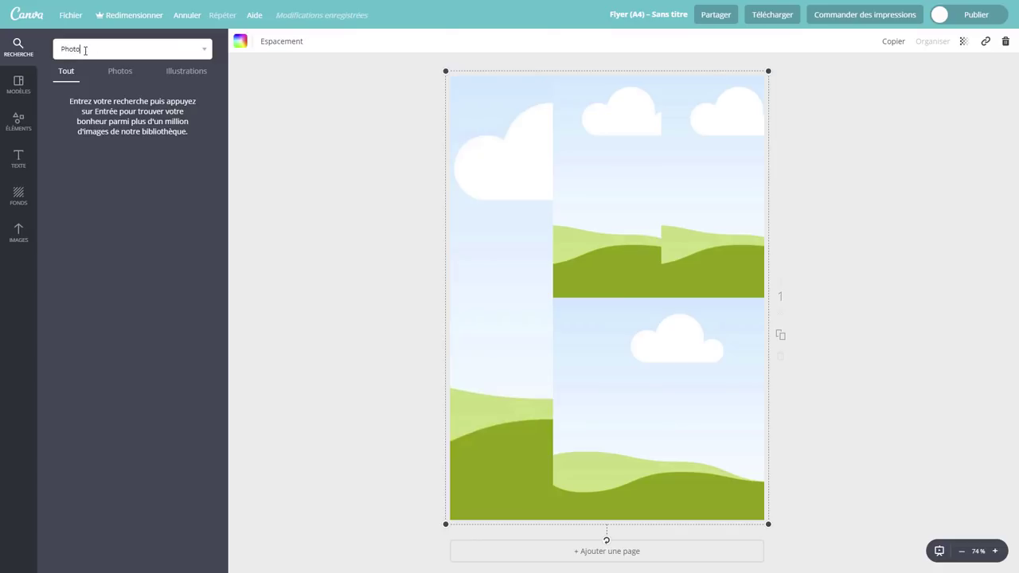
key("Return")
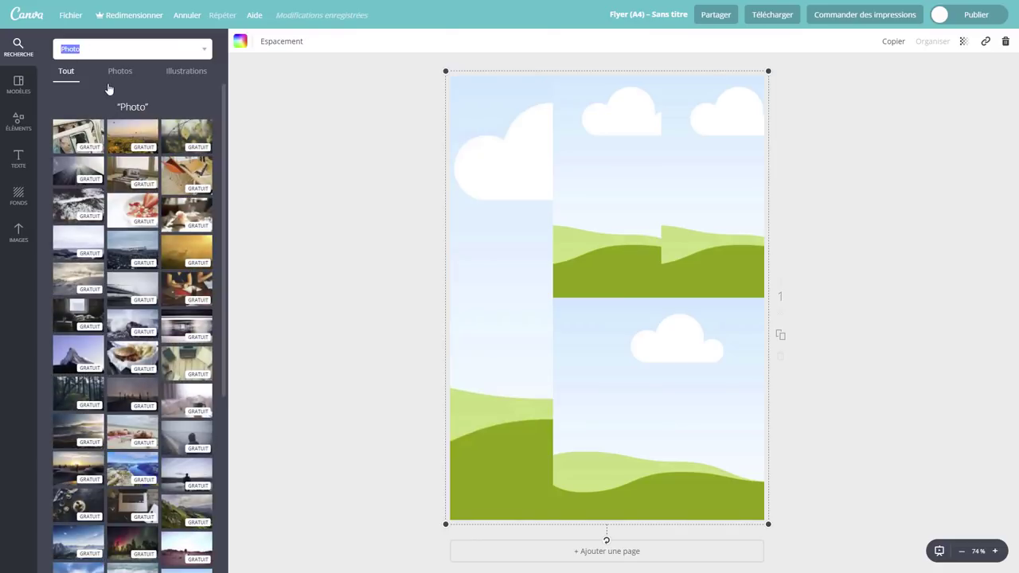
left_click(175, 74)
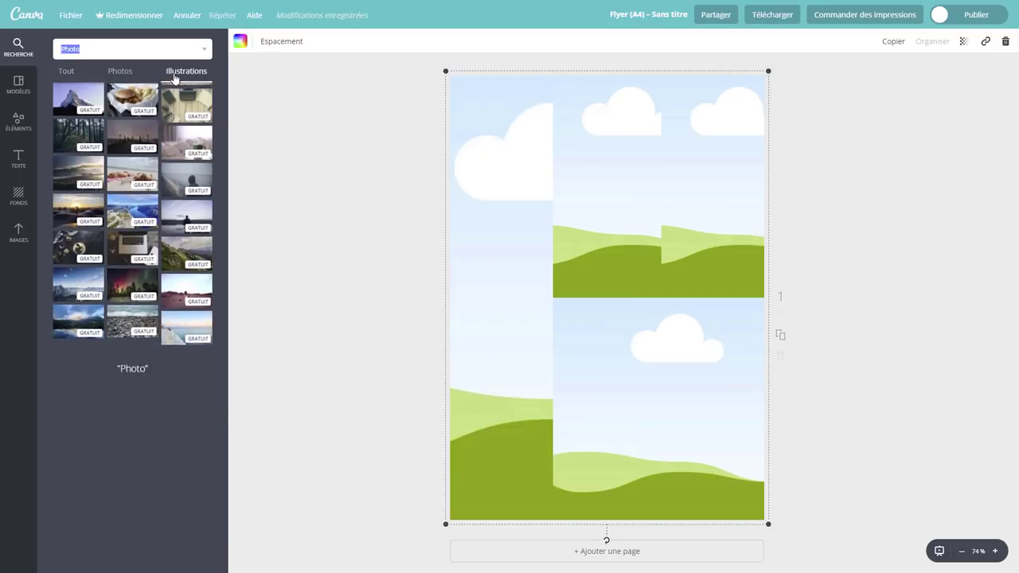
scroll(166, 293, "down", 2)
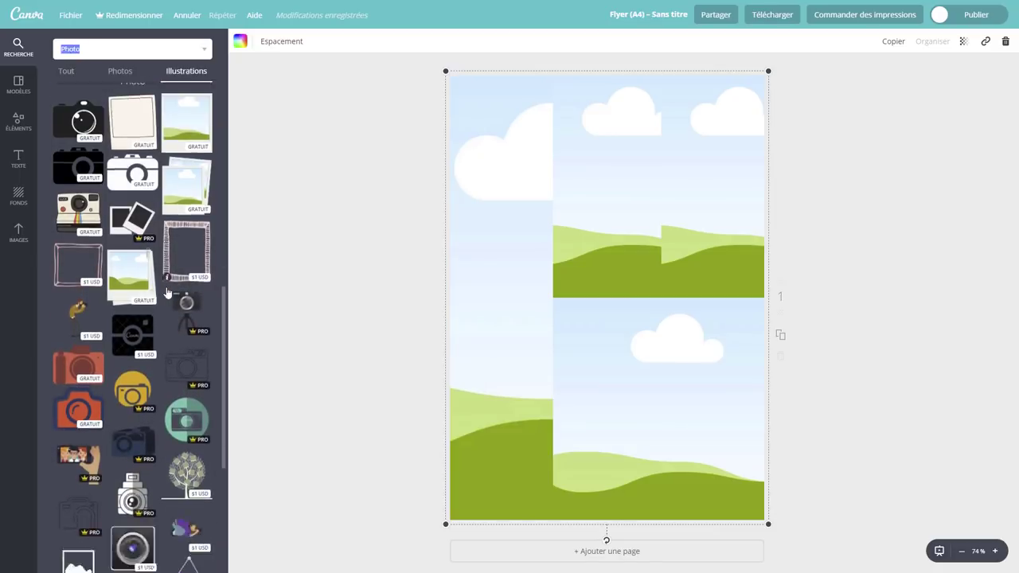
scroll(166, 293, "down", 3)
scroll(165, 293, "down", 3)
scroll(164, 291, "down", 3)
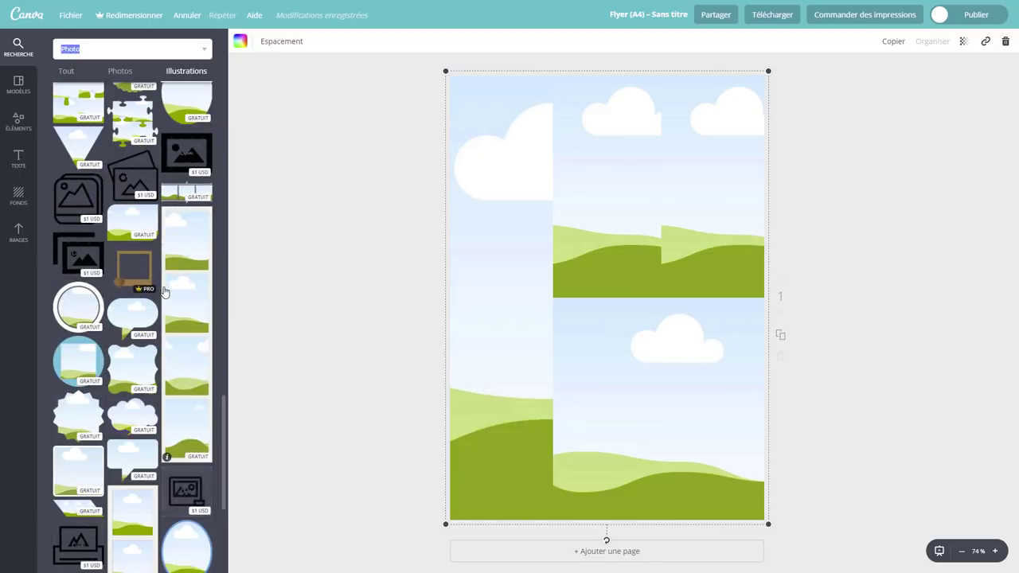
scroll(151, 199, "up", 5)
scroll(136, 95, "up", 2)
left_click(124, 73)
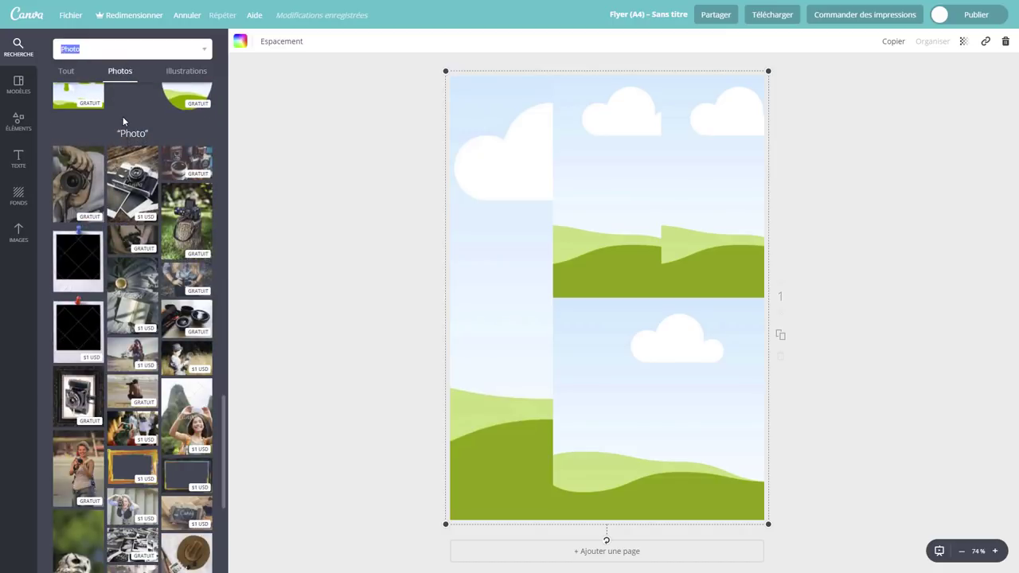
Fill the grid with lens, Yashica camera, tree-stump camera and woman-with-camera photos
mouse_move(132, 180)
left_click_drag(191, 326, 627, 382)
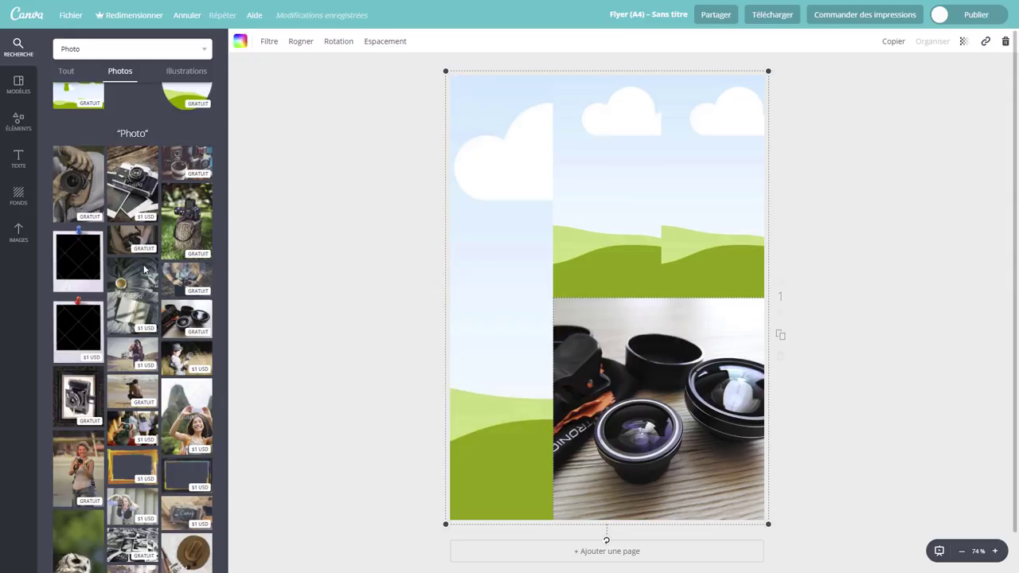
left_click_drag(132, 241, 573, 171)
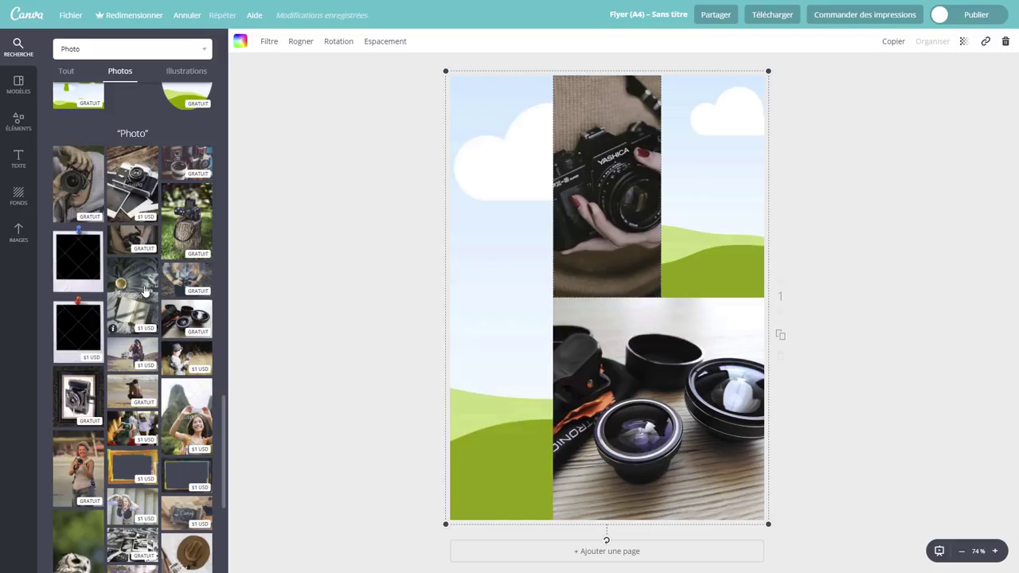
left_click_drag(195, 226, 673, 182)
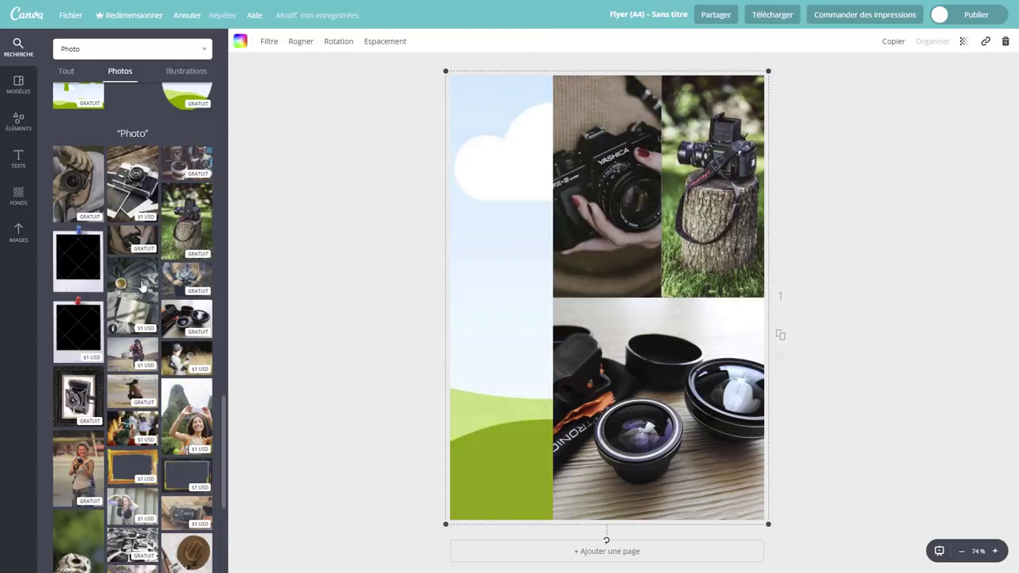
scroll(141, 284, "down", 1)
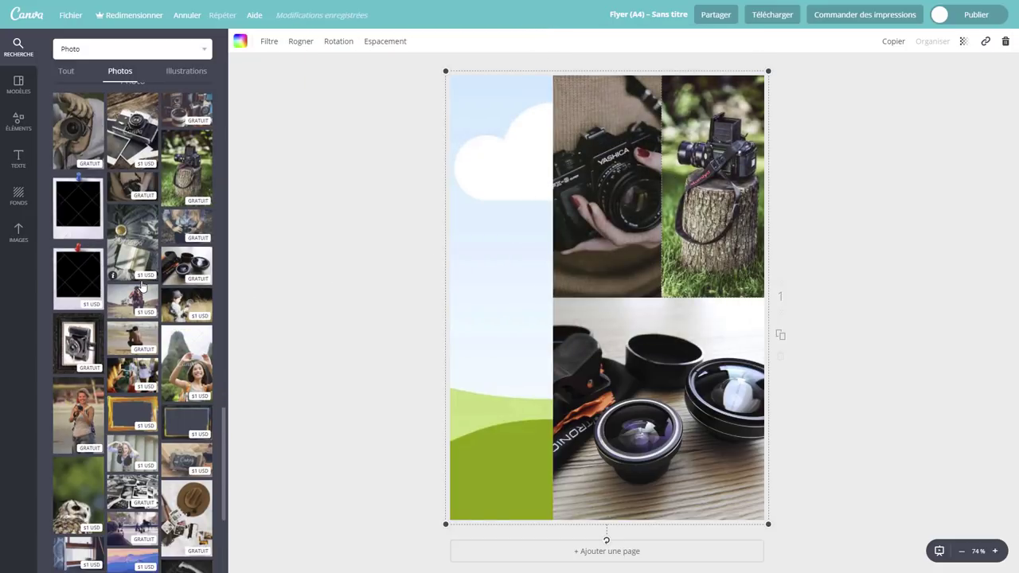
mouse_move(88, 417)
left_mouse_down()
mouse_move(505, 303)
mouse_move(477, 345)
left_mouse_up()
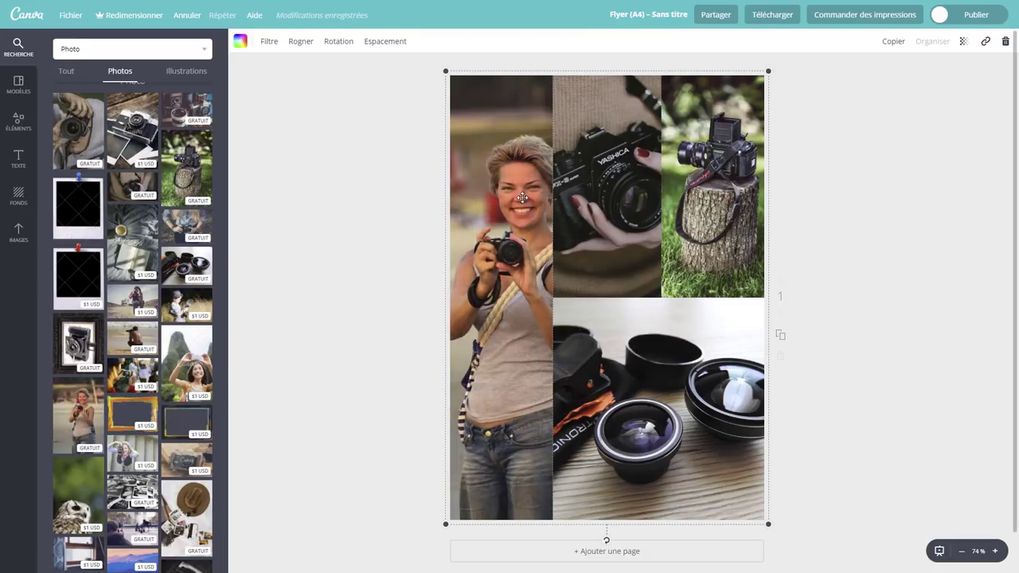
Reframe the woman and Yashica camera photos with Rogner, shifting each left in its cell
left_click(307, 42)
left_click_drag(518, 261, 500, 260)
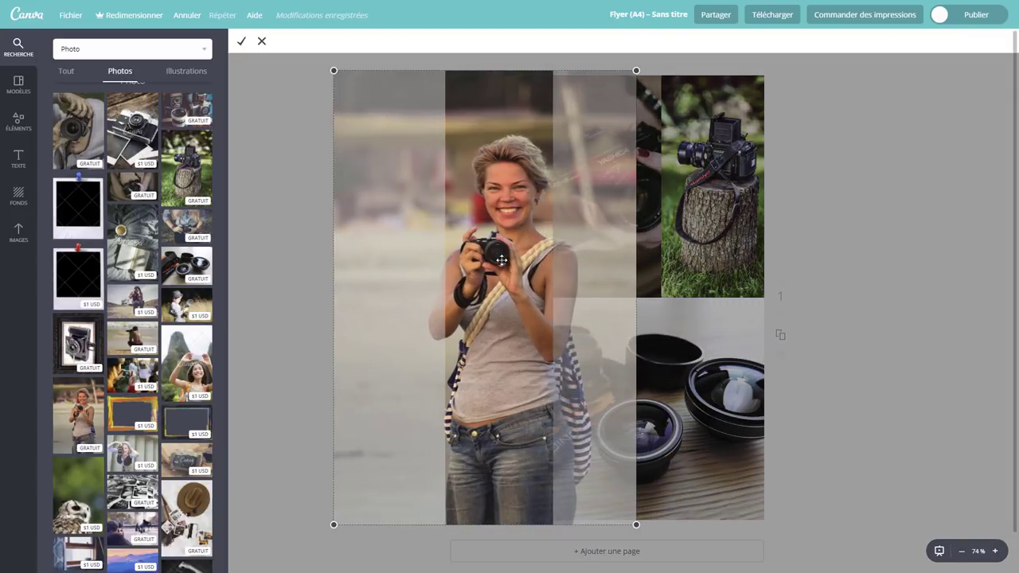
key("Return")
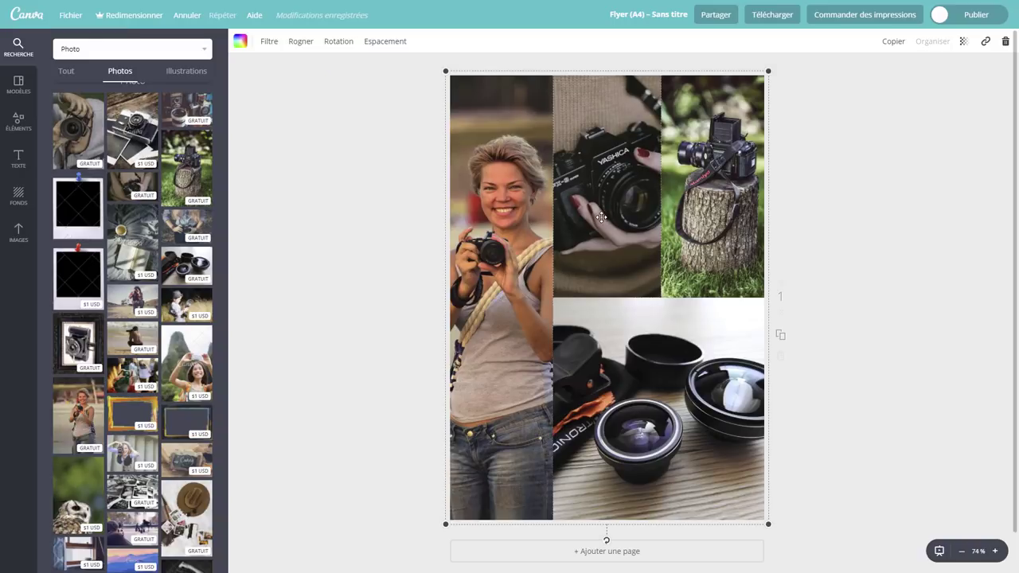
left_click(301, 41)
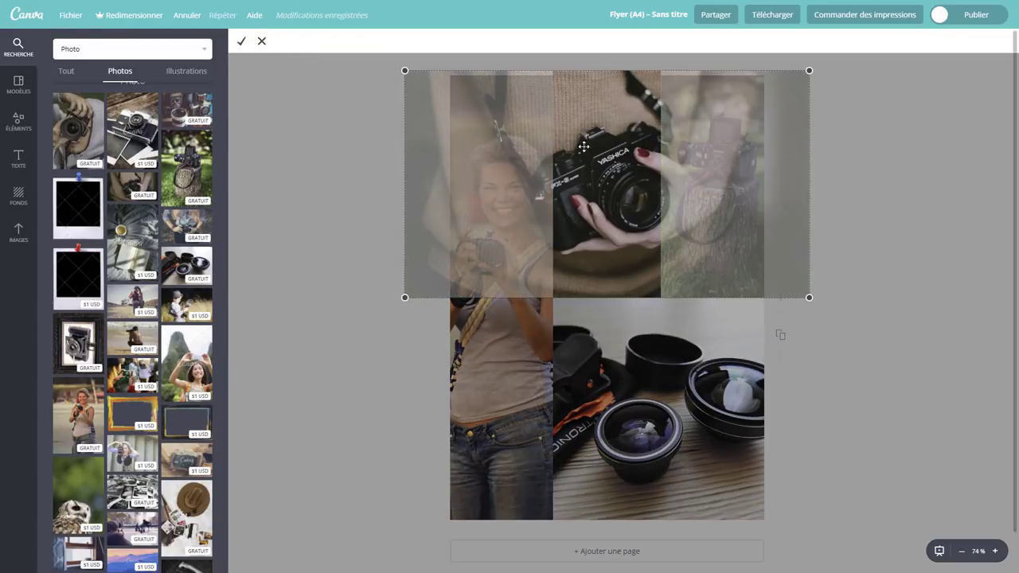
mouse_move(605, 178)
left_mouse_down()
mouse_move(538, 185)
mouse_move(596, 191)
left_mouse_up()
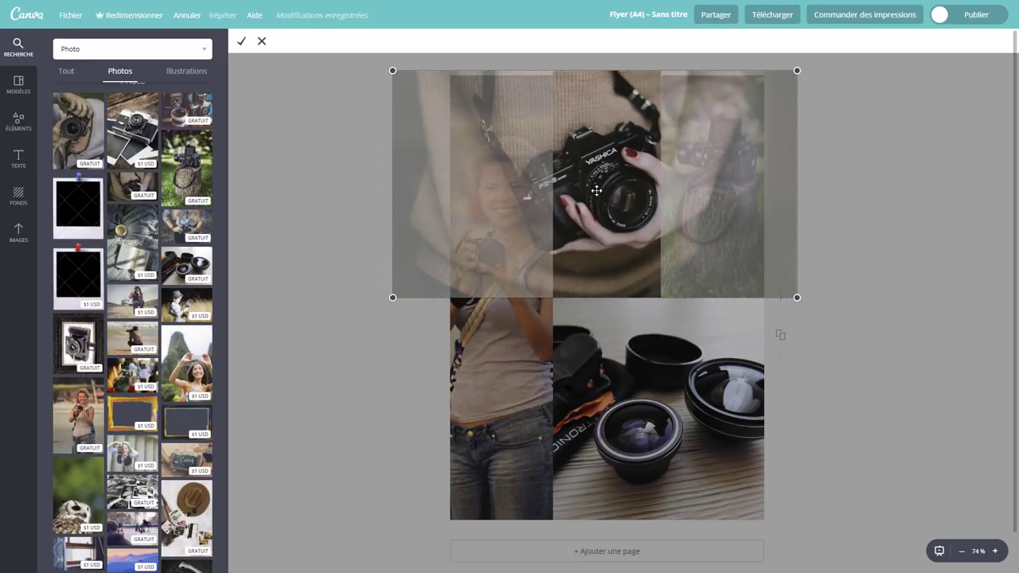
key("Return")
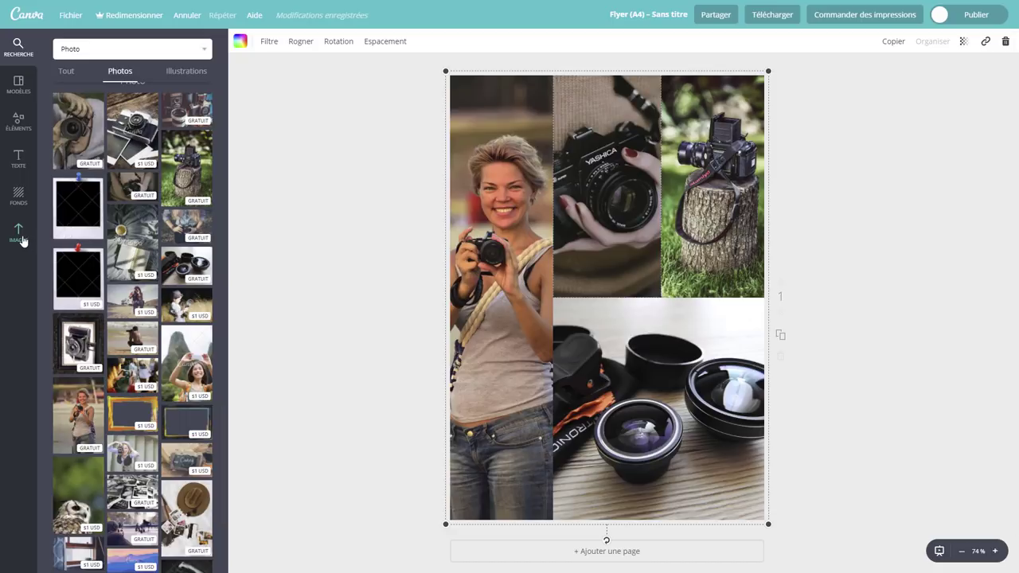
Drag the Graphic Design text template from Texte onto the photo collage
left_click(19, 159)
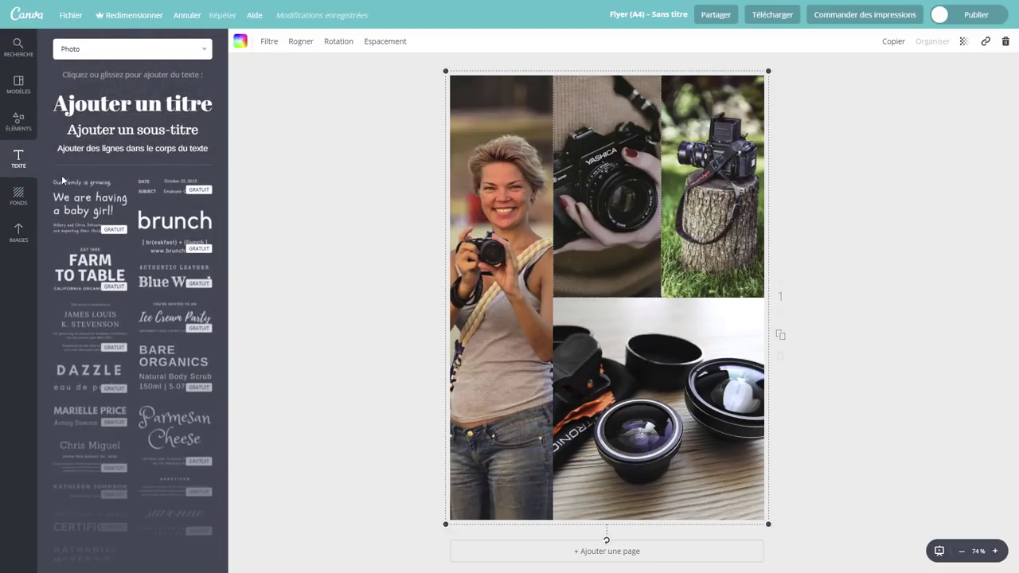
scroll(162, 273, "down", 4)
scroll(162, 273, "down", 3)
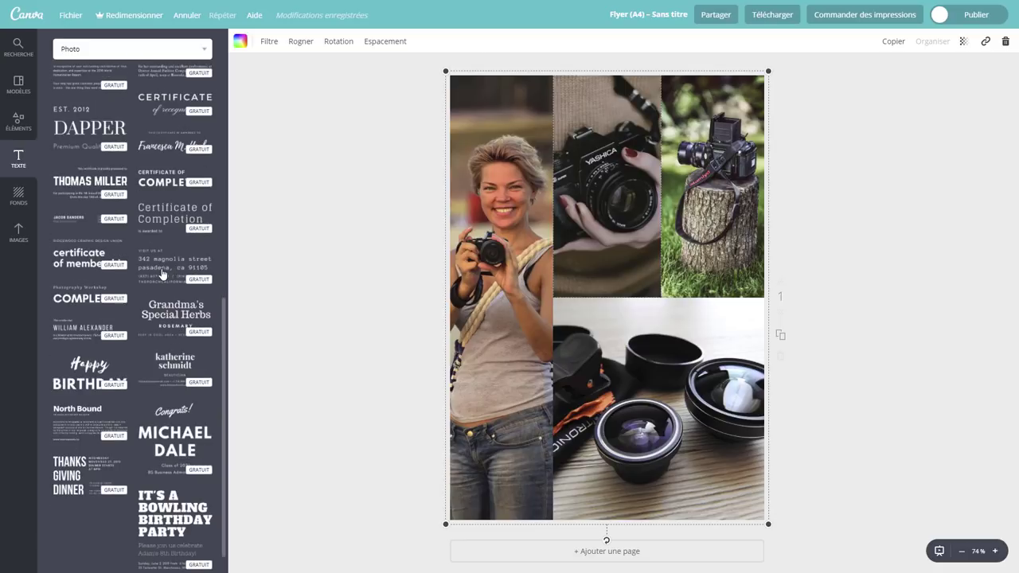
scroll(162, 273, "down", 3)
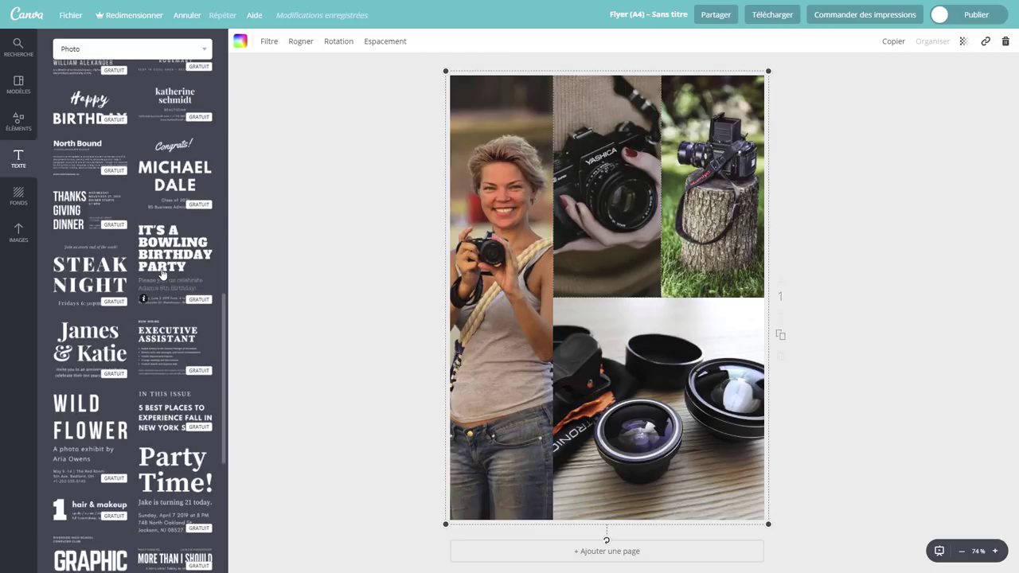
scroll(161, 273, "down", 2)
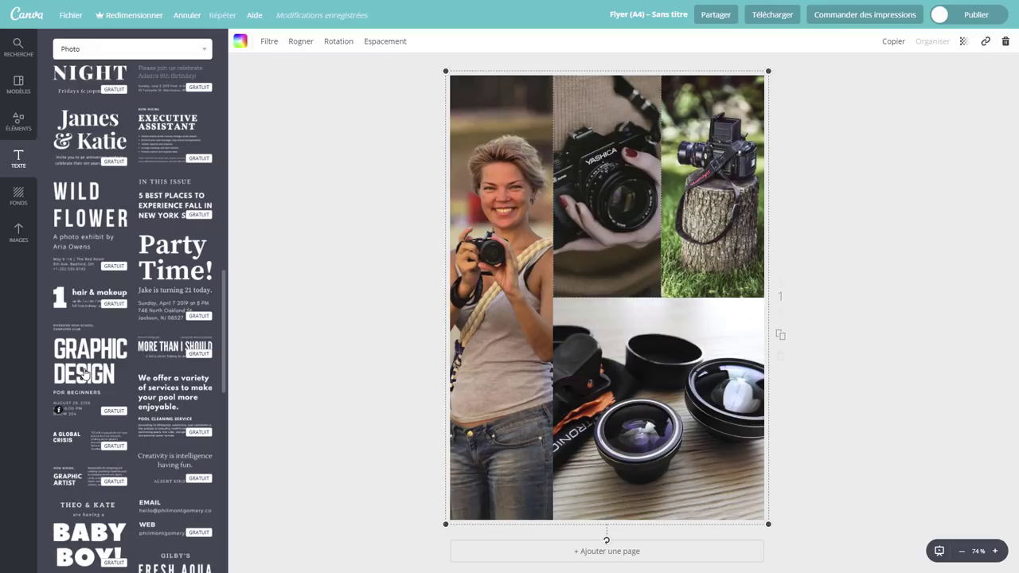
left_click_drag(84, 372, 588, 246)
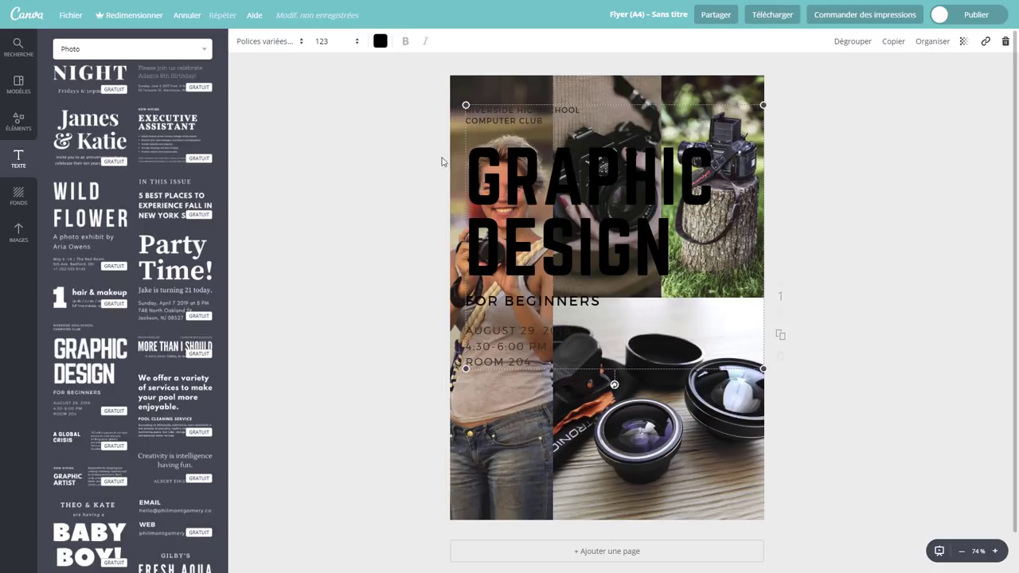
Make the Graphic Design text white
left_click(379, 41)
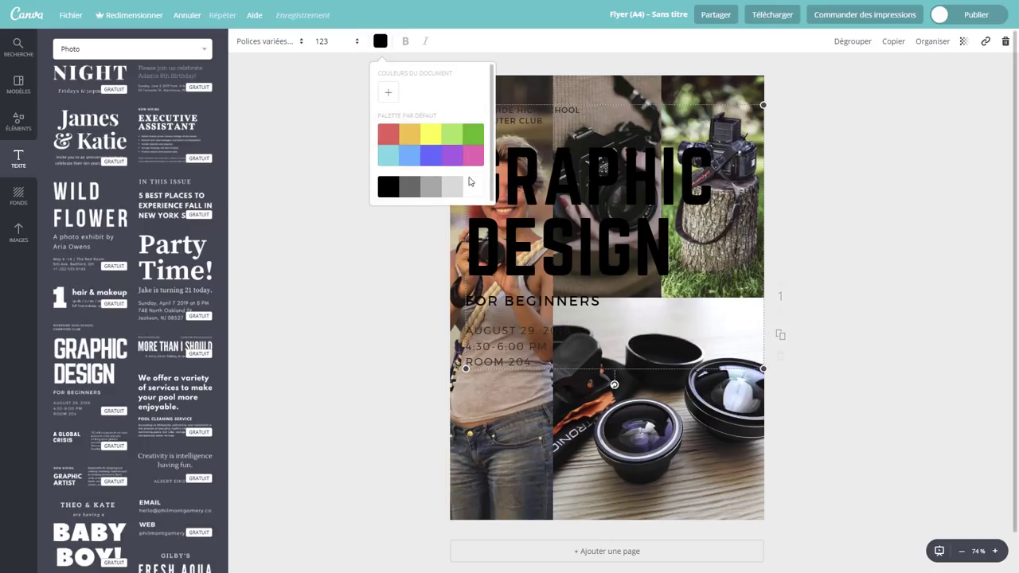
left_click(472, 186)
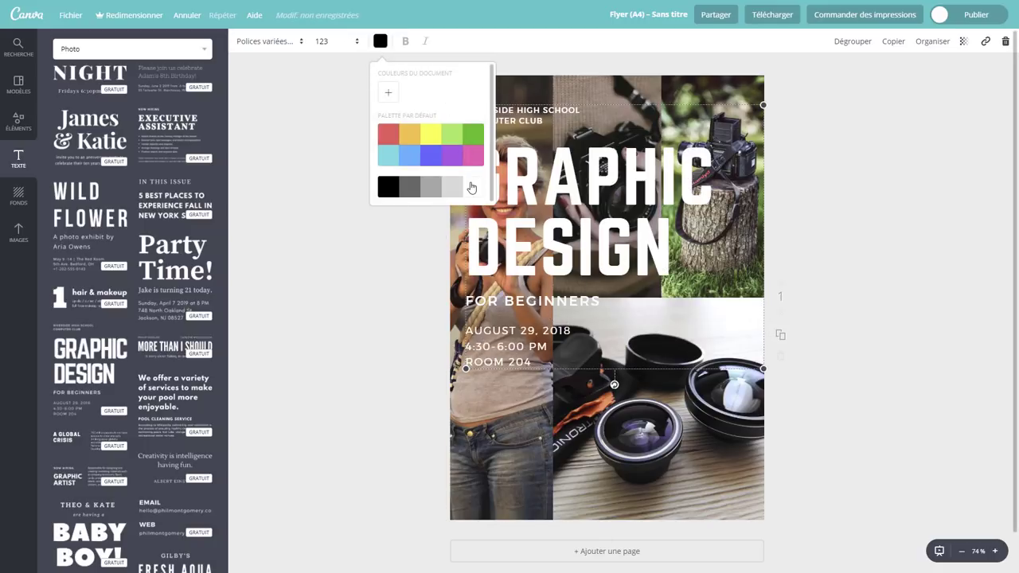
left_click(317, 156)
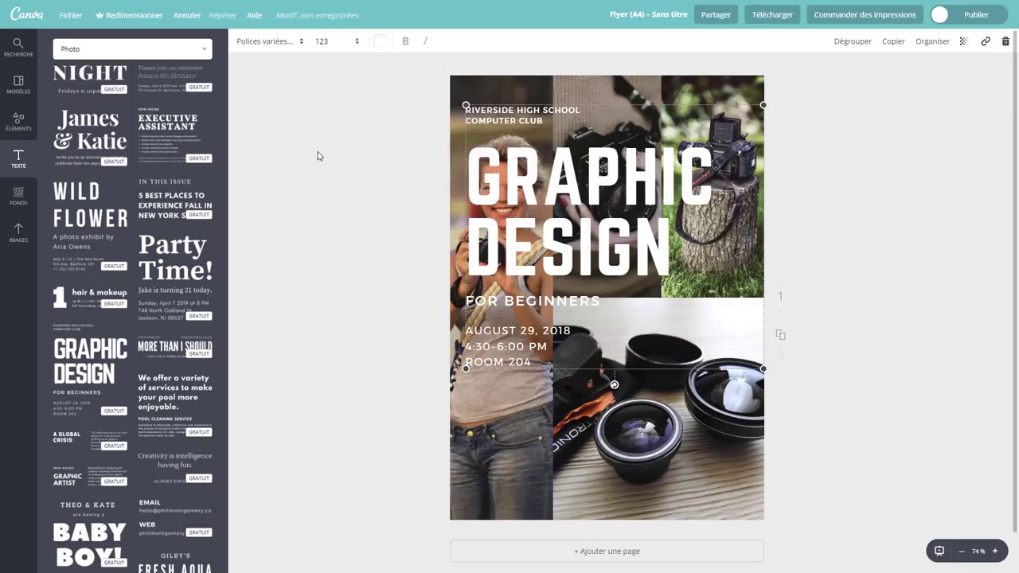
Replace COMPUTER with PHOTO on the heading's second line
double_click(489, 110)
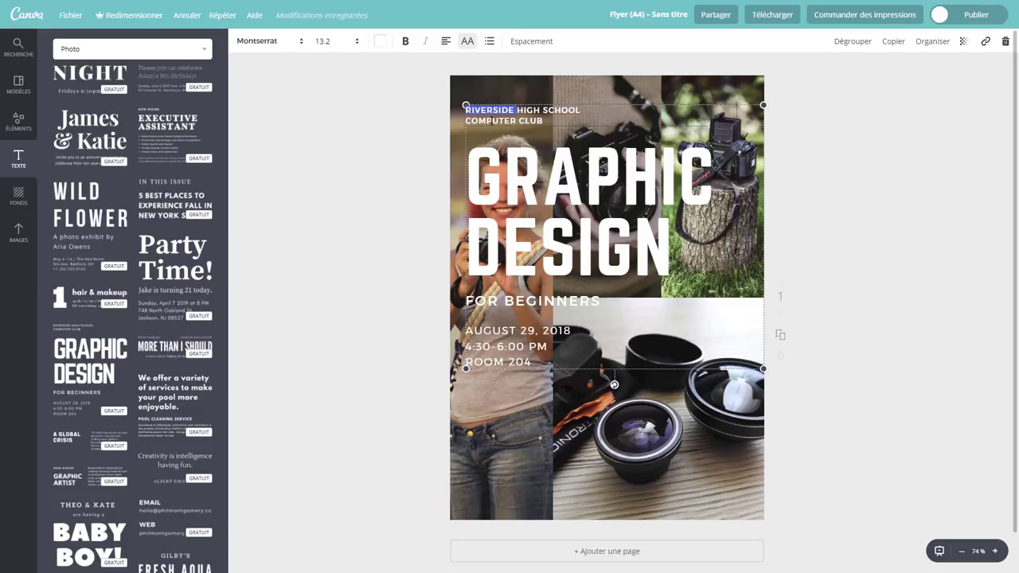
key("Down")
key("Home")
key("ctrl+shift+Right")
type("PHOTO")
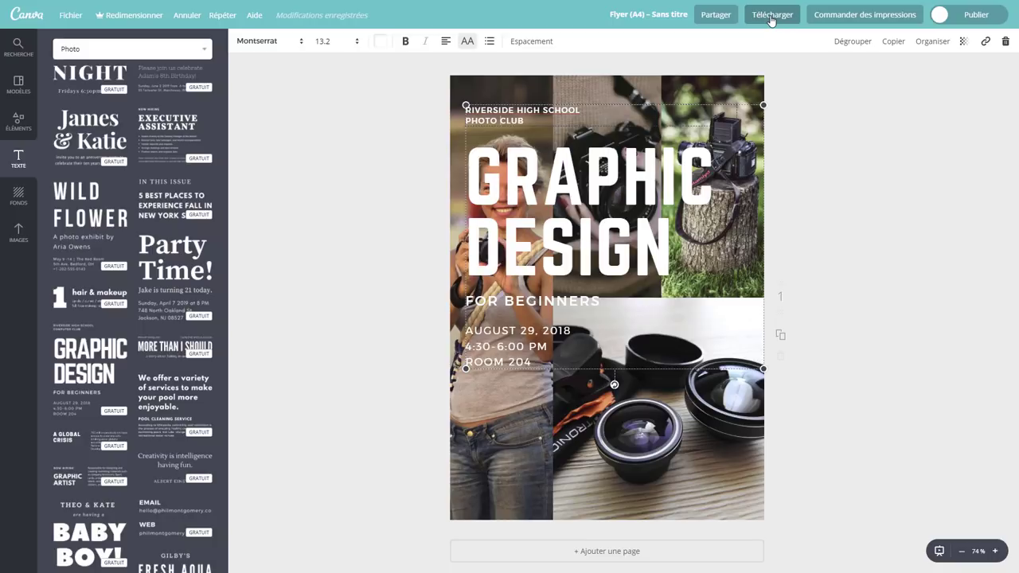
Download the flyer as a PDF - Impression file, Sans titre (1).pdf
left_click(771, 19)
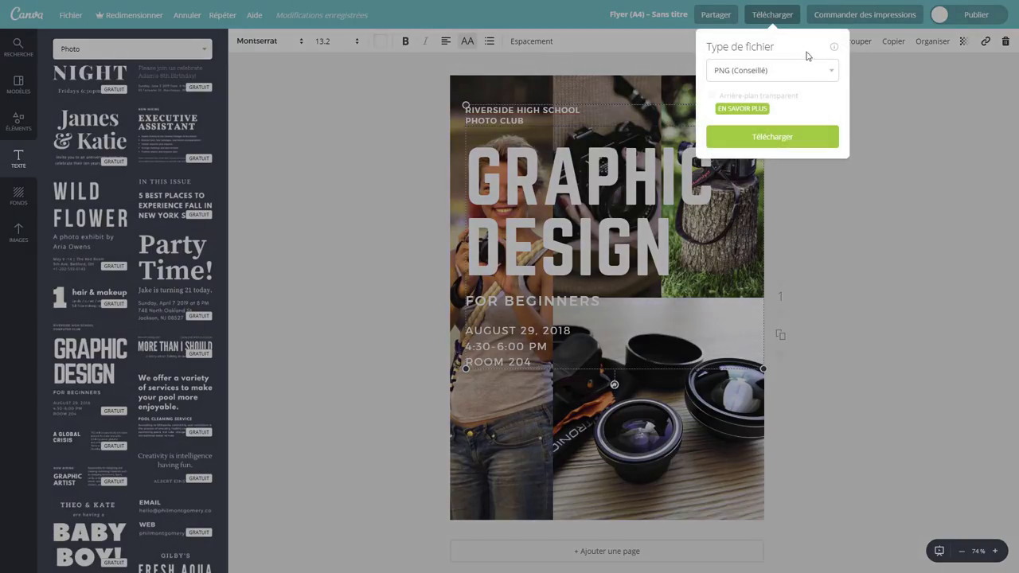
left_click(829, 73)
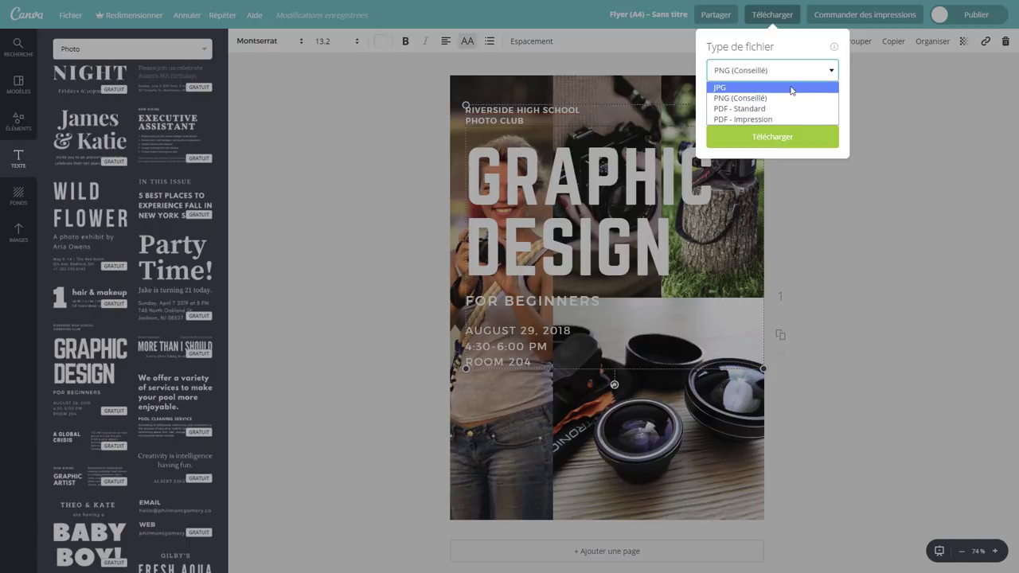
left_click(760, 119)
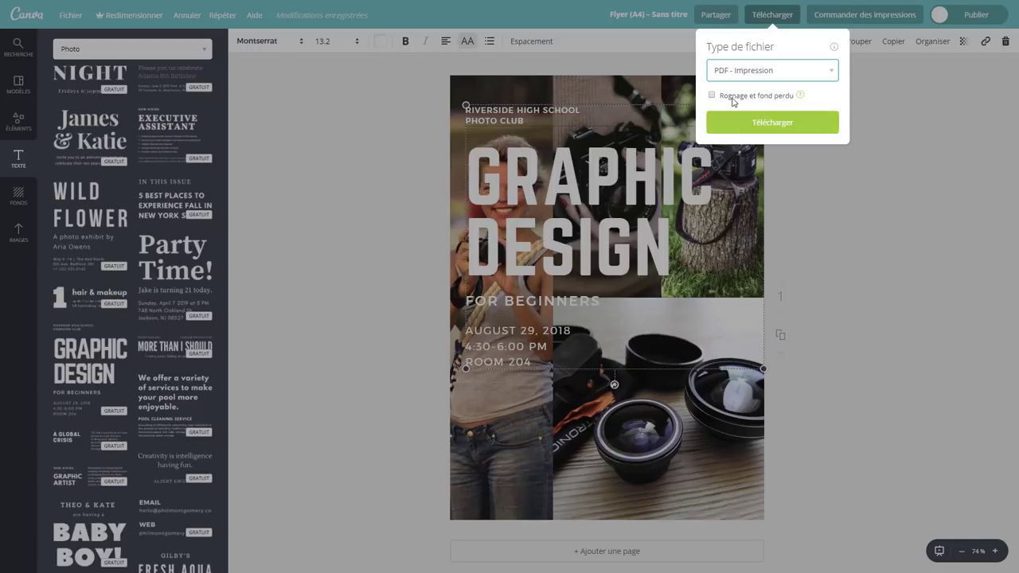
left_click(799, 94)
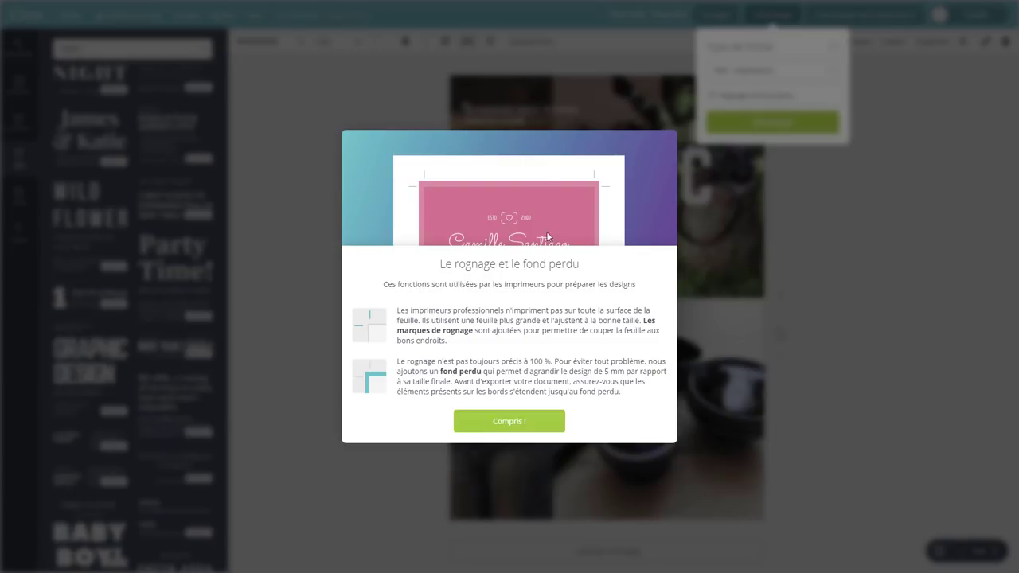
left_click(525, 424)
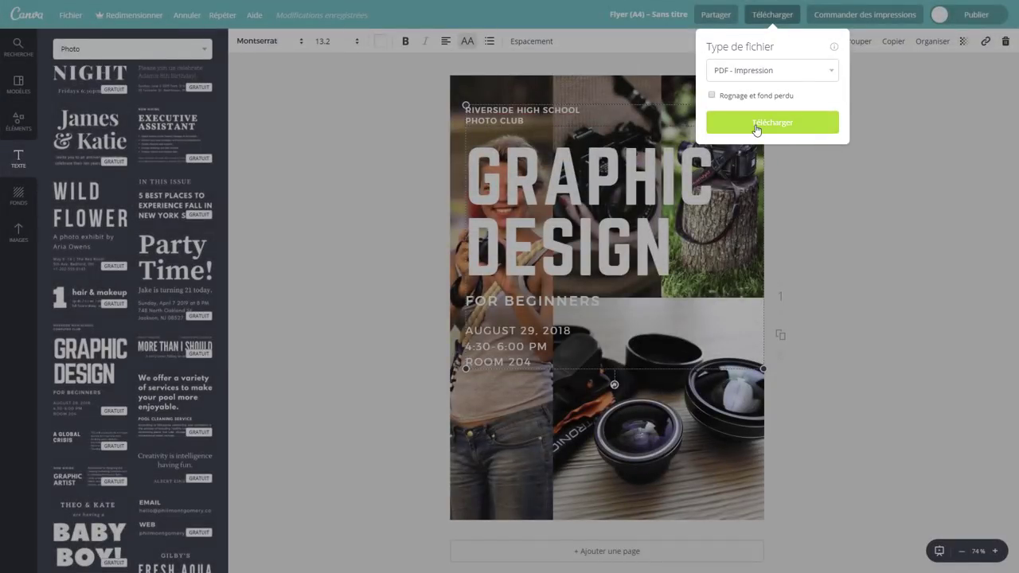
left_click(756, 124)
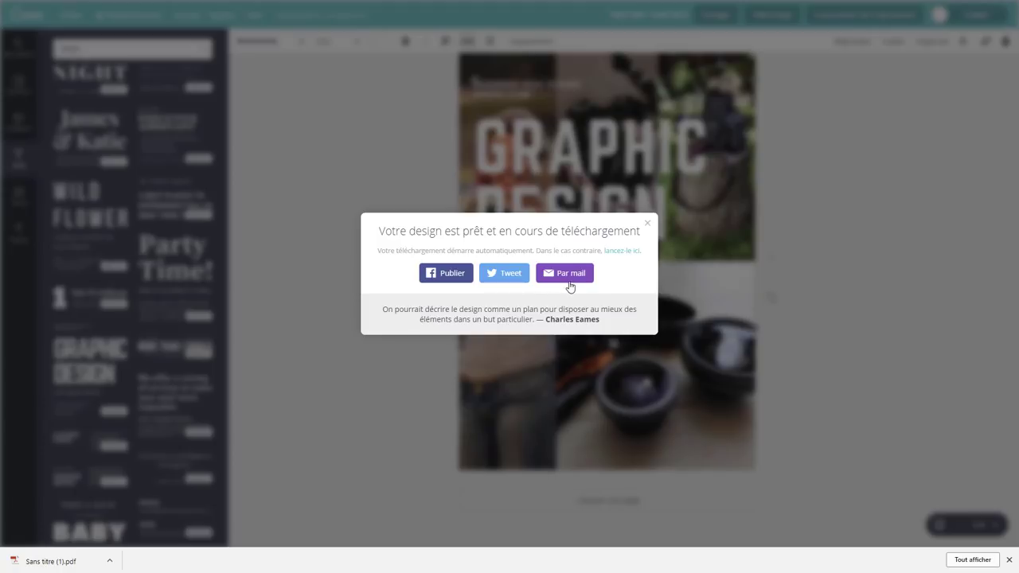
Check the print-order quantities, keeping 25 copies, then open the downloaded PDF flyer to review it
left_click(648, 225)
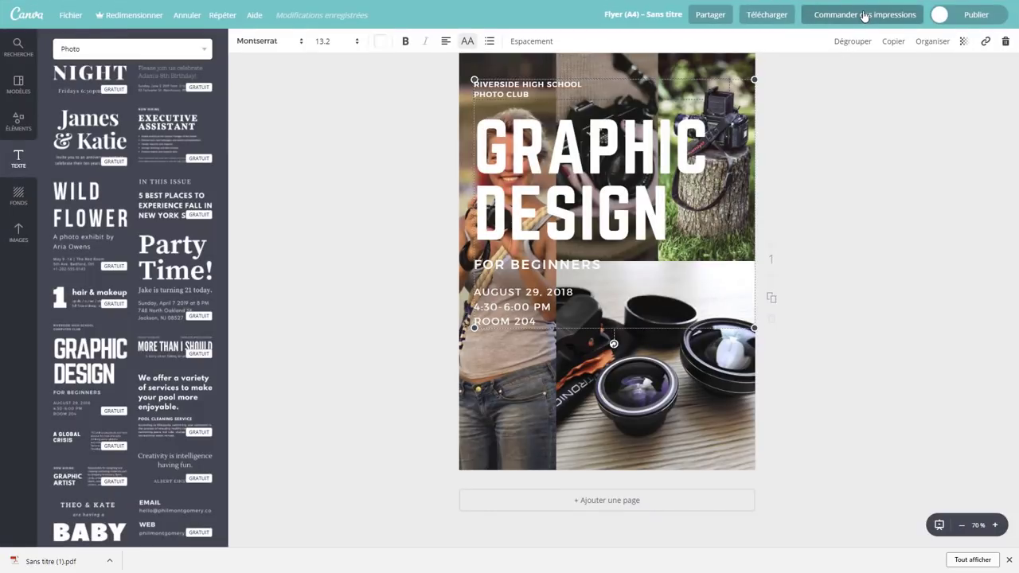
left_click(865, 16)
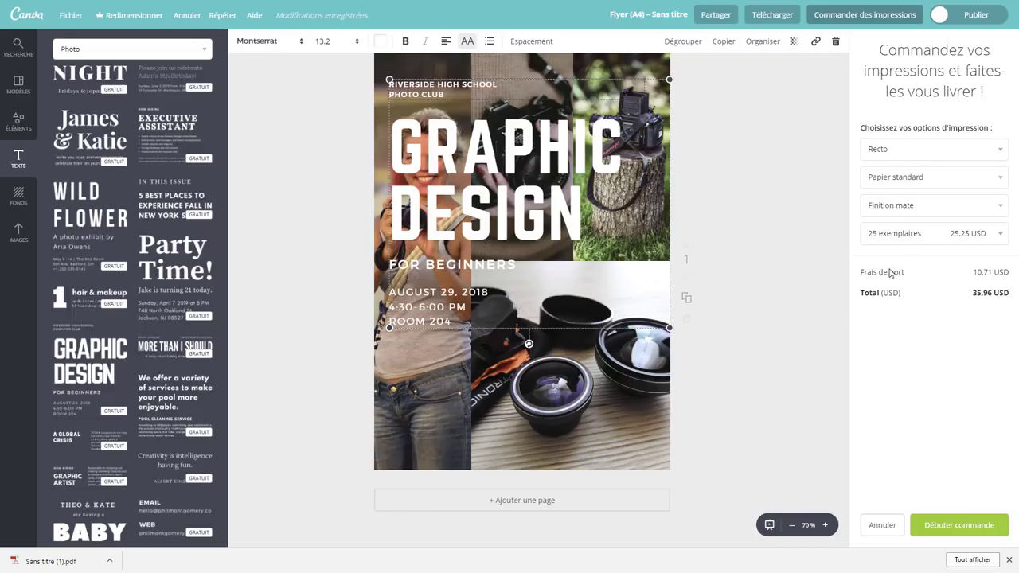
left_click(1000, 236)
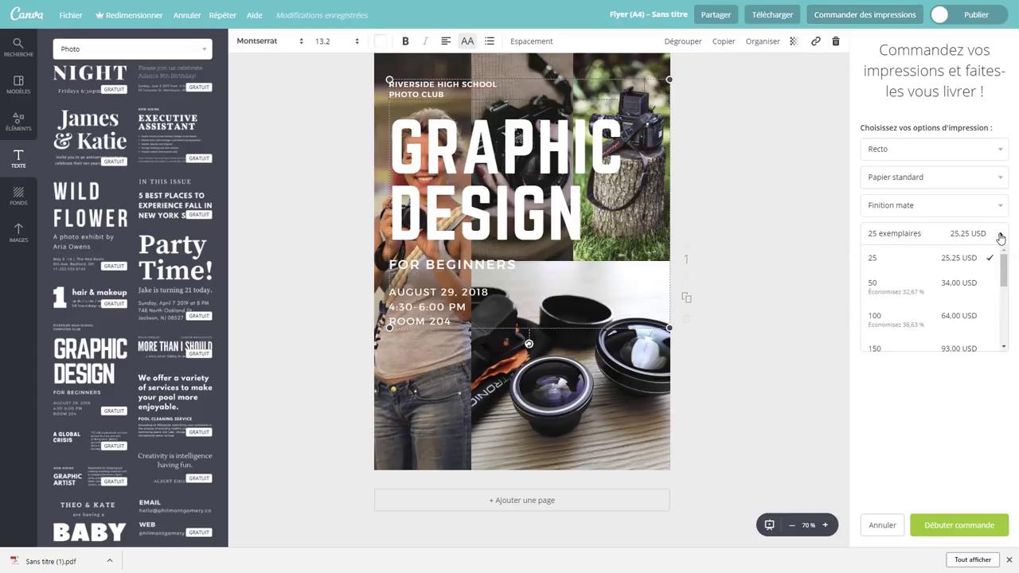
mouse_move(1003, 270)
left_mouse_down()
mouse_move(1004, 280)
mouse_move(1004, 267)
left_mouse_up()
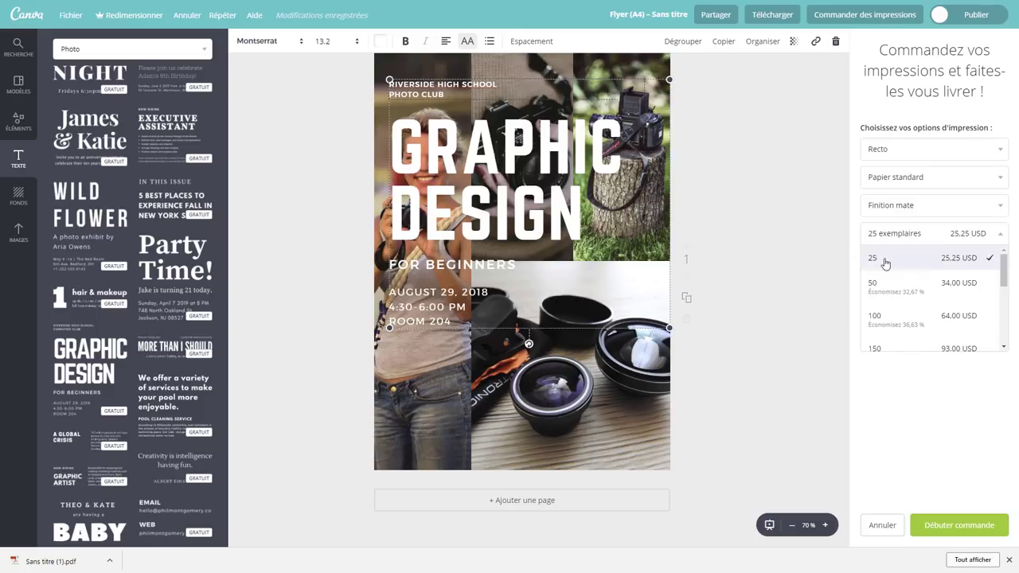
left_click(799, 222)
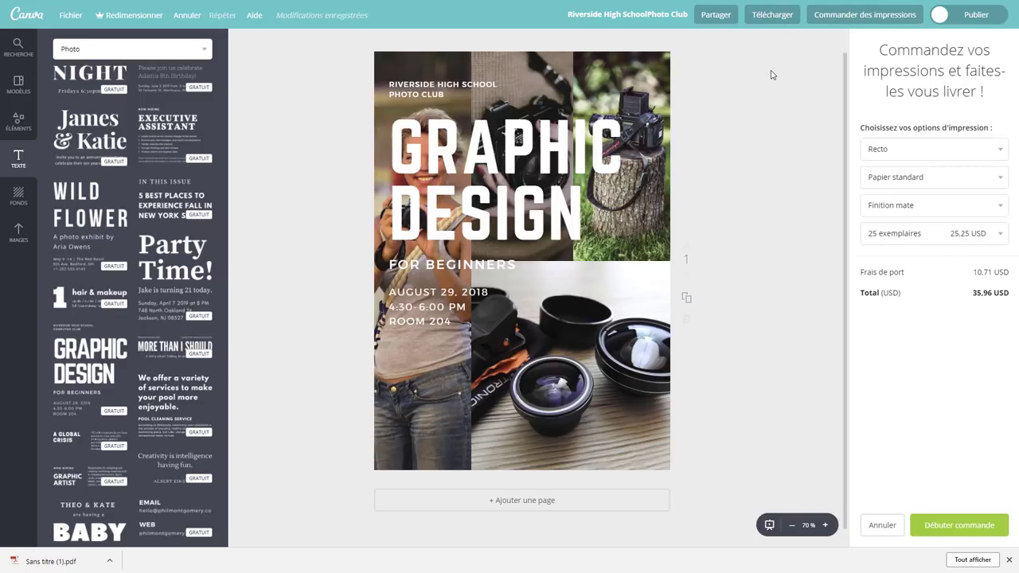
left_click(35, 561)
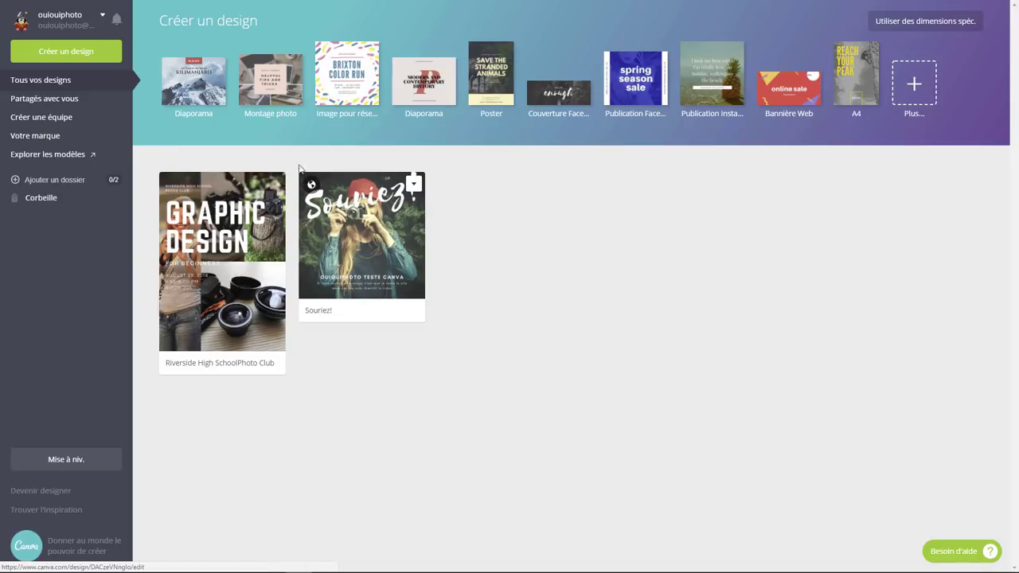
Create a new blank Fond d'écran d'ordinateur (Desktop Wallpaper) design from Blogs et e-books
left_click(95, 50)
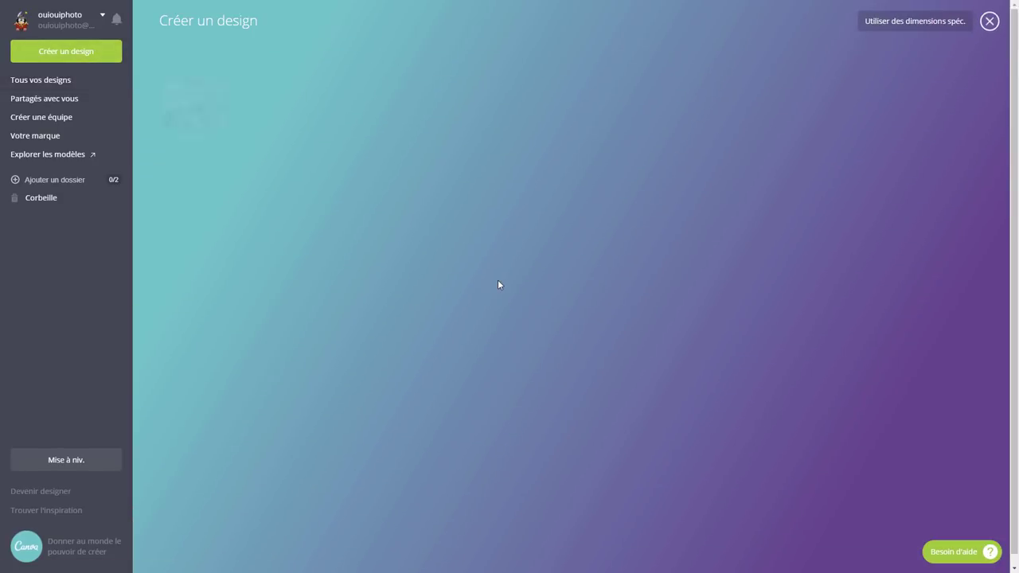
scroll(421, 277, "down", 3)
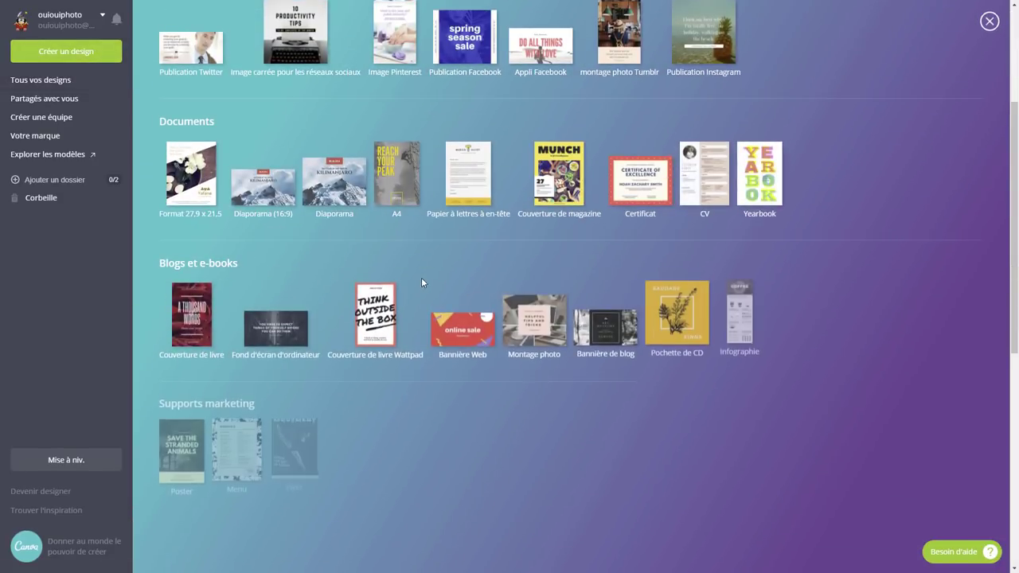
left_click(295, 333)
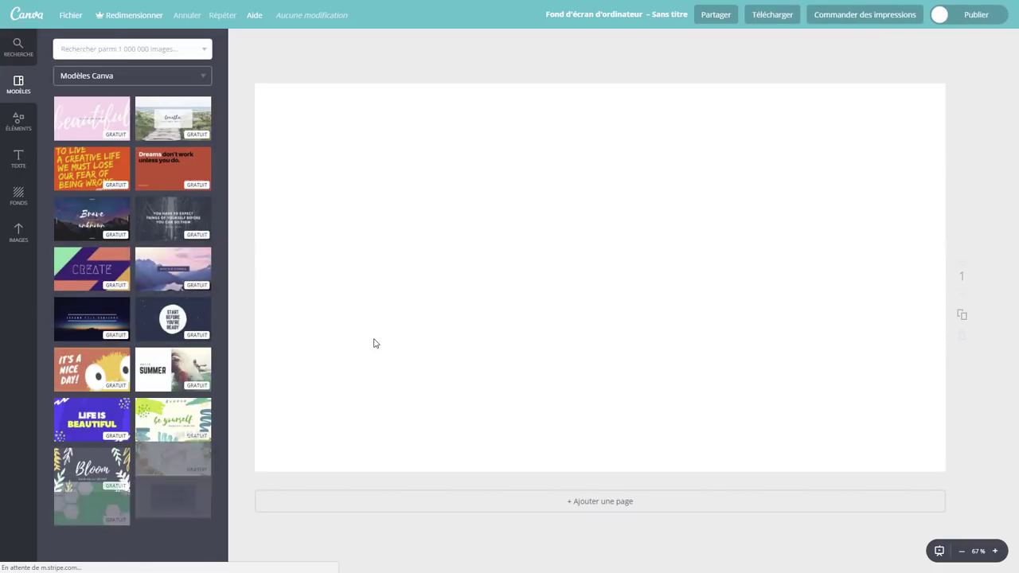
Search the image library for 'voiture' and filter the results to Photos
left_click(84, 49)
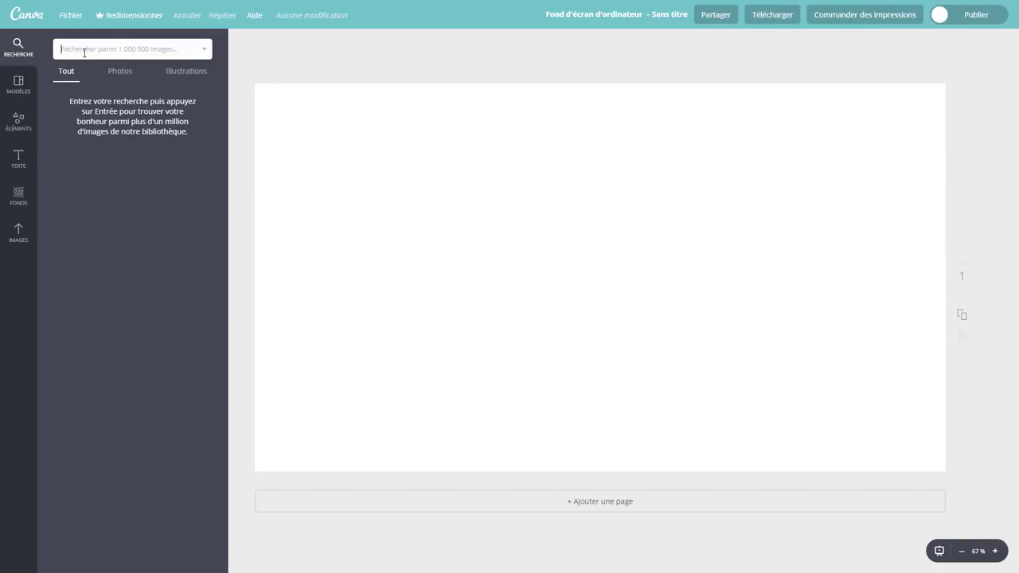
type("voiti")
type("re")
key("Return")
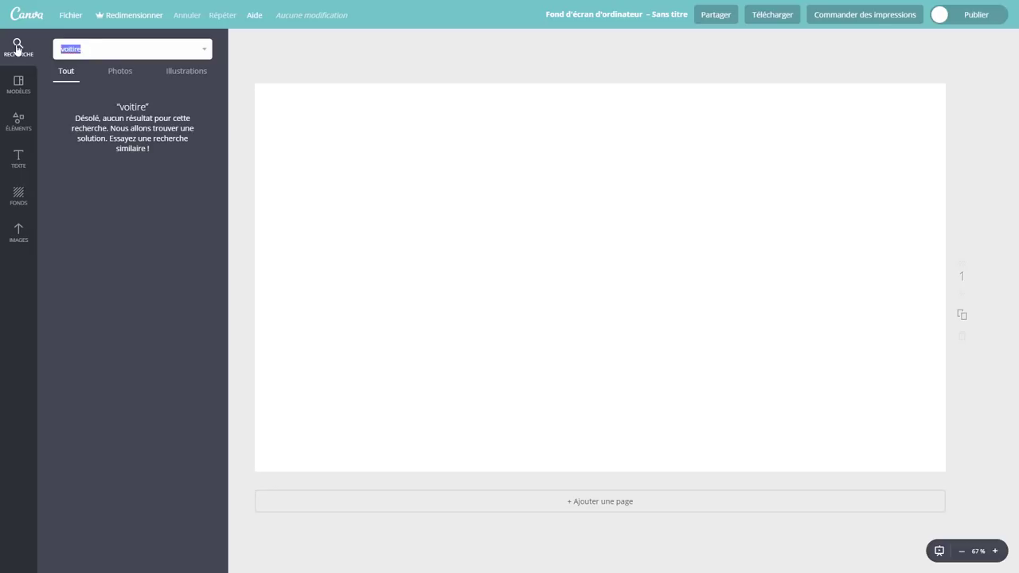
type("v")
key("Return")
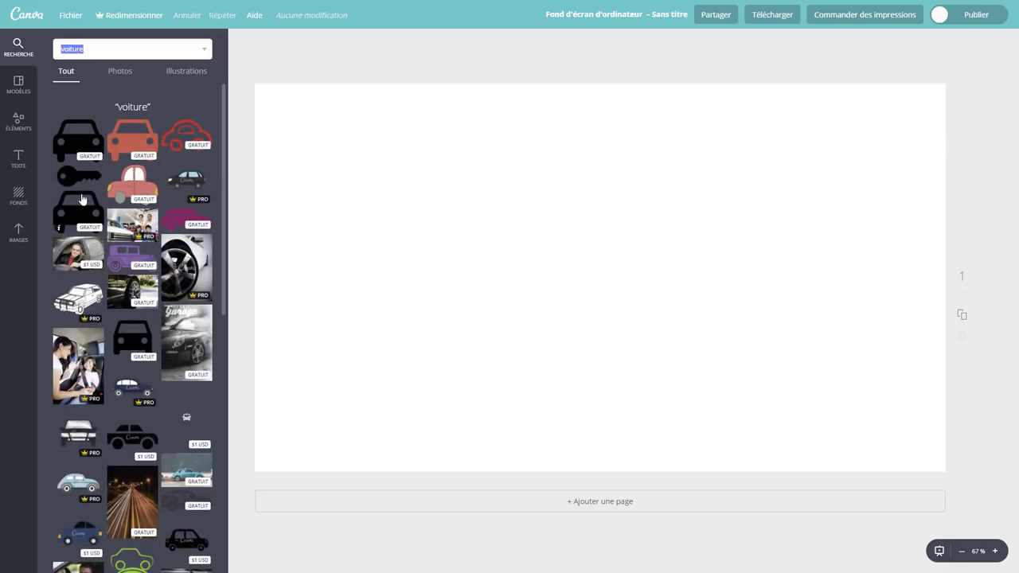
left_click(121, 72)
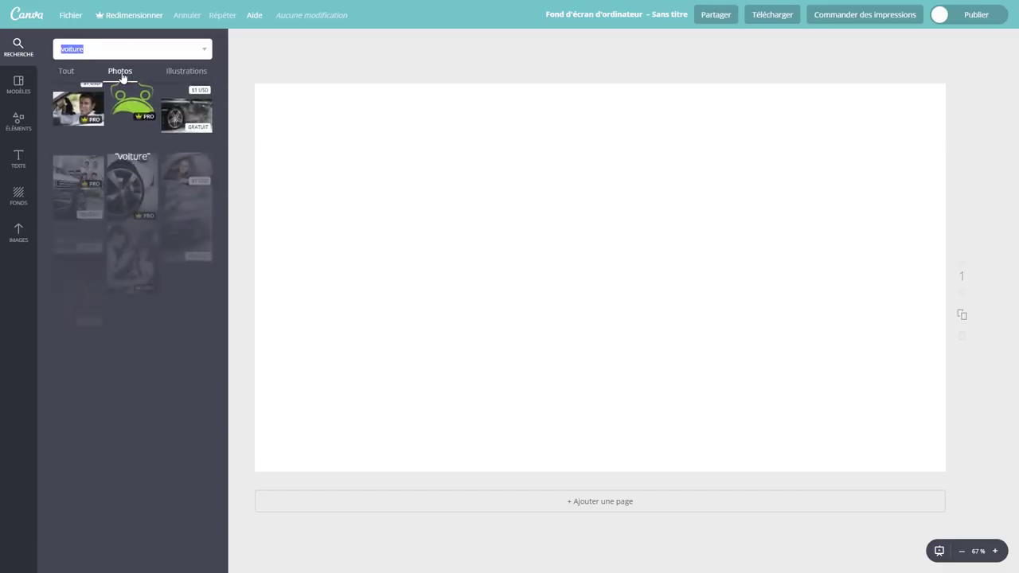
Place the black Detail Garage car and the orange Lamborghini photos side by side at full page height
left_click_drag(191, 208, 434, 176)
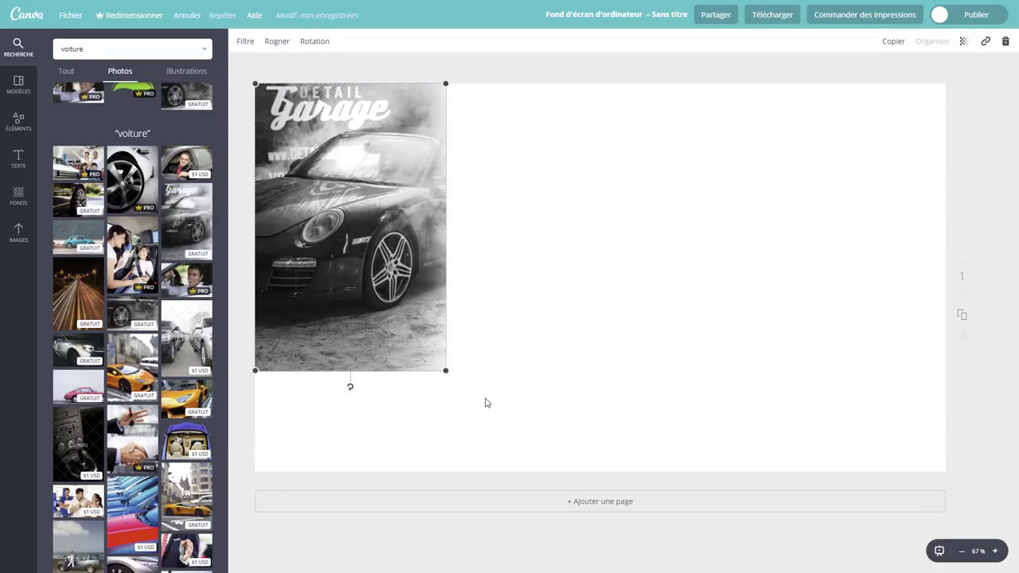
left_click_drag(445, 370, 536, 464)
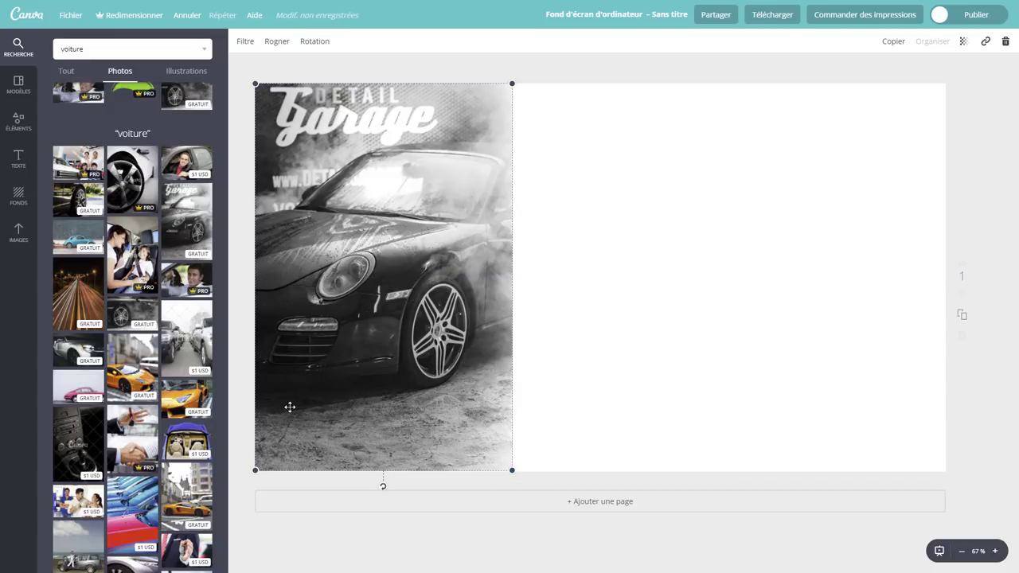
left_click(115, 390)
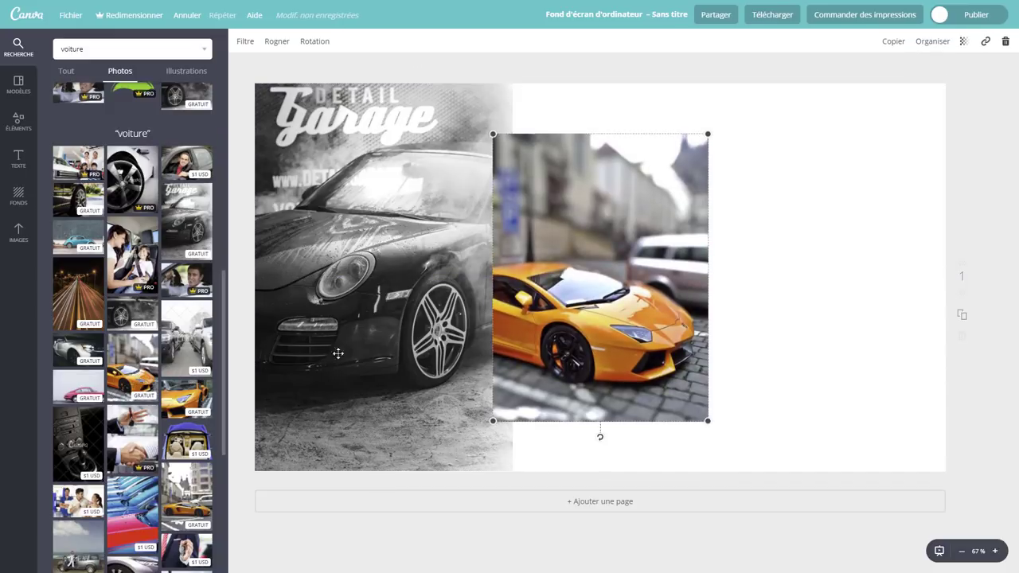
left_click_drag(551, 270, 578, 209)
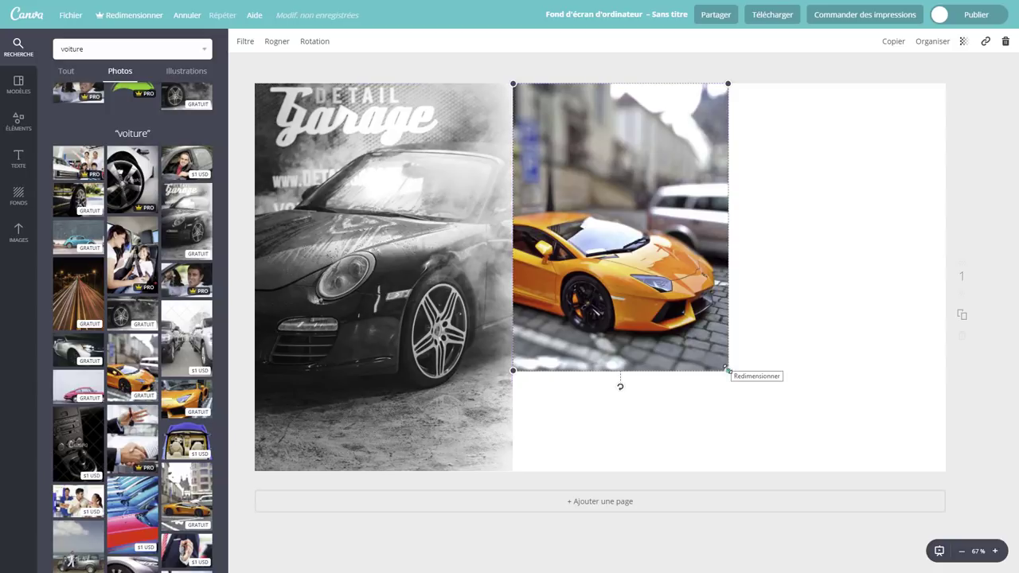
left_click_drag(726, 369, 764, 514)
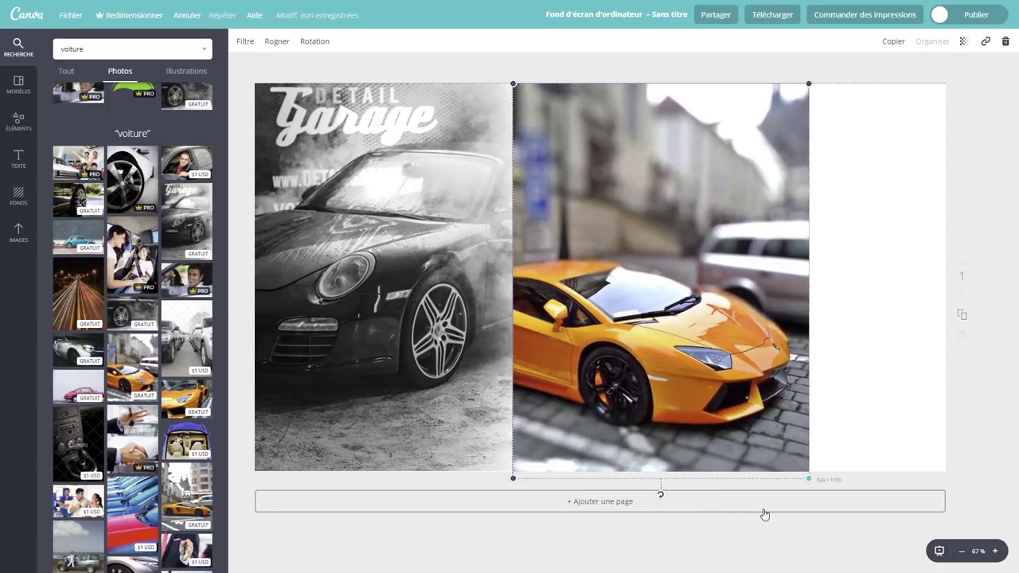
Crop the orange-car photo to a tall panel aligned beside the black car
left_click(286, 53)
left_click_drag(638, 244, 512, 76)
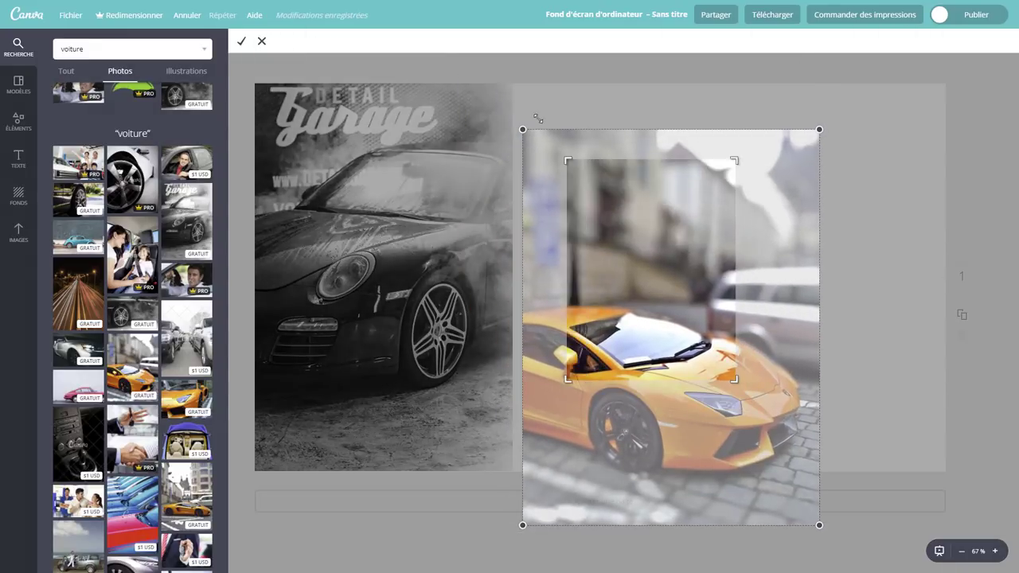
left_click_drag(609, 256, 600, 210)
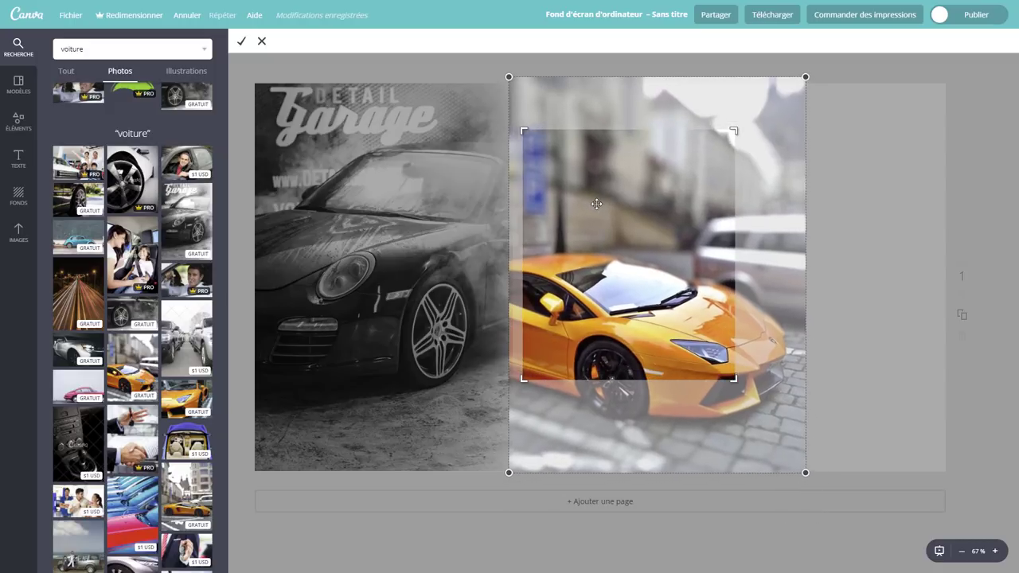
left_click_drag(522, 132, 515, 90)
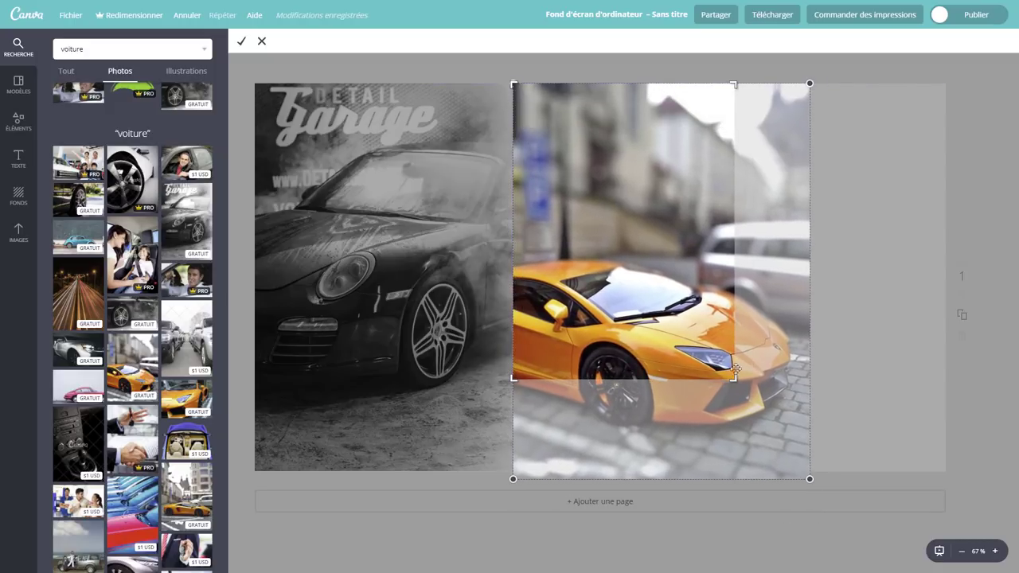
left_click_drag(733, 380, 732, 479)
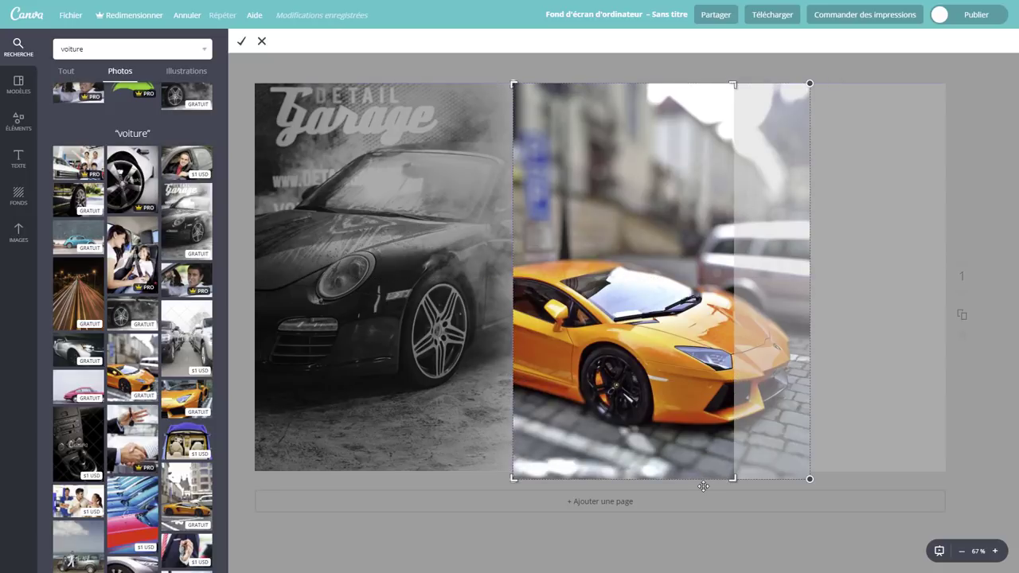
left_click_drag(603, 309, 526, 310)
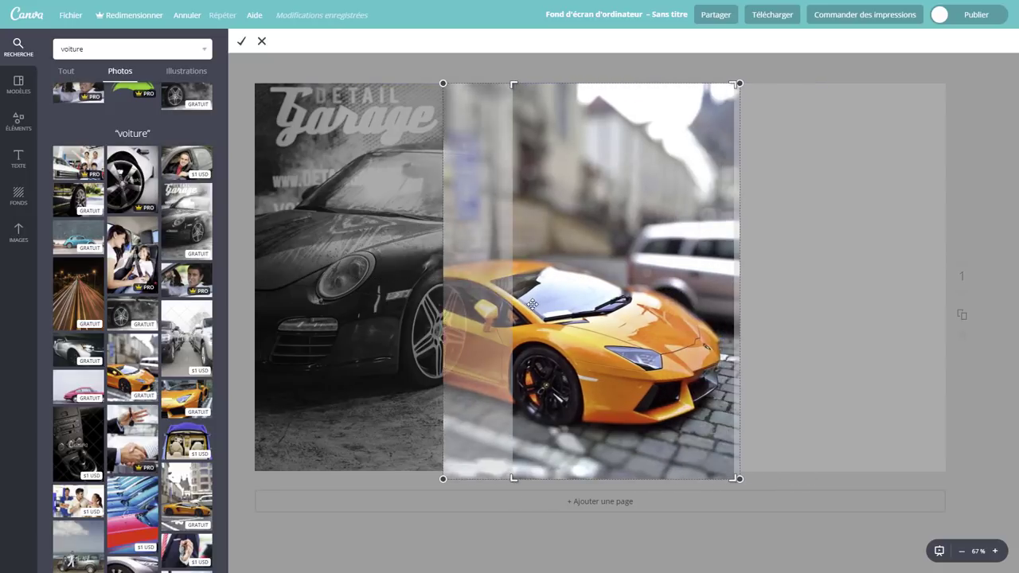
key("Return")
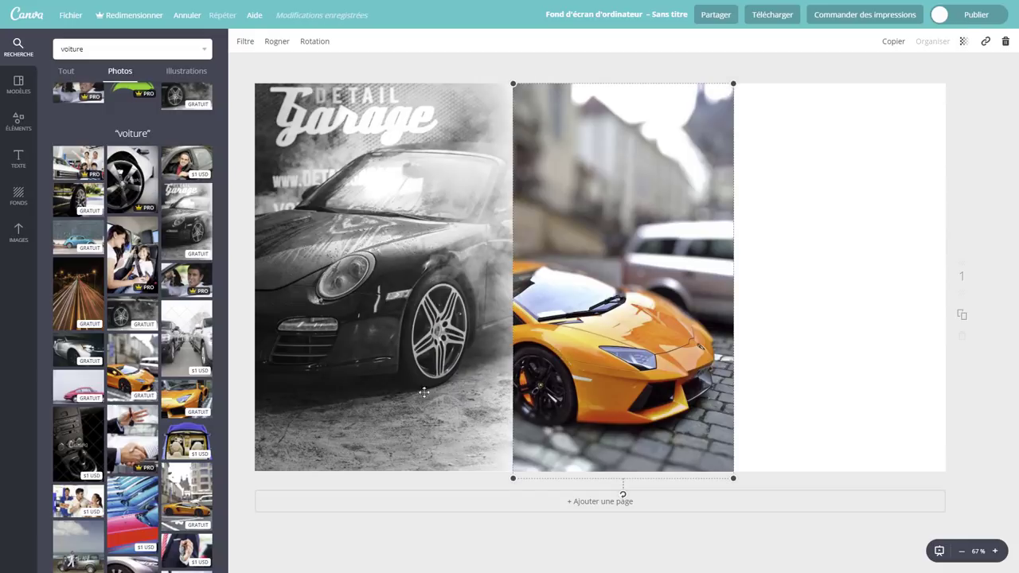
Add the white classic-car photo, sized to fill the page's right third
scroll(146, 248, "down", 3)
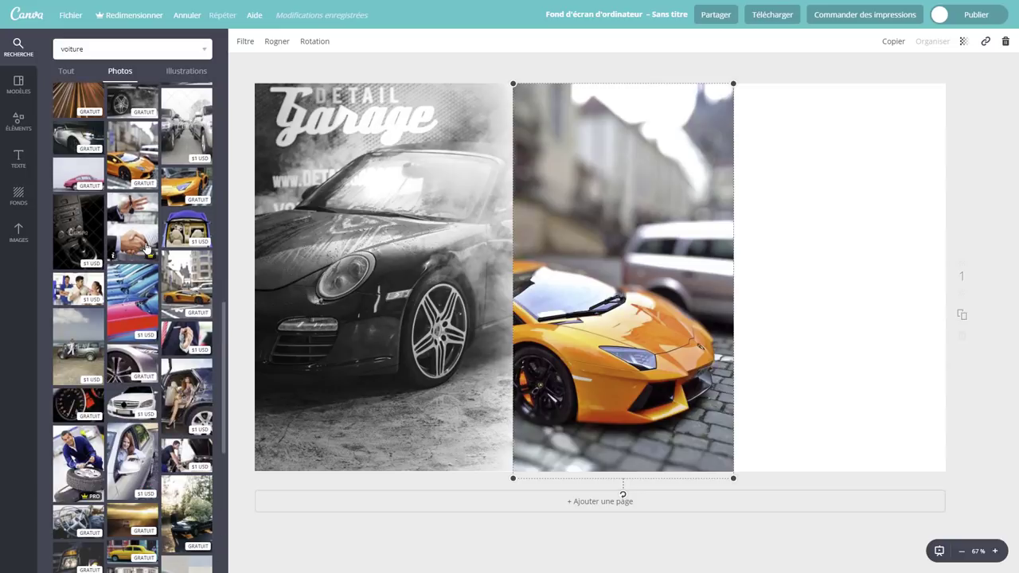
scroll(147, 248, "down", 3)
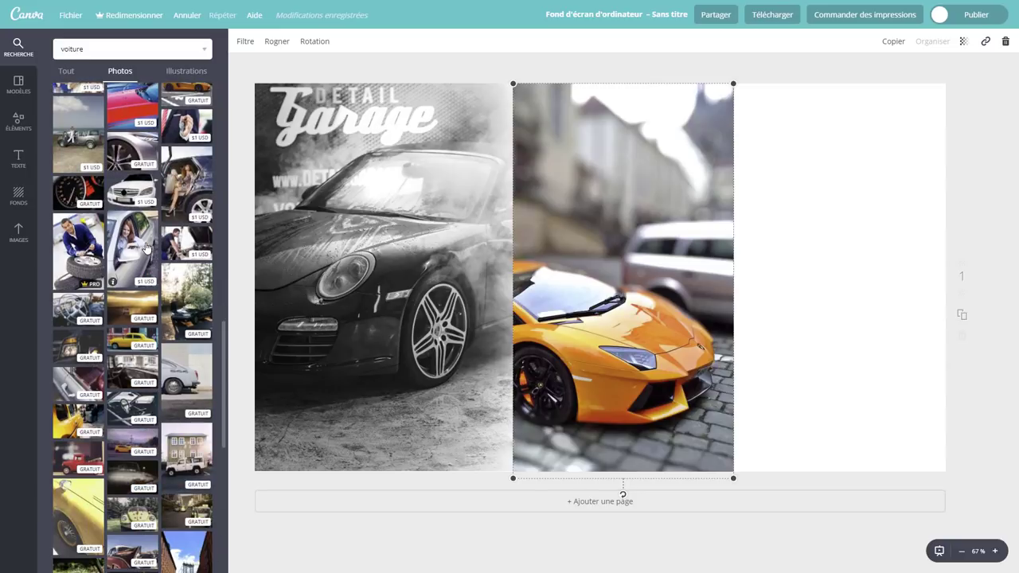
scroll(146, 248, "down", 2)
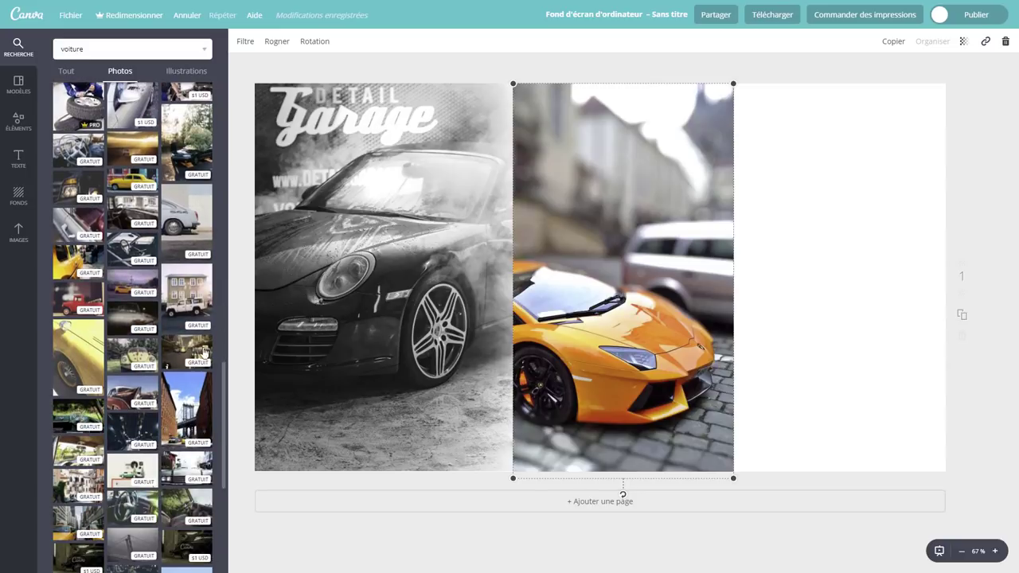
mouse_move(195, 219)
left_mouse_down()
mouse_move(863, 199)
mouse_move(817, 195)
left_mouse_up()
left_click_drag(889, 367, 960, 476)
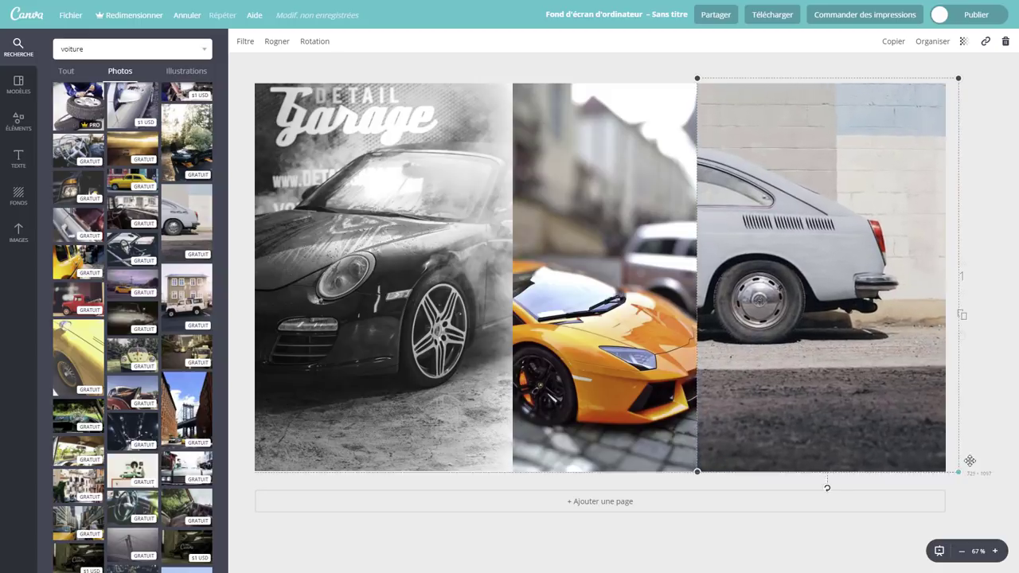
mouse_move(829, 267)
left_mouse_down()
mouse_move(825, 276)
mouse_move(839, 275)
left_mouse_up()
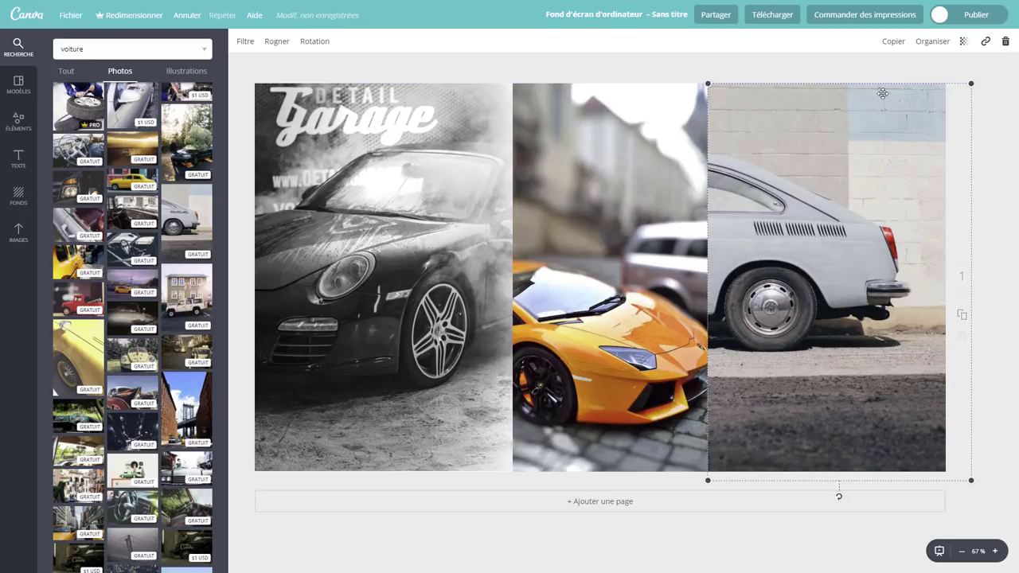
Send the white-car photo behind the orange-car photo and nudge it slightly right
left_click(933, 49)
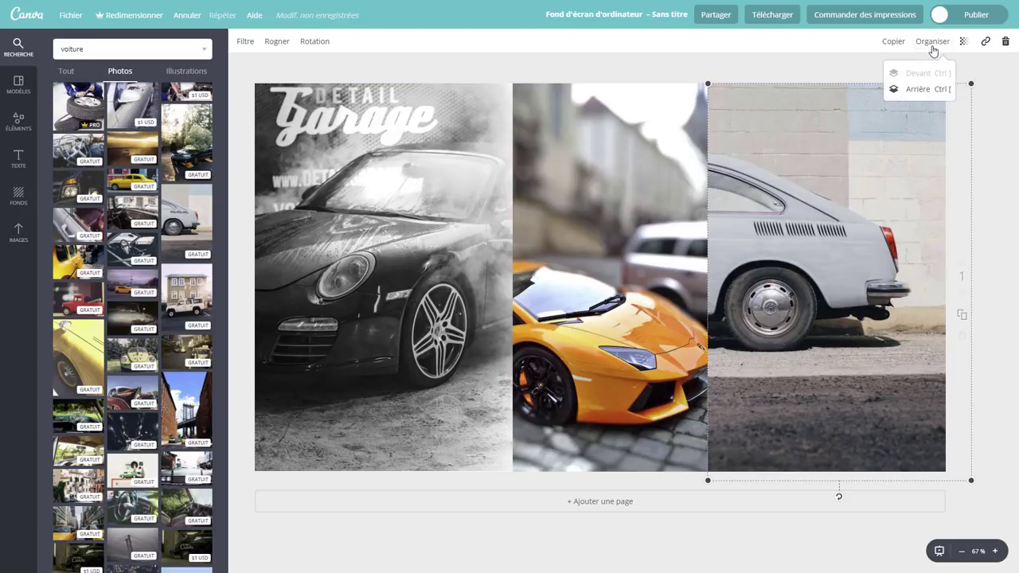
left_click(919, 89)
left_click_drag(794, 288, 824, 285)
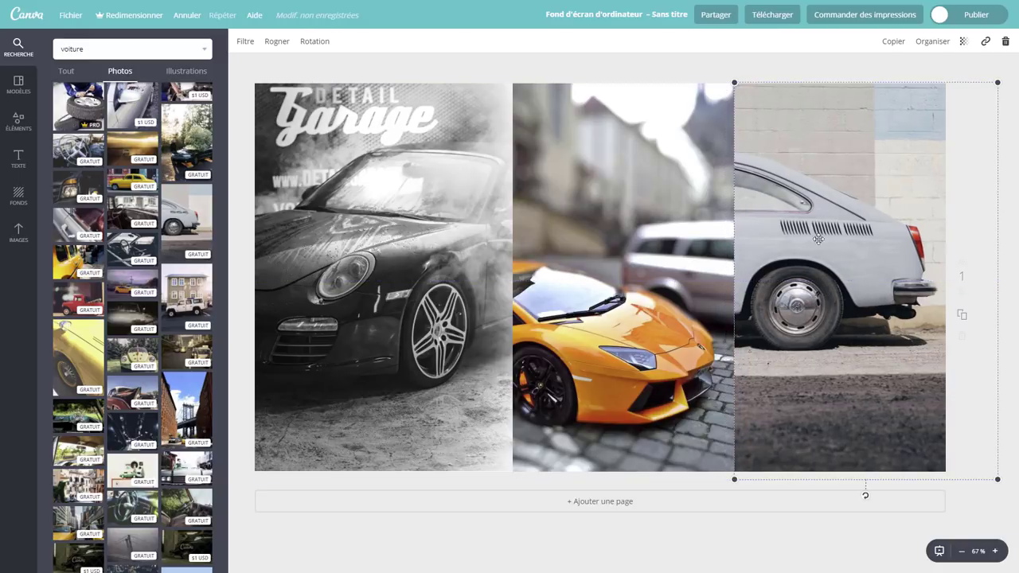
left_click(636, 290)
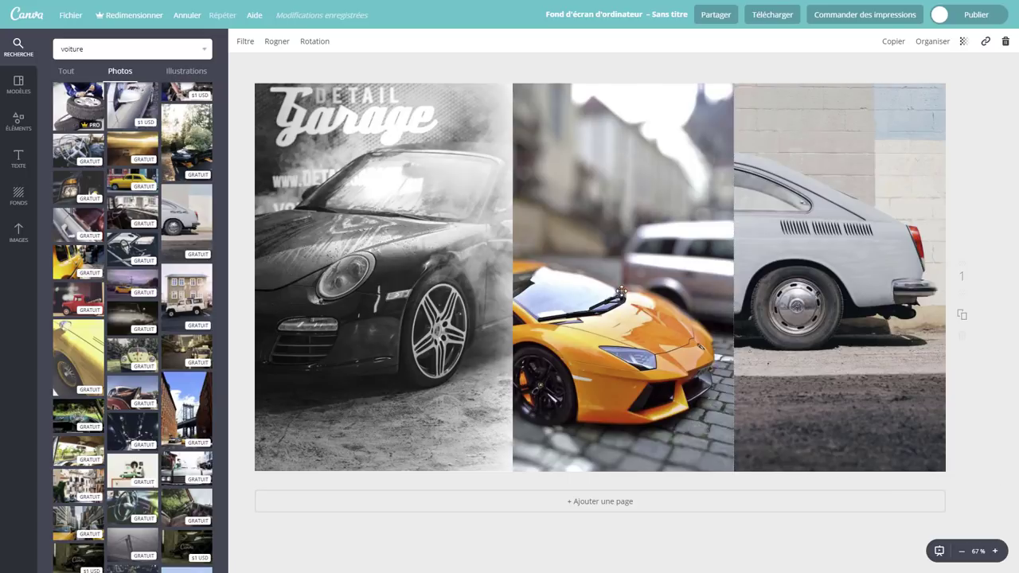
left_click(986, 42)
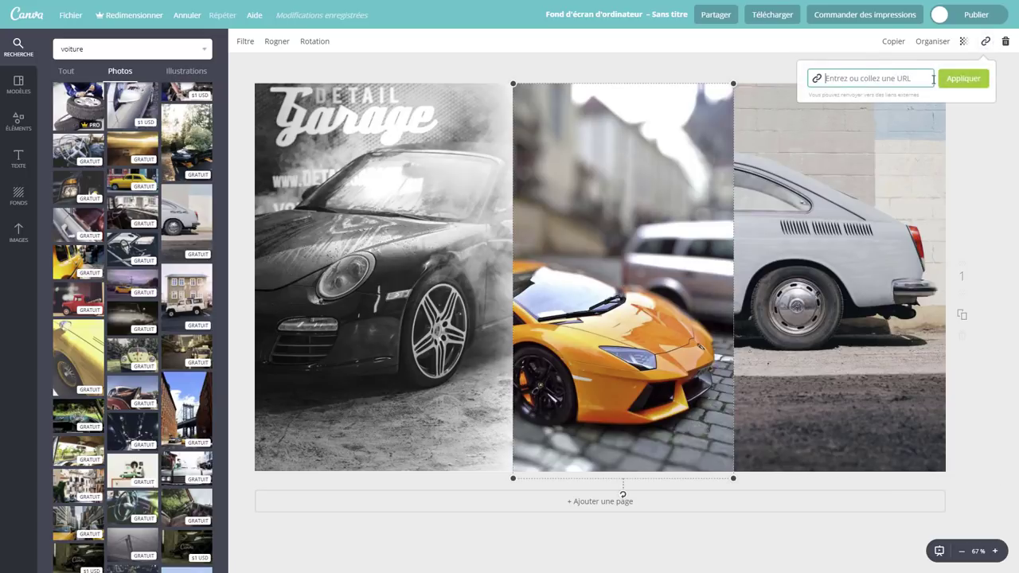
type("http://")
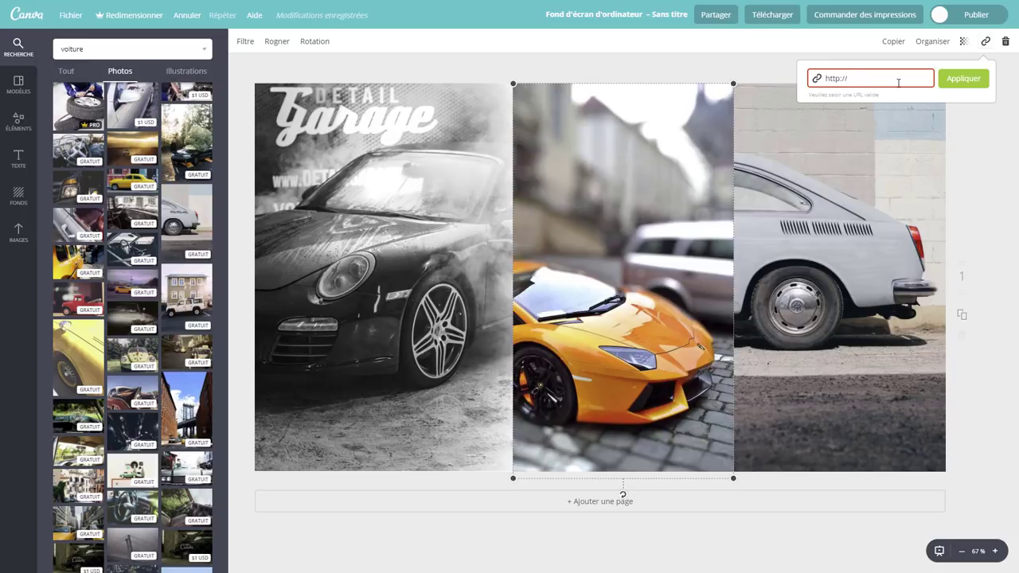
type("www.ouiouiphoto.")
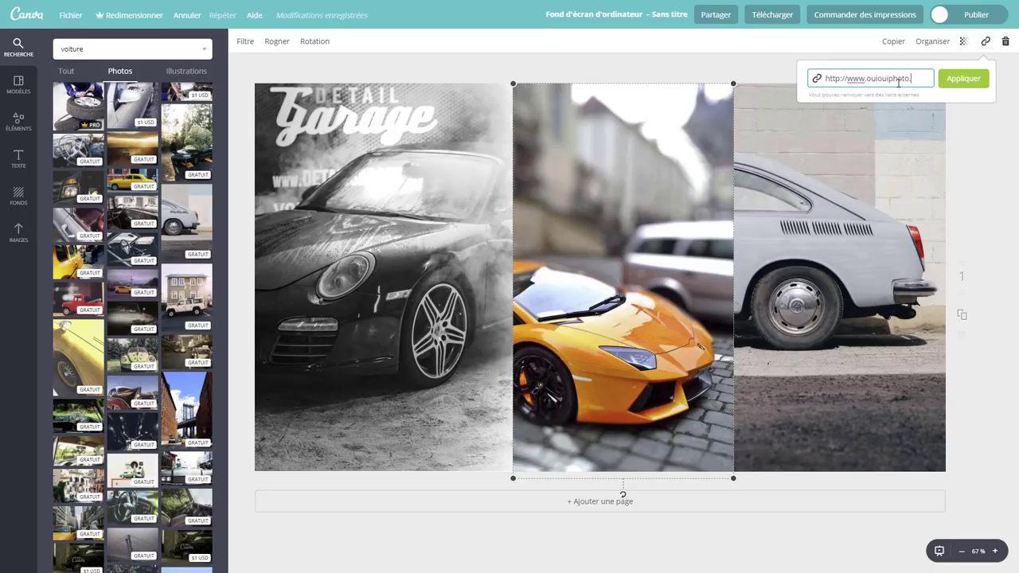
type("fr")
left_click(964, 79)
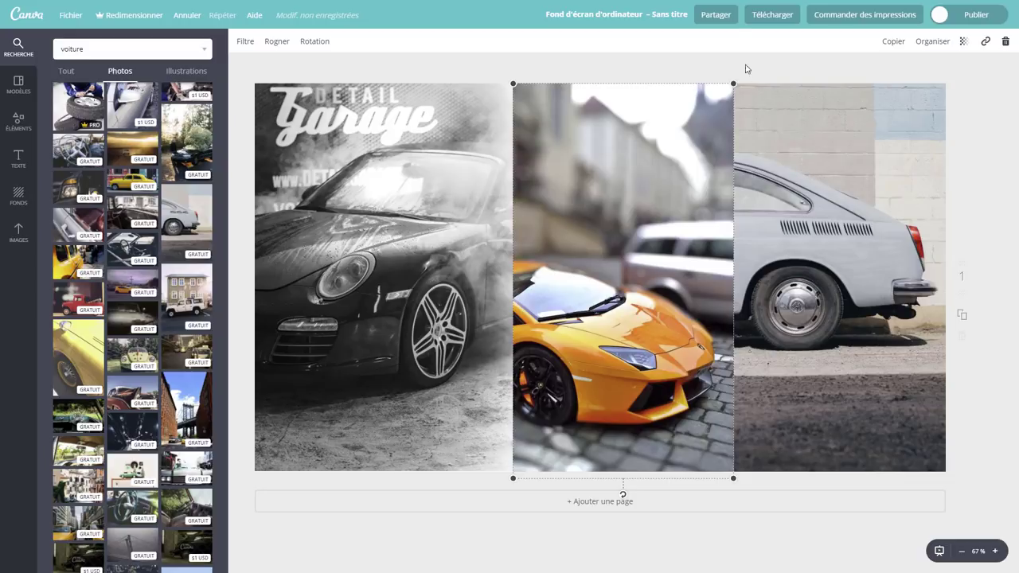
left_click(717, 15)
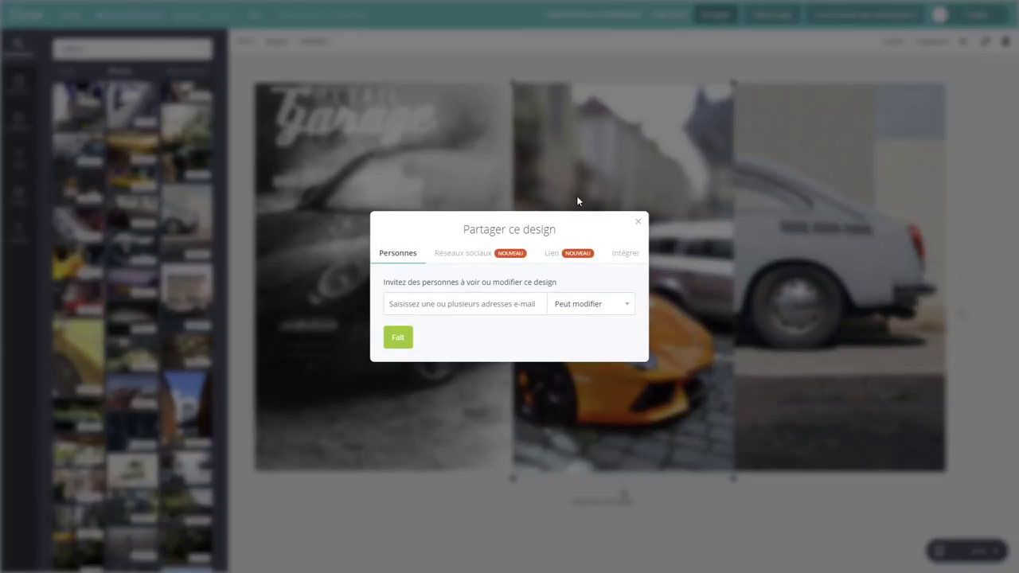
Show the Lien tab with the collaboration link and the interactive-website address
left_click(550, 256)
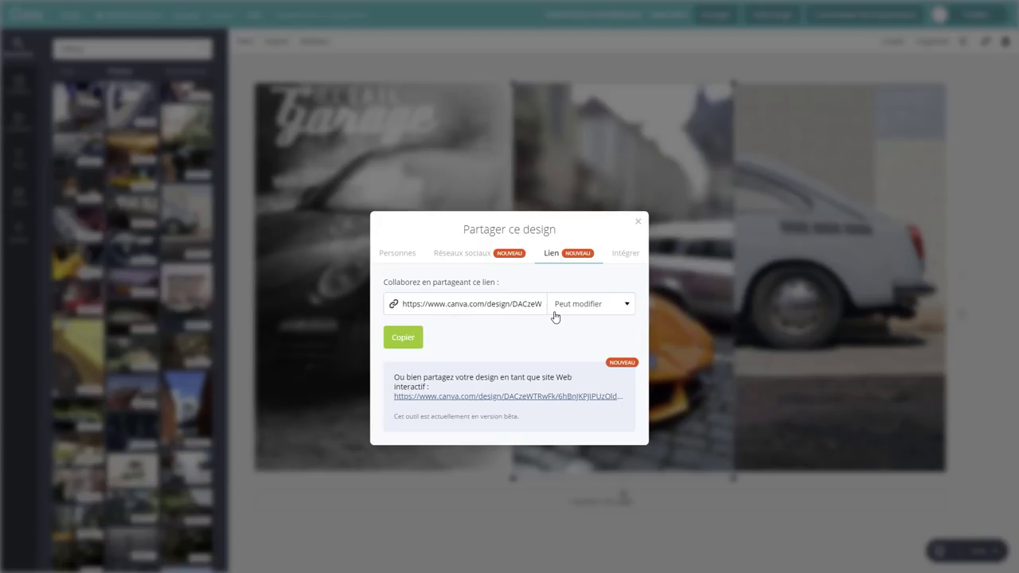
Preview the interactive website, test that the orange car opens OuiOuiPhoto, then view the Intégrer options
left_click(450, 403)
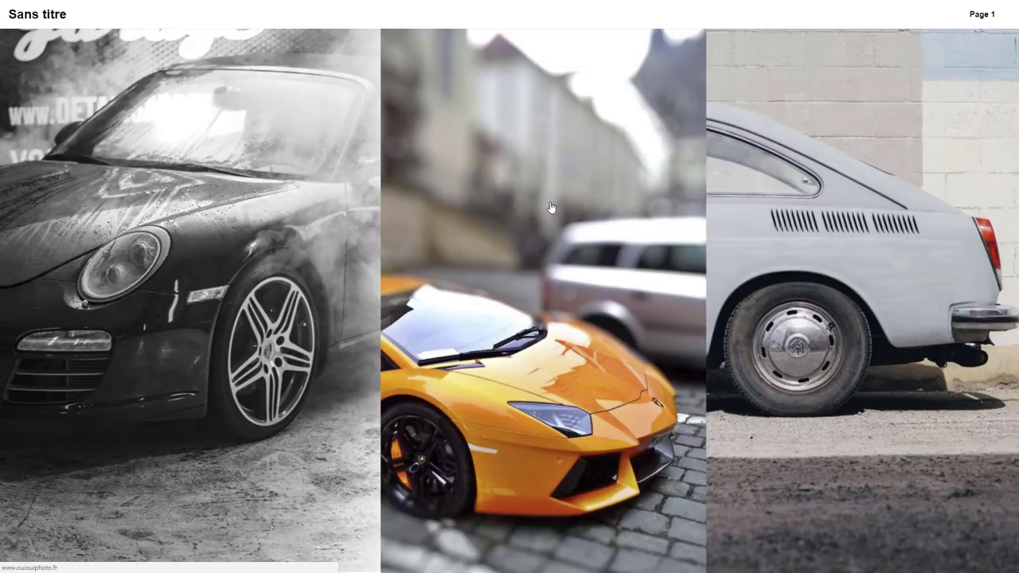
left_click(517, 234)
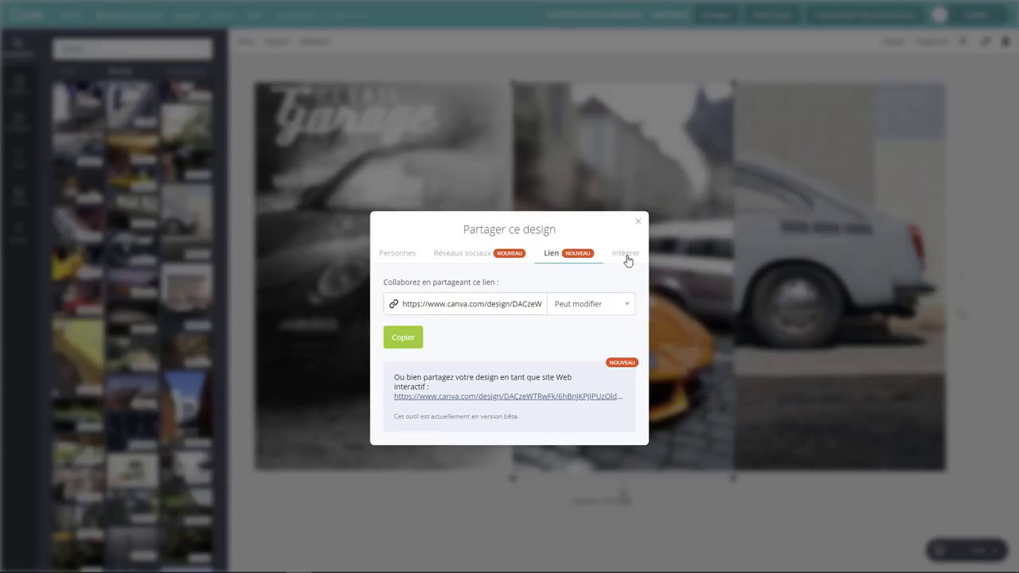
left_click(625, 255)
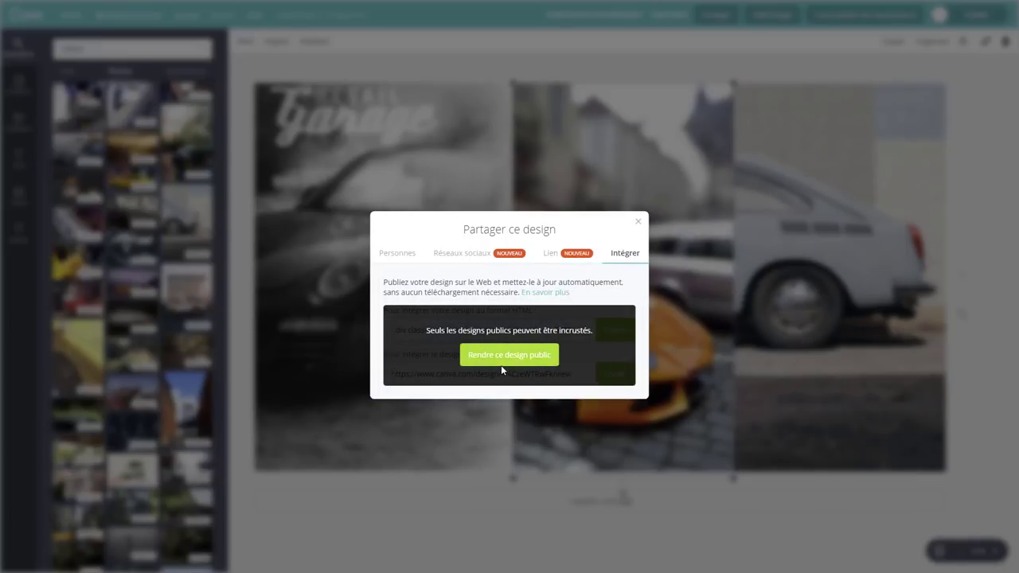
Switch Publier to Public, then copy the HTML embed code from Partager > Intégrer
left_click(637, 222)
left_click(964, 19)
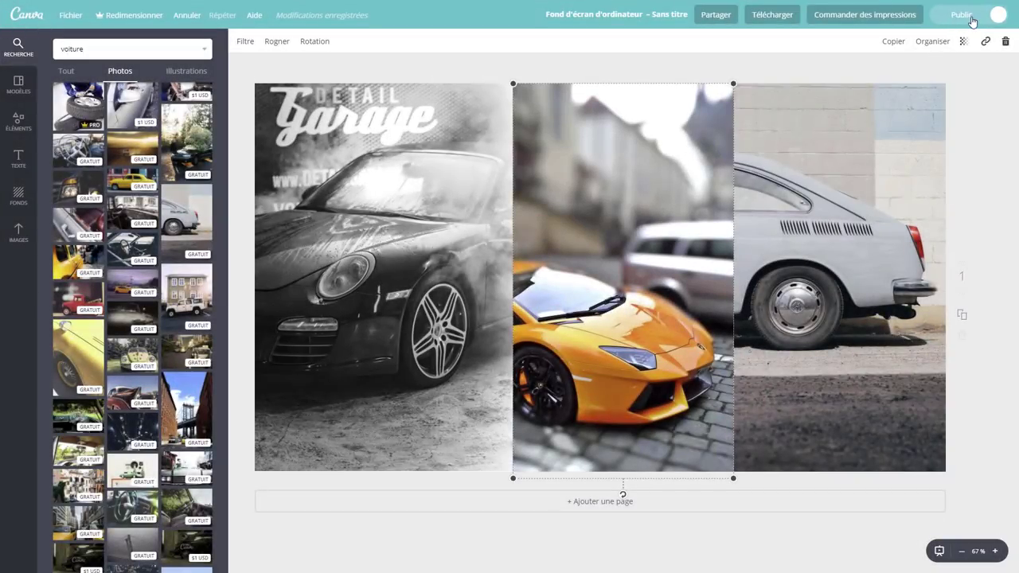
left_click(715, 15)
left_click(625, 255)
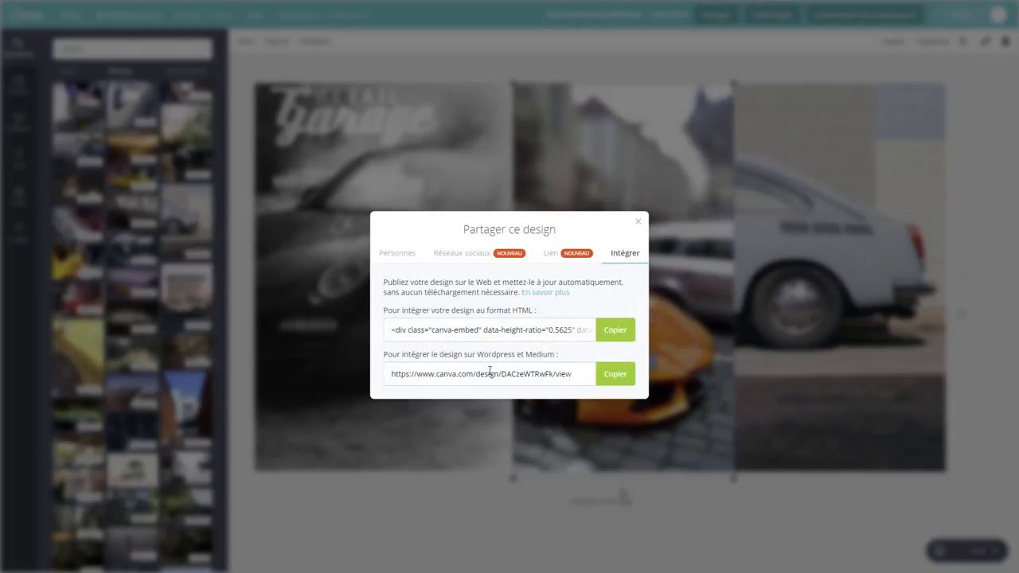
left_click_drag(392, 374, 593, 375)
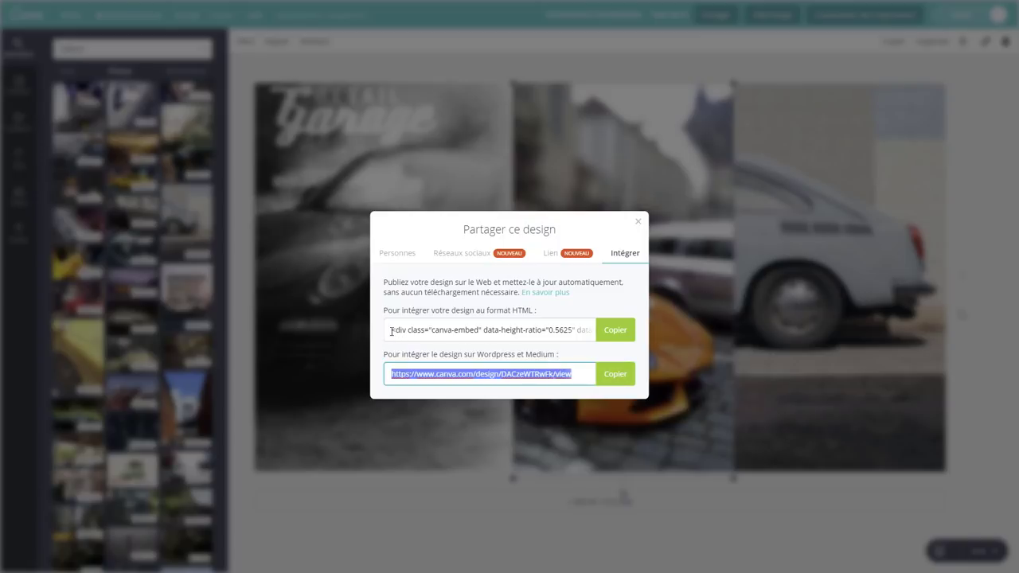
left_click_drag(390, 330, 621, 339)
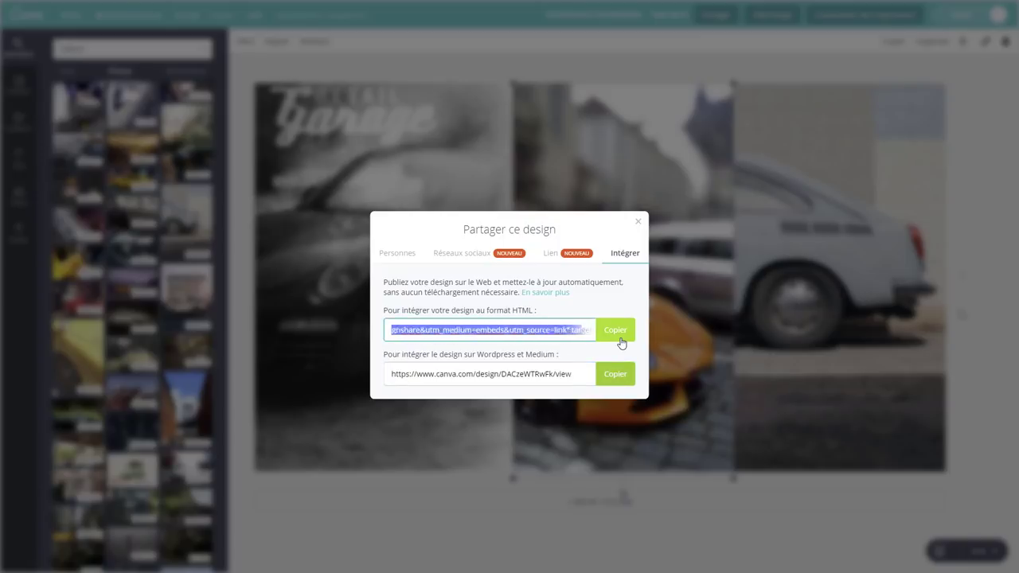
left_click(621, 337)
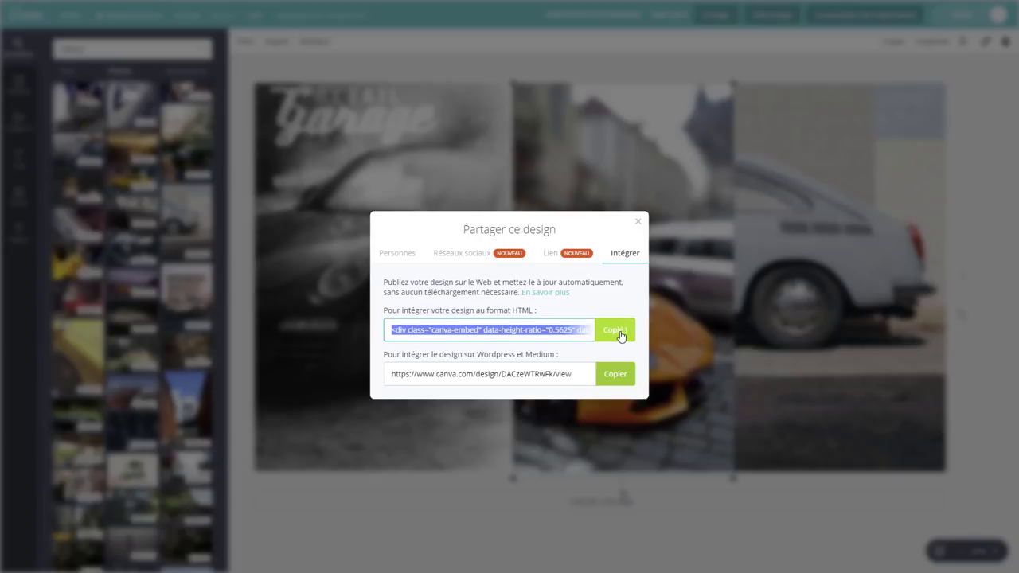